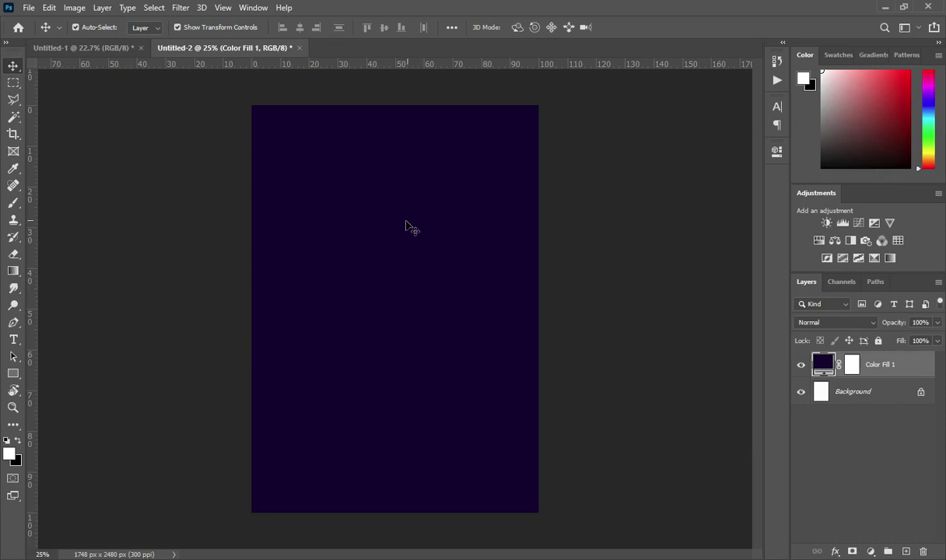
# Draw a white circle about 2132 px in diameter over the lower part of the canvas with the Ellipse tool
pyautogui.press('u')
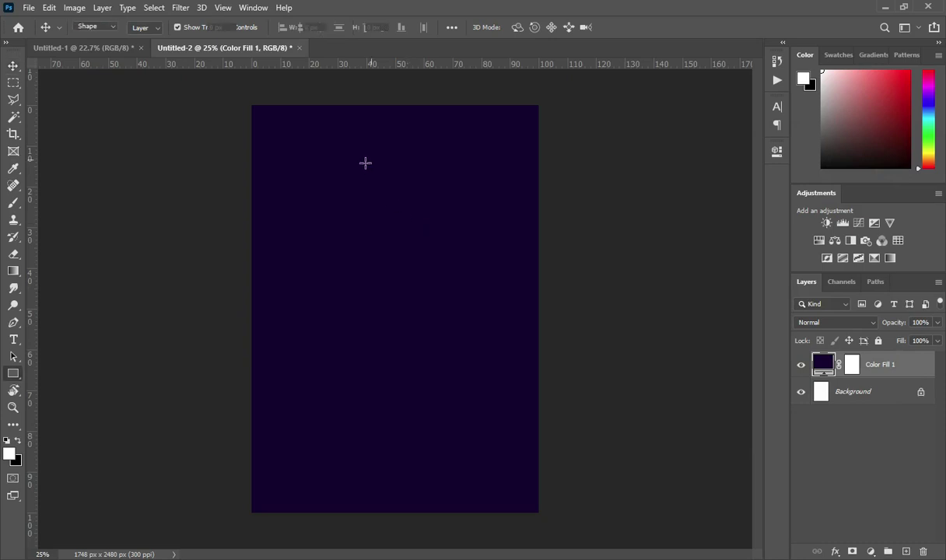
pyautogui.rightClick(13, 374)
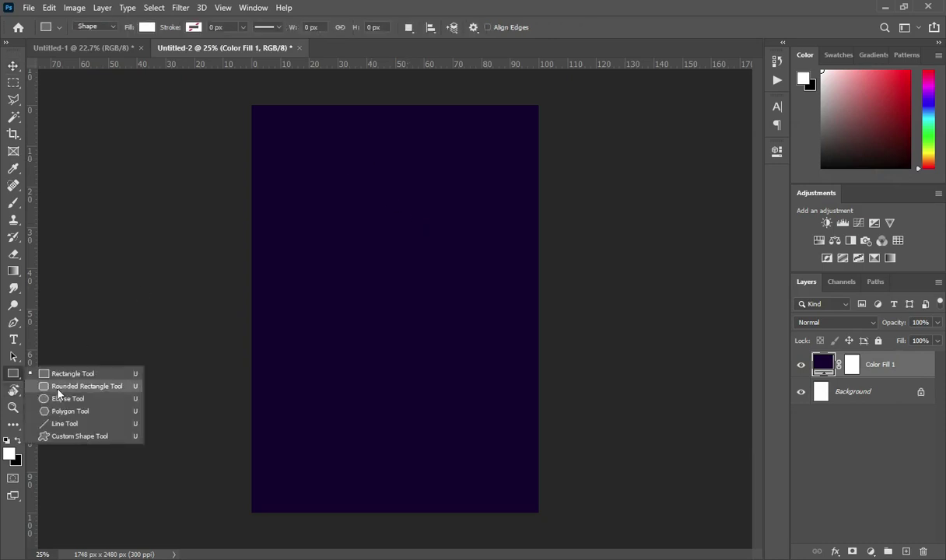
pyautogui.click(67, 399)
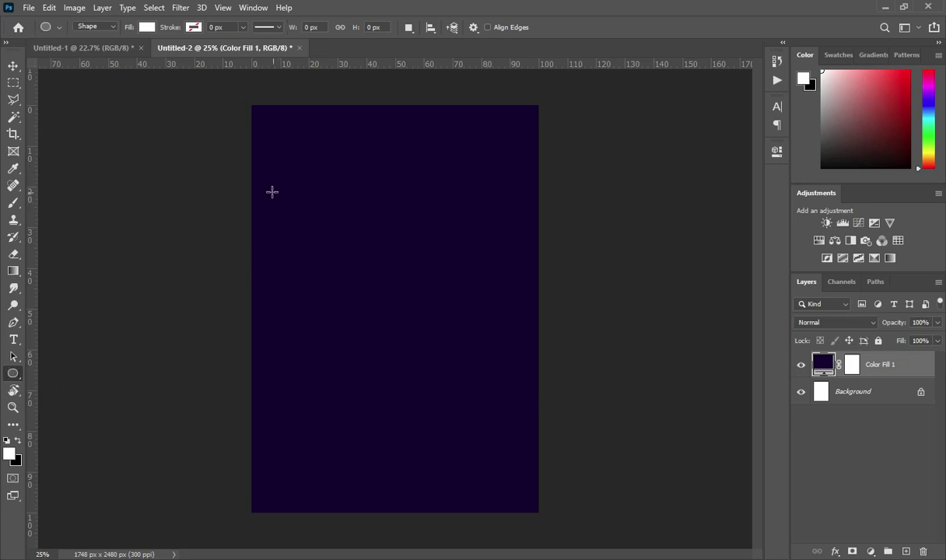
pyautogui.moveTo(244, 162); pyautogui.dragTo(594, 514)
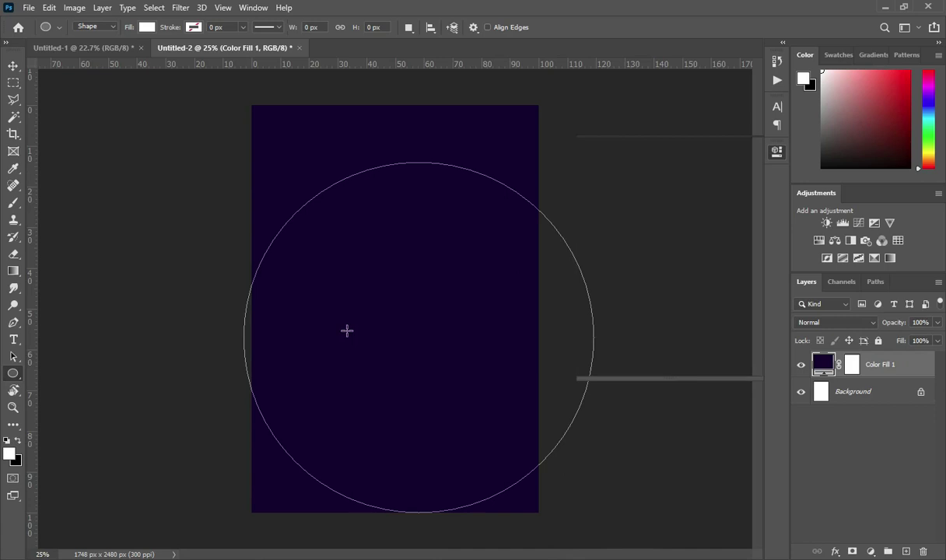
# Move the white circle into the canvas's lower-left corner, to about X -608 px, Y 1556 px, so it runs off the page
pyautogui.click(15, 66)
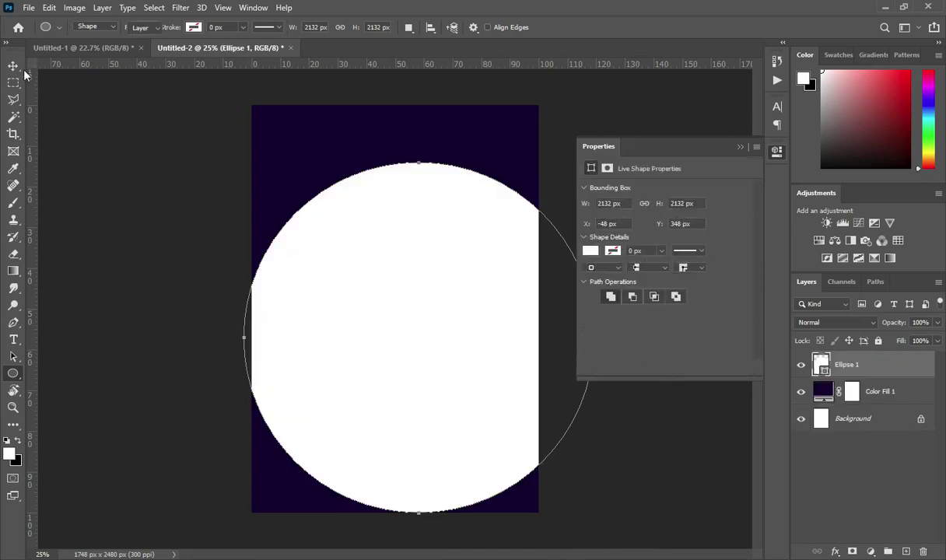
pyautogui.moveTo(369, 284); pyautogui.dragTo(340, 450)
pyautogui.click(339, 450)
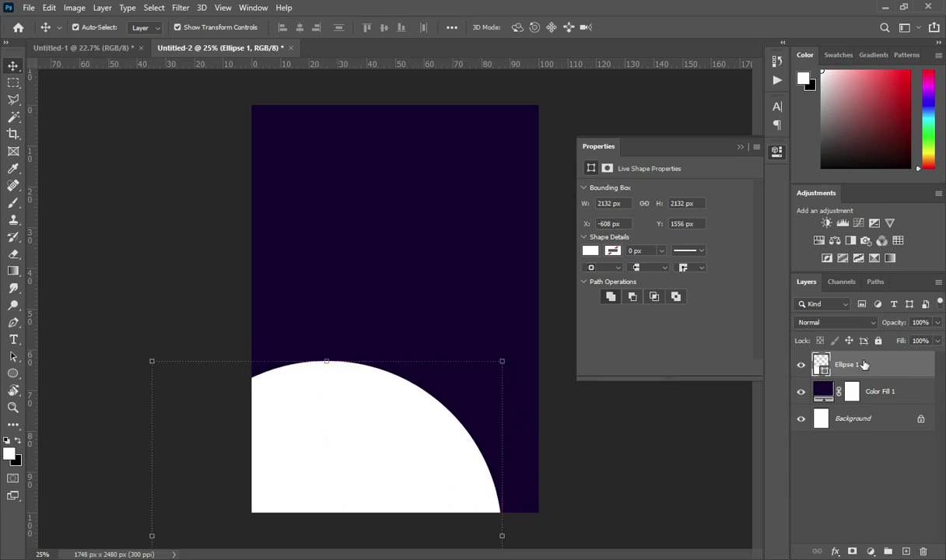
# Duplicate the circle and scale the copy about its centre to about 68.5%
pyautogui.hotkey('ctrl', 'j')
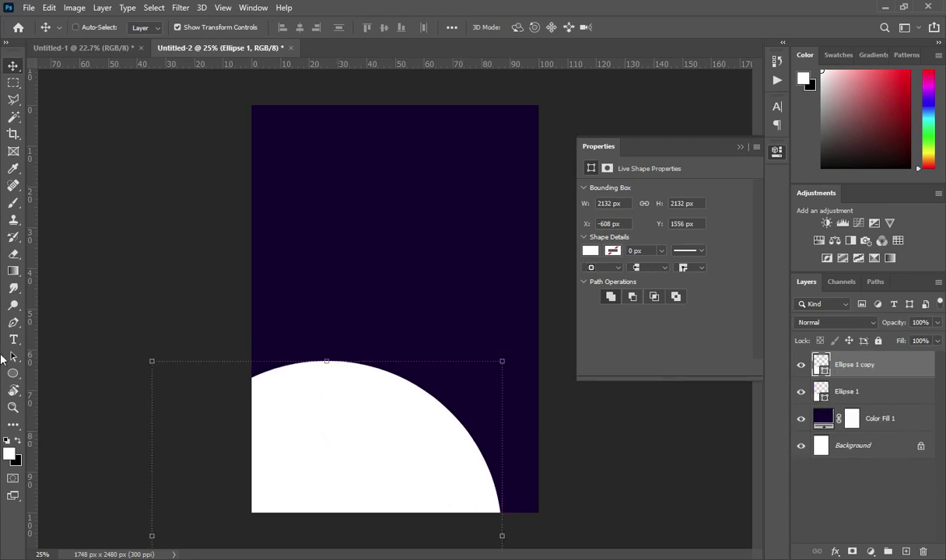
pyautogui.click(502, 361)
pyautogui.moveTo(504, 360); pyautogui.dragTo(454, 423)
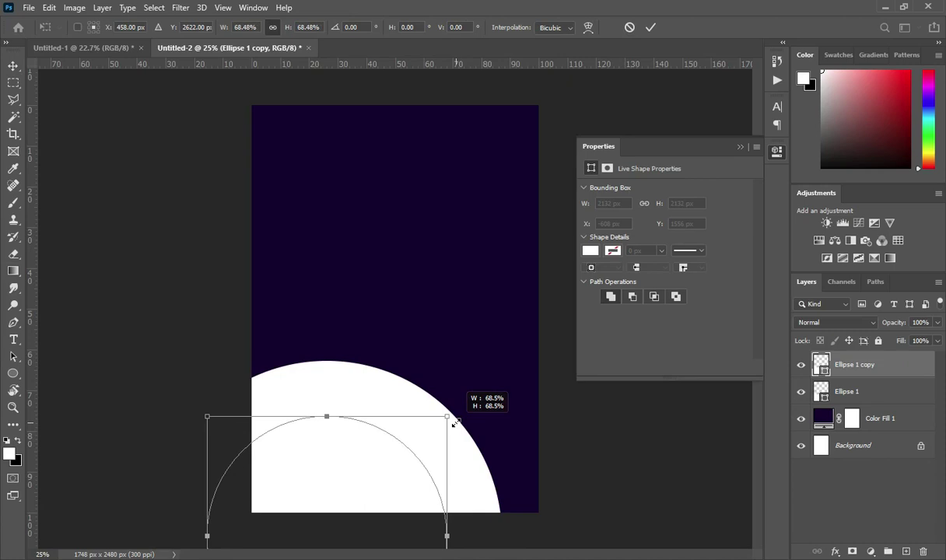
pyautogui.moveTo(455, 423); pyautogui.dragTo(455, 423)
pyautogui.click(650, 27)
# Move both concentric circles together about 200 px left and 120 px down
pyautogui.keyDown('shift'); pyautogui.click(863, 392); pyautogui.keyUp('shift')
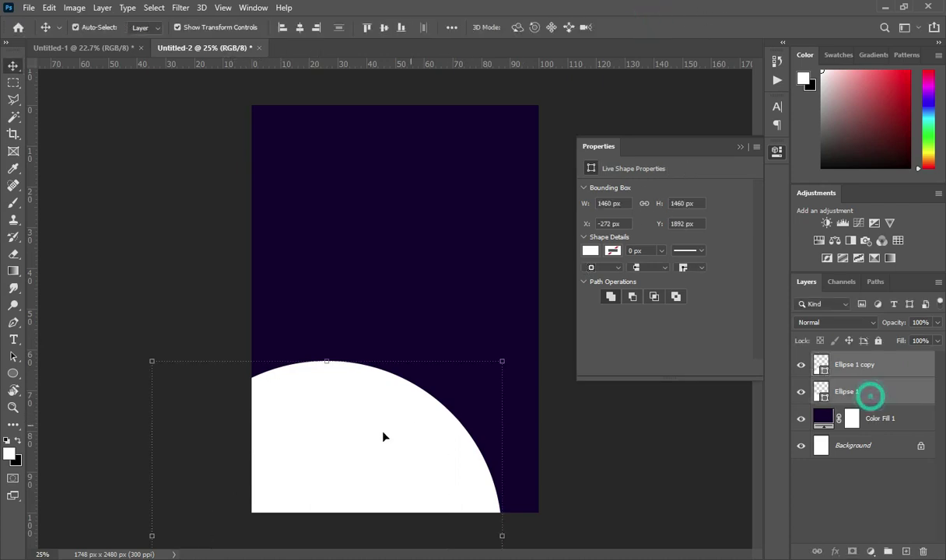
pyautogui.moveTo(342, 452); pyautogui.dragTo(307, 476)
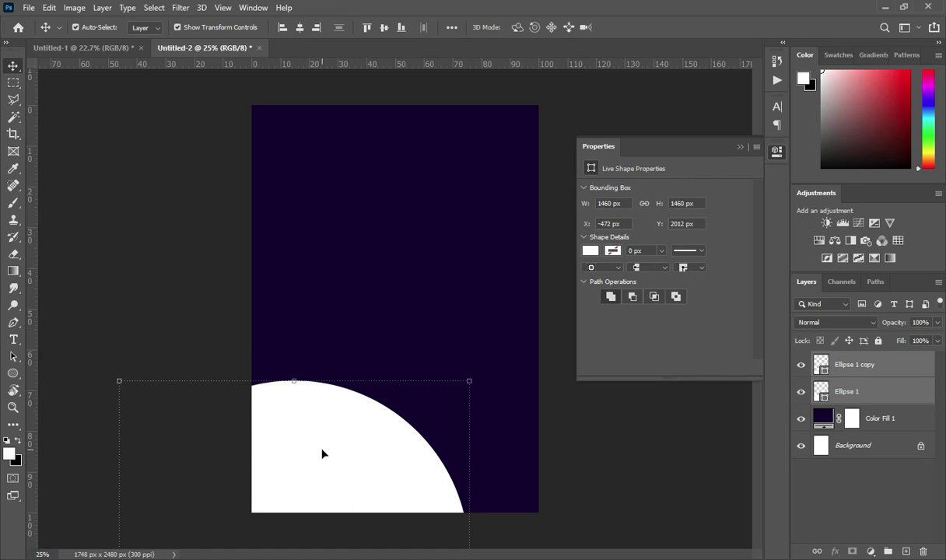
pyautogui.click(325, 465)
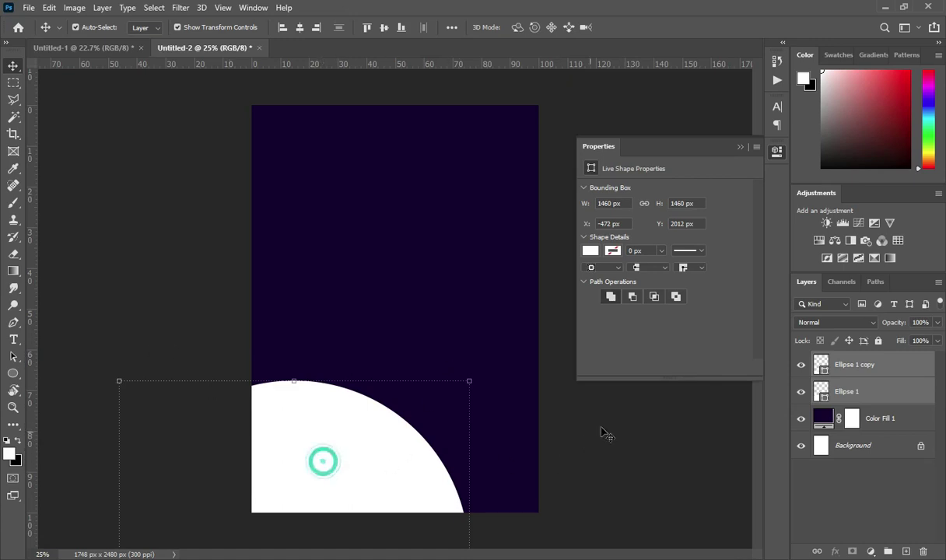
# Recolor the larger circle on the Ellipse 1 layer to a dark magenta purple
pyautogui.click(864, 363)
pyautogui.click(826, 392)
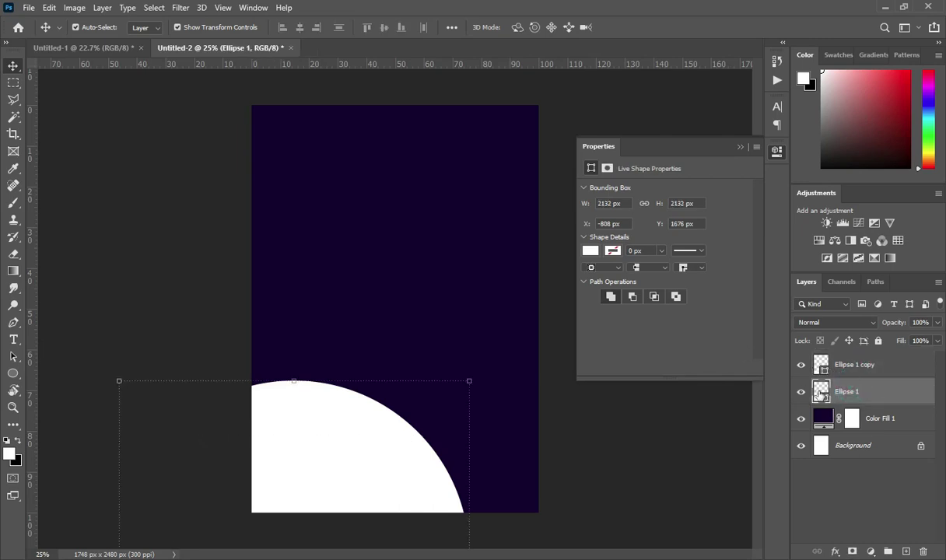
pyautogui.doubleClick(821, 391)
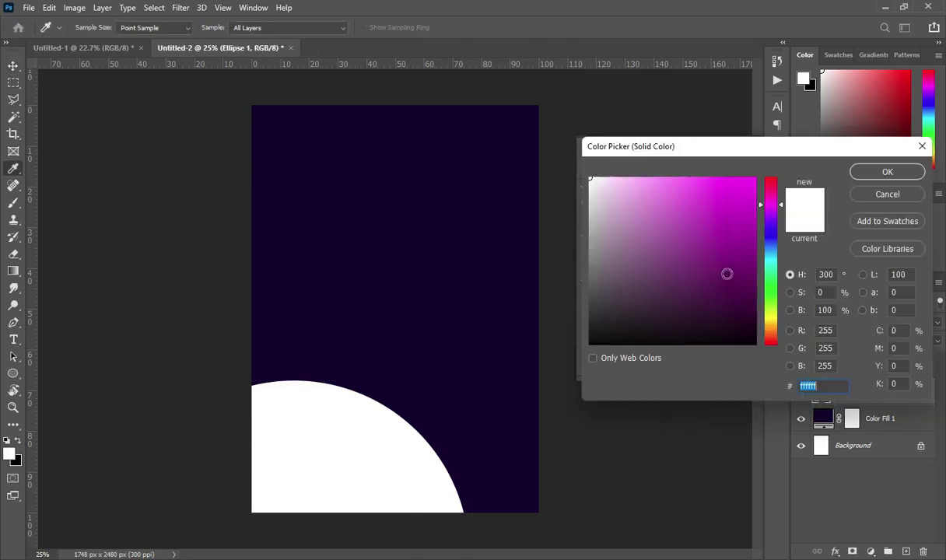
pyautogui.moveTo(750, 251); pyautogui.dragTo(753, 263)
pyautogui.click(894, 172)
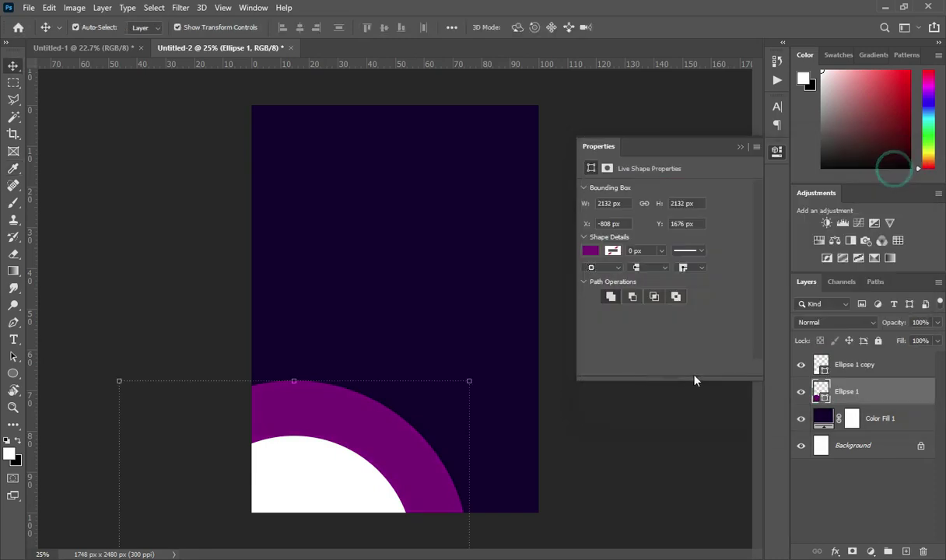
# Recolor the smaller circle on the Ellipse 1 copy layer to a dark violet with hue 268°
pyautogui.click(821, 366)
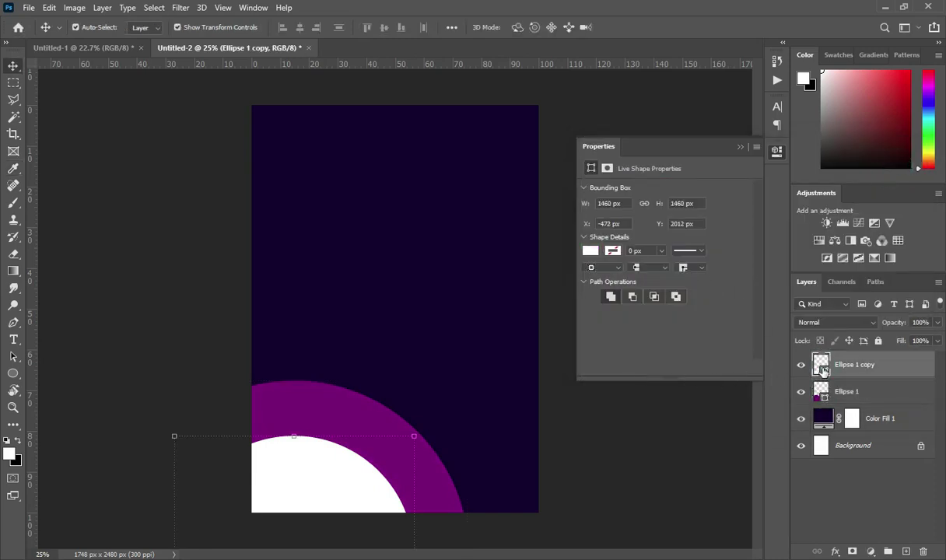
pyautogui.doubleClick(822, 367)
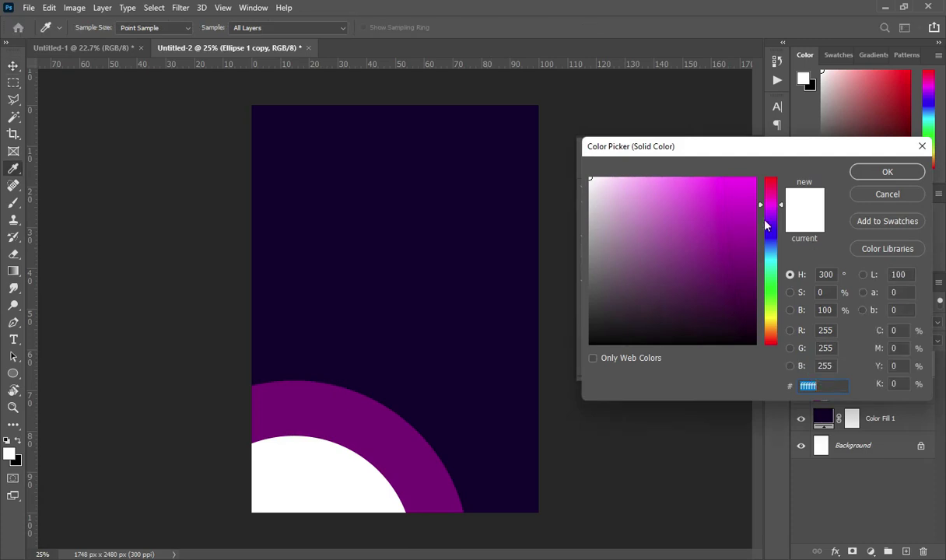
pyautogui.moveTo(770, 226); pyautogui.dragTo(770, 220)
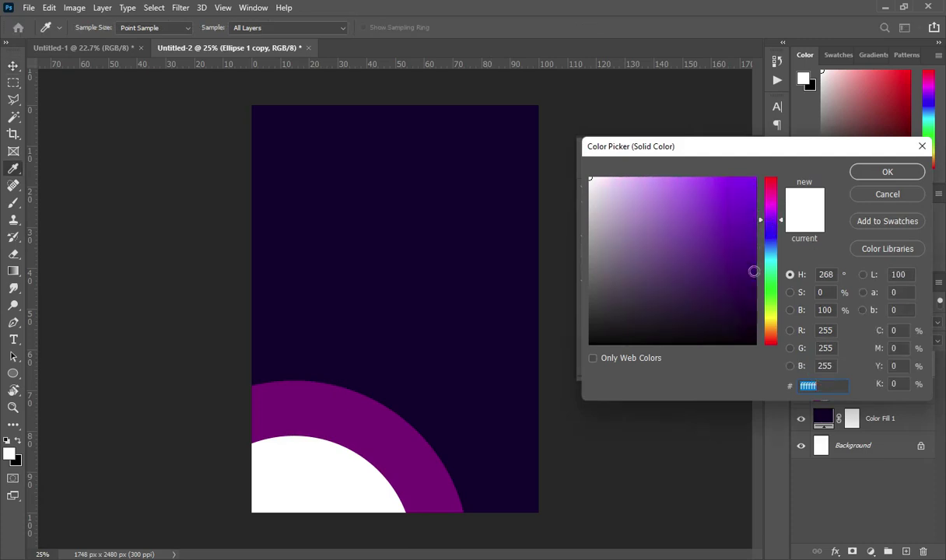
pyautogui.click(754, 274)
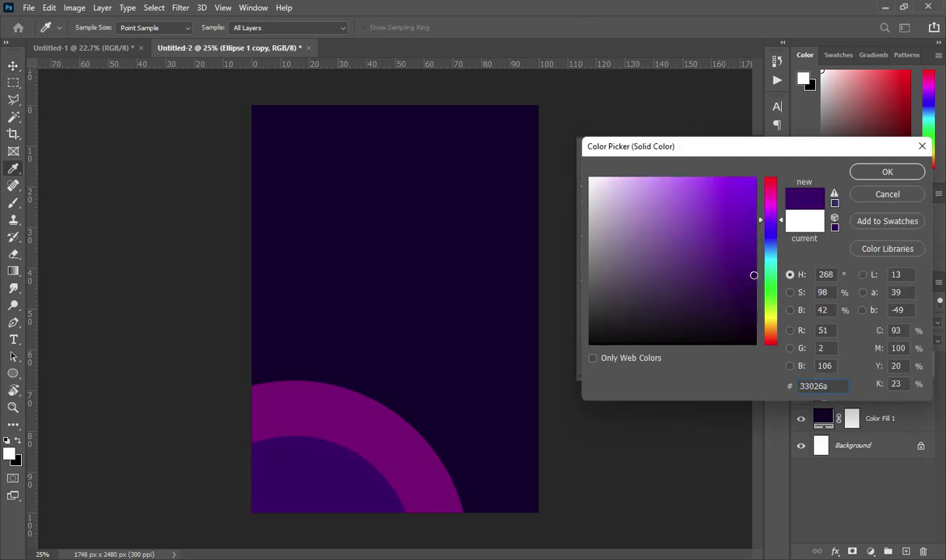
pyautogui.click(756, 282)
pyautogui.click(887, 173)
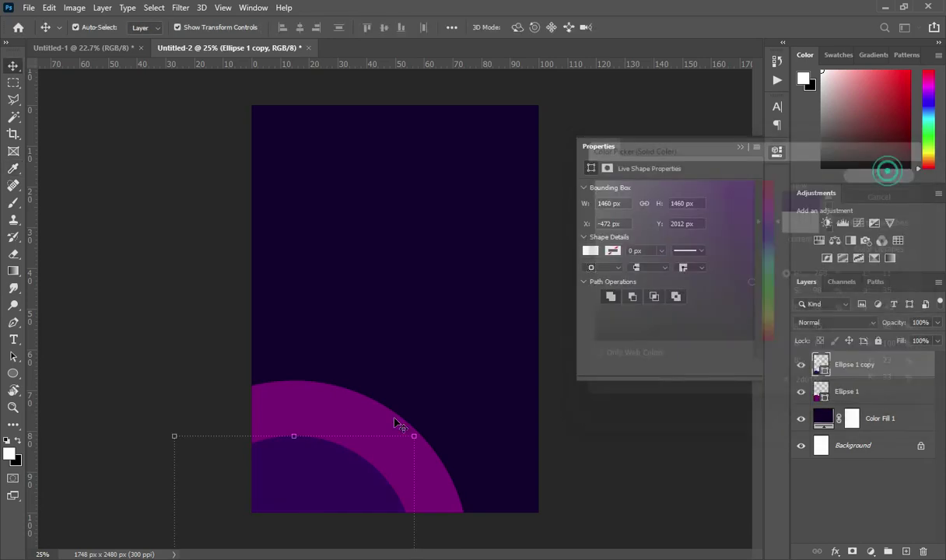
# Move both concentric circles straight up by about 204 px, then deselect them
pyautogui.moveTo(327, 490); pyautogui.dragTo(326, 464)
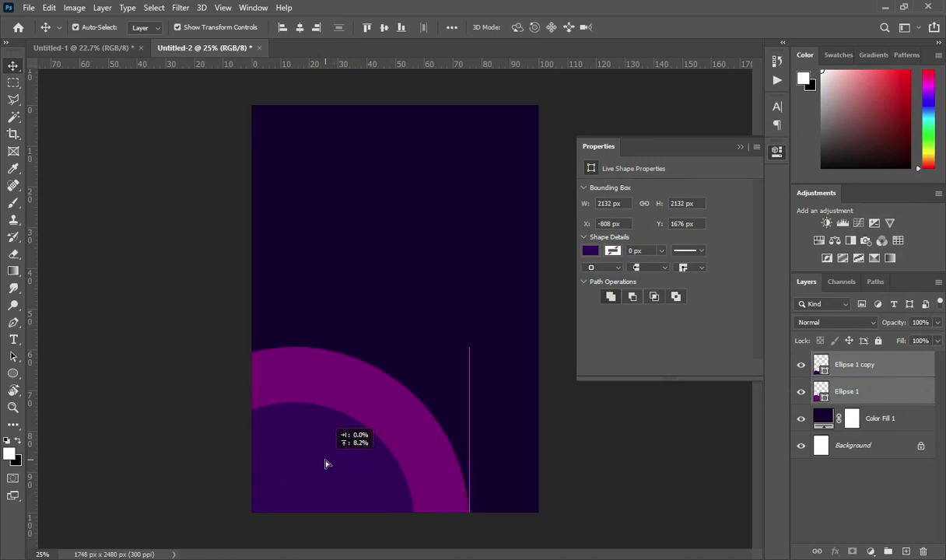
pyautogui.moveTo(325, 463); pyautogui.dragTo(329, 466)
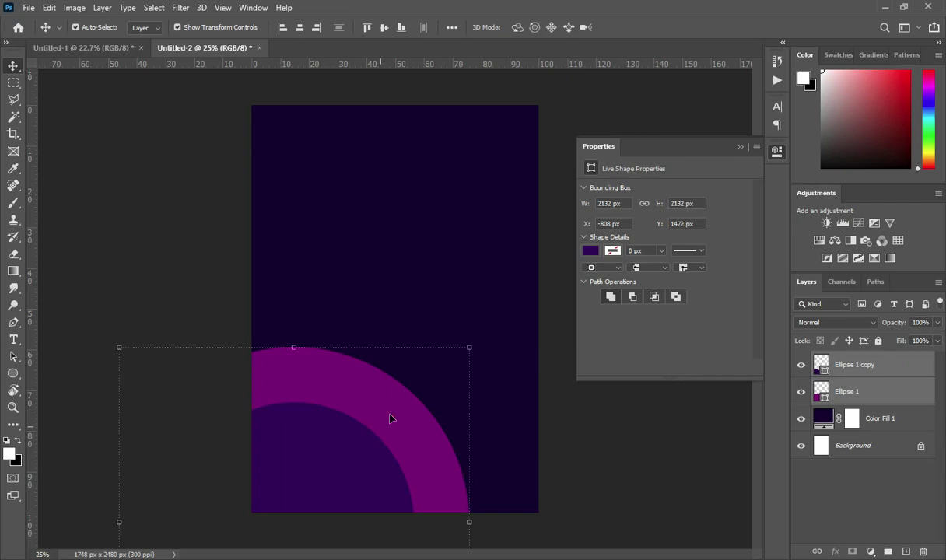
pyautogui.click(606, 448)
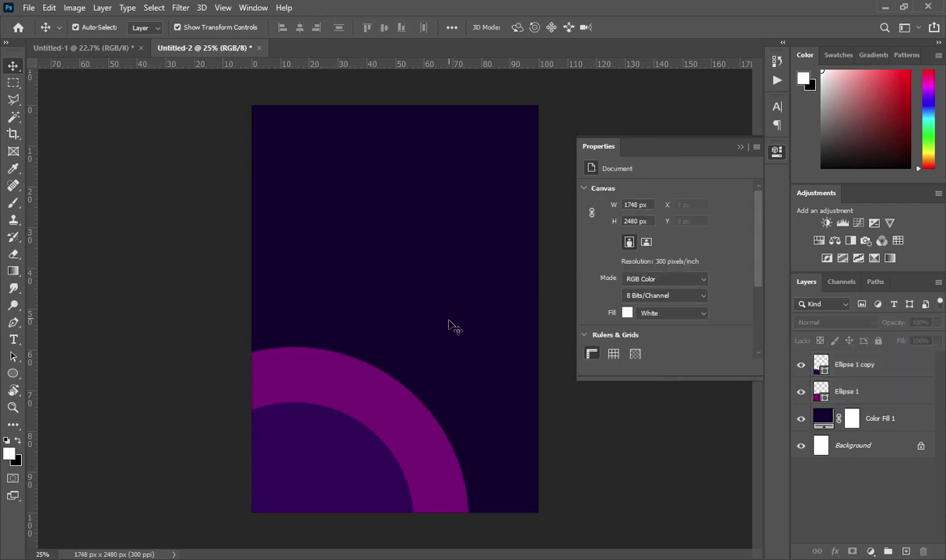
# Duplicate the violet circle, place the copy at the canvas's upper-left edge and scale it down to about 1008 px
pyautogui.click(855, 364)
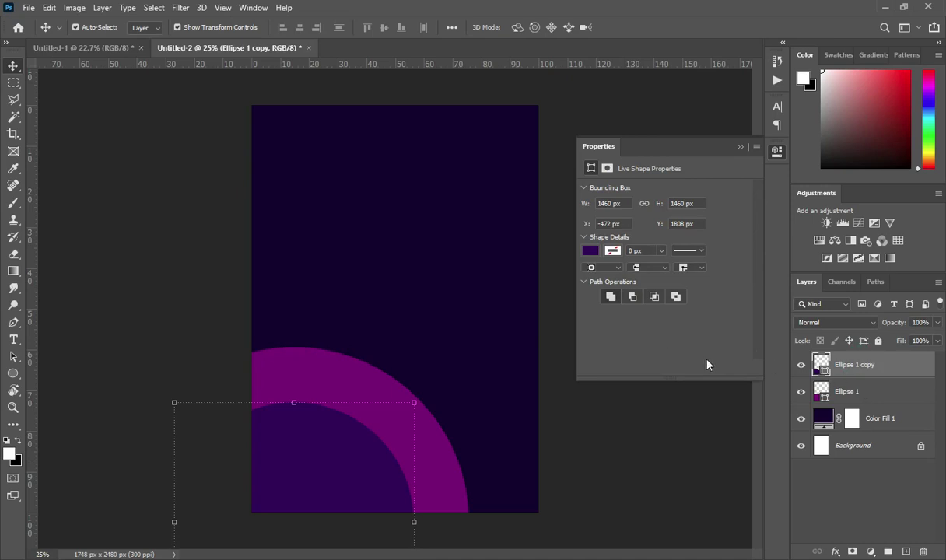
pyautogui.moveTo(872, 368); pyautogui.dragTo(887, 551)
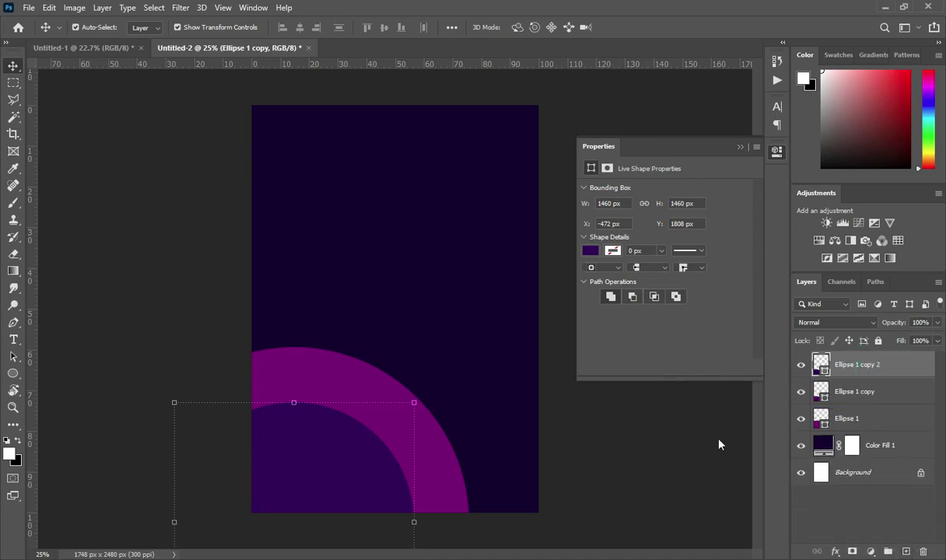
pyautogui.moveTo(328, 470); pyautogui.dragTo(387, 244)
pyautogui.moveTo(349, 344); pyautogui.dragTo(349, 296)
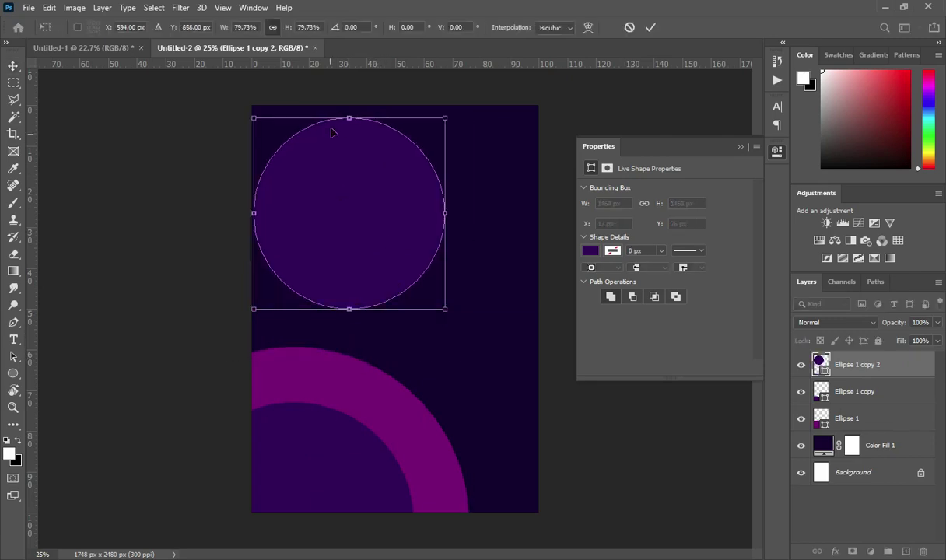
pyautogui.moveTo(347, 113); pyautogui.dragTo(349, 112)
pyautogui.moveTo(328, 205); pyautogui.dragTo(298, 202)
pyautogui.moveTo(316, 299); pyautogui.dragTo(312, 302)
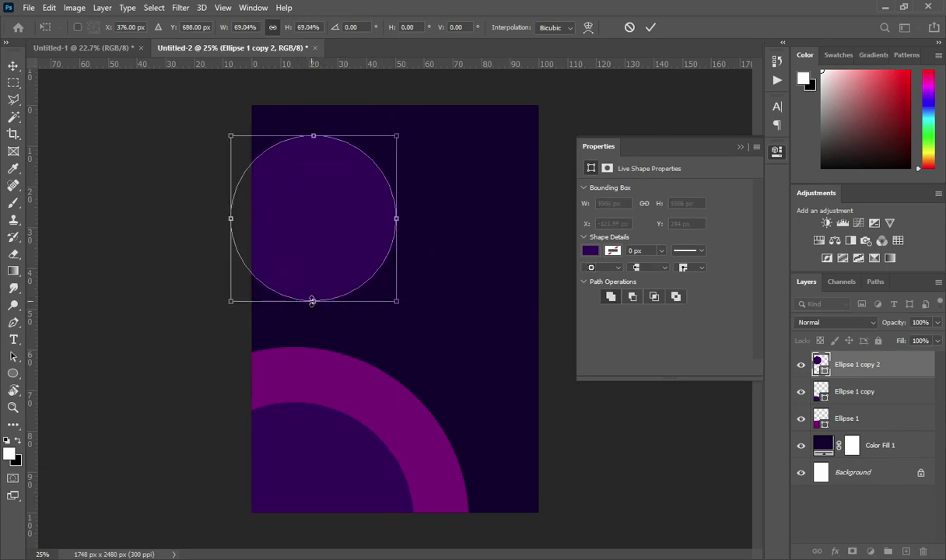
pyautogui.click(650, 28)
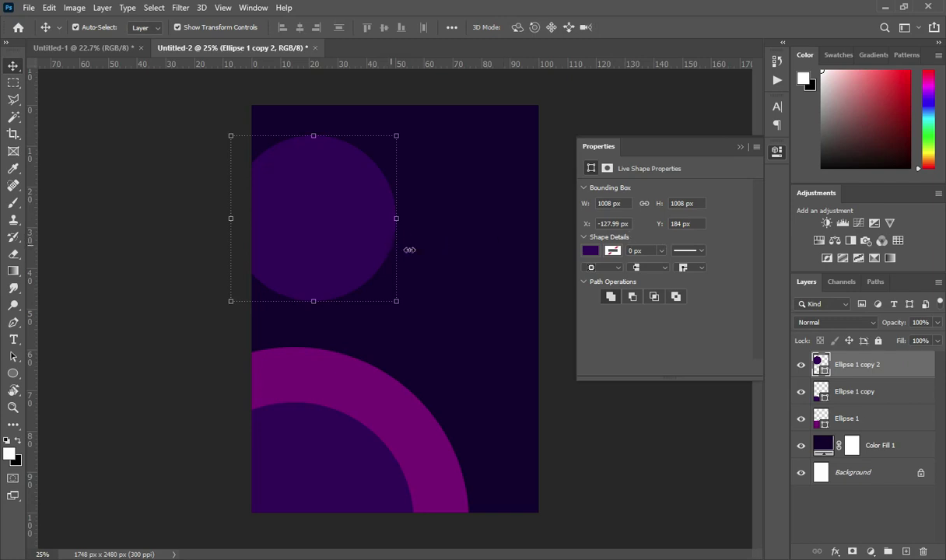
# Change the upper circle's fill to white from the recently used colors and collapse the shape properties
pyautogui.click(590, 251)
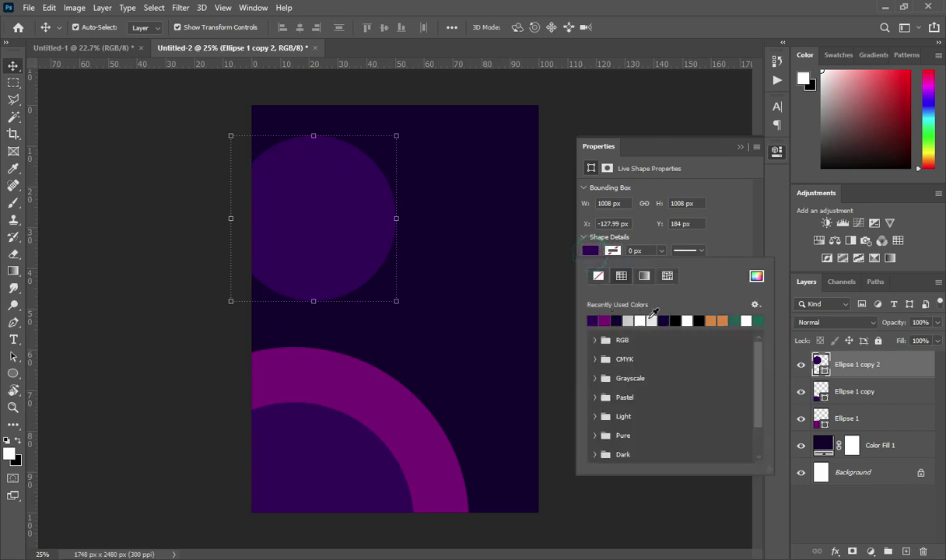
pyautogui.click(651, 321)
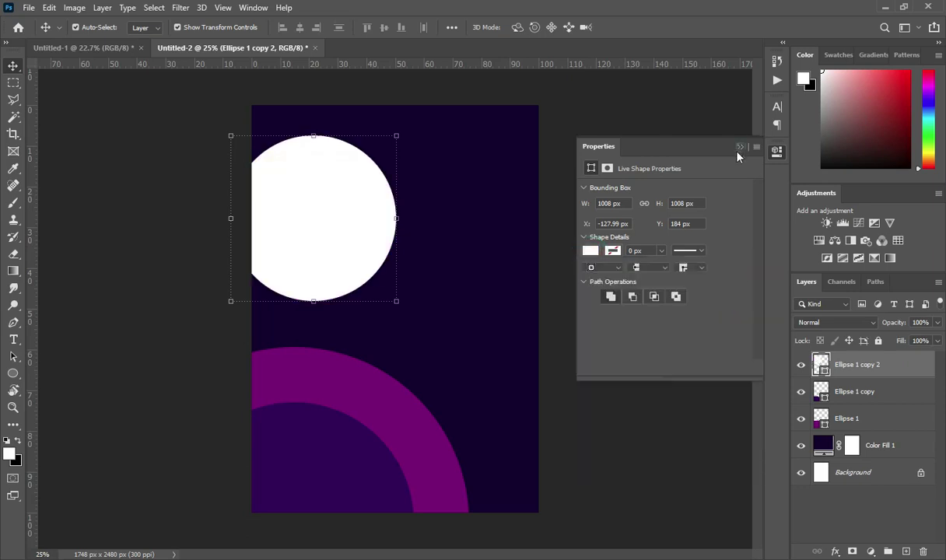
pyautogui.click(738, 146)
# Duplicate the white circle and scale the copy about its centre to about 82%
pyautogui.moveTo(857, 372); pyautogui.dragTo(902, 550)
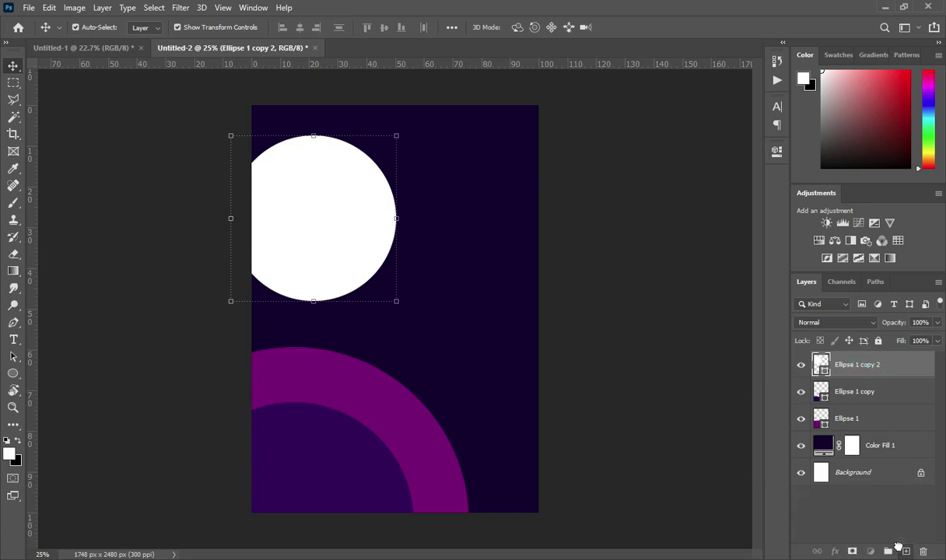
pyautogui.moveTo(395, 302); pyautogui.dragTo(374, 293)
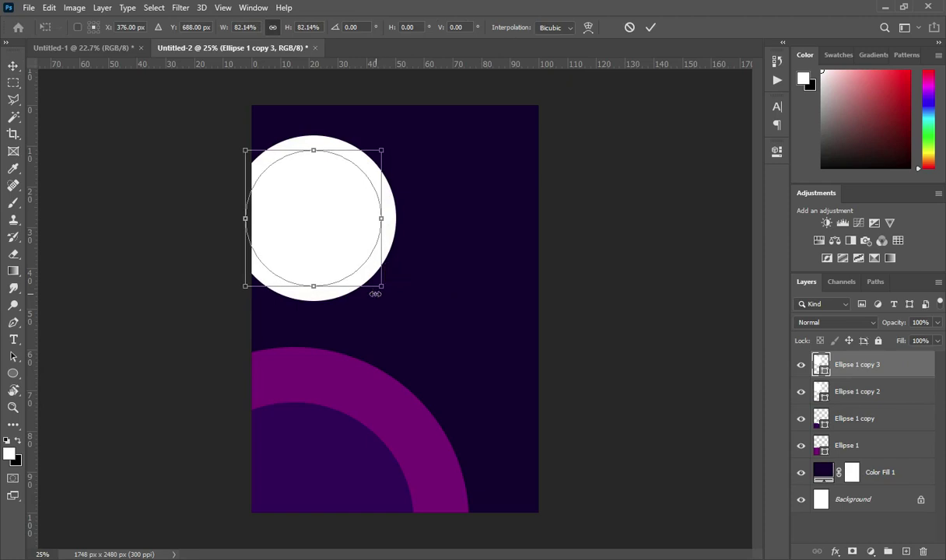
pyautogui.click(650, 28)
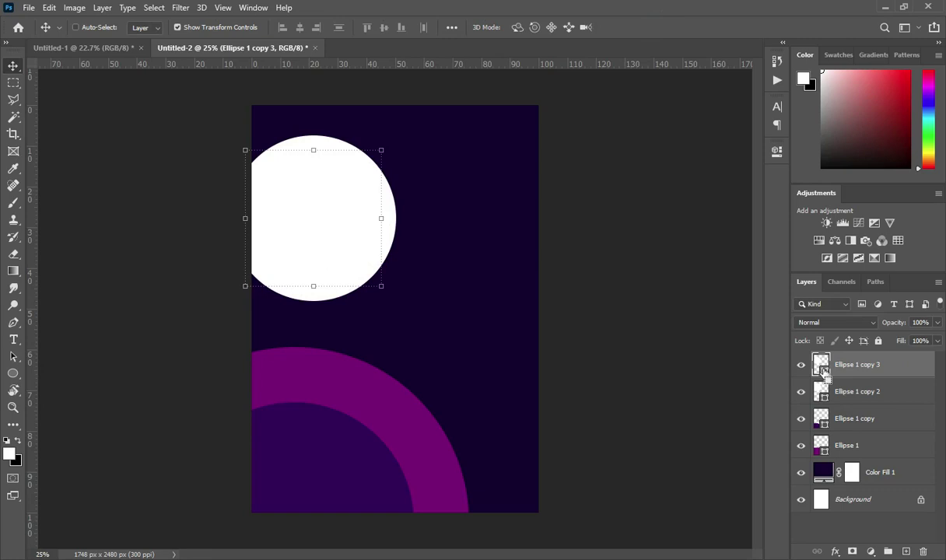
# Load the smaller white circle's outline as a selection and rasterize the larger white circle's layer
pyautogui.keyDown('ctrl'); pyautogui.click(823, 370); pyautogui.keyUp('ctrl')
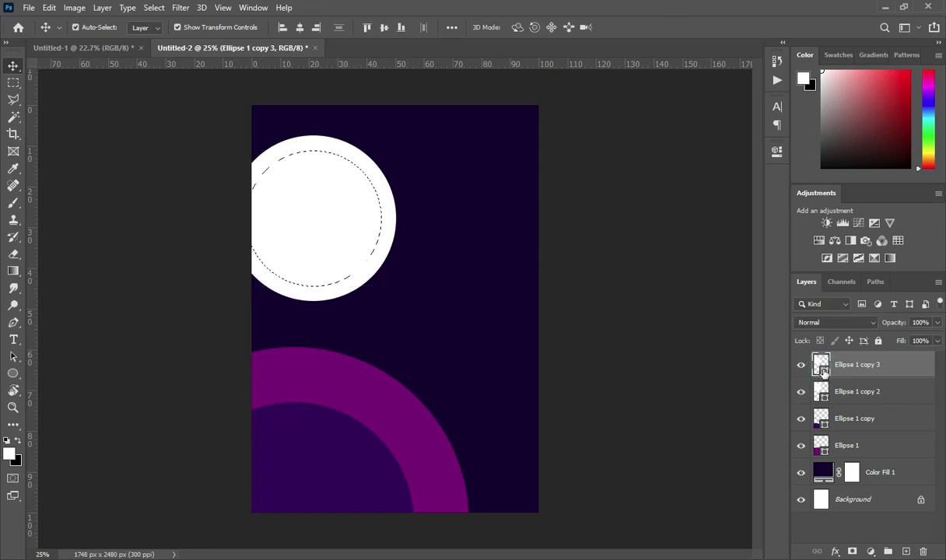
pyautogui.click(826, 395)
pyautogui.rightClick(836, 393)
pyautogui.click(737, 257)
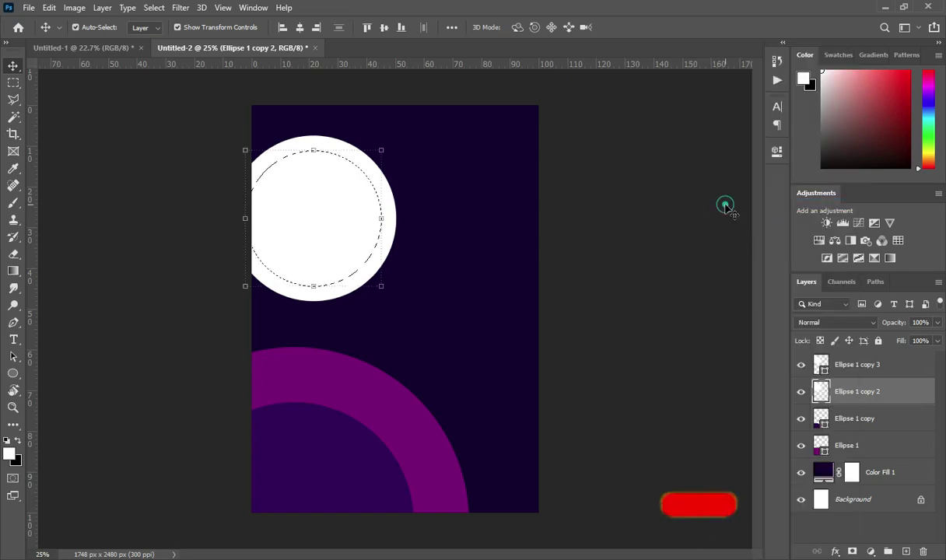
# Hide the smaller white circle, erase the larger circle's interior within the selection using a 700 px eraser, and deselect
pyautogui.click(17, 255)
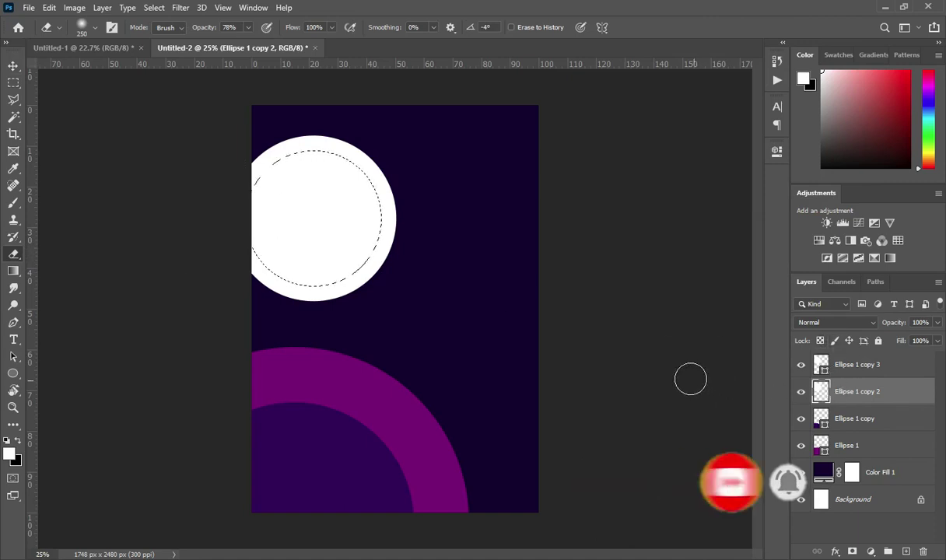
pyautogui.press(']')
pyautogui.press(']')
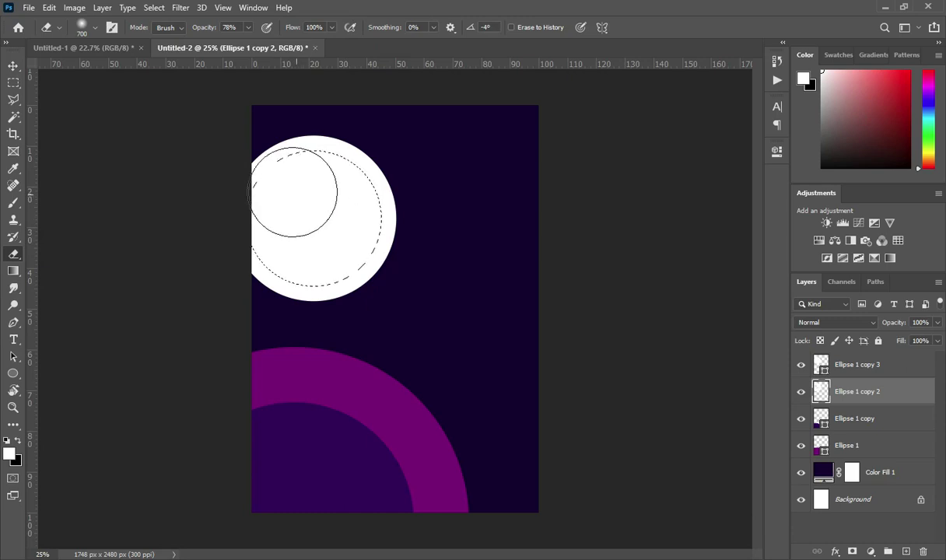
pyautogui.click(801, 365)
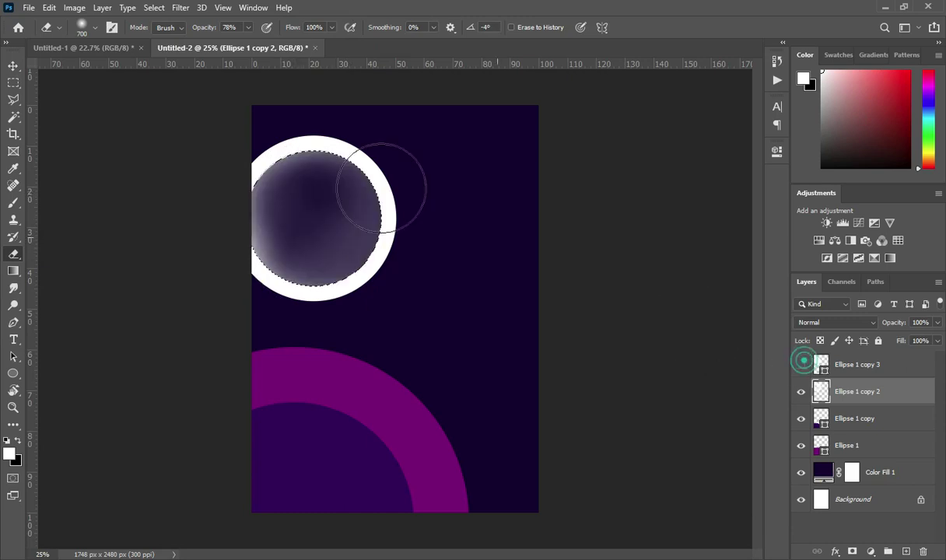
pyautogui.moveTo(287, 185)
pyautogui.mouseDown()
pyautogui.moveTo(313, 277)
pyautogui.moveTo(290, 195)
pyautogui.moveTo(313, 184)
pyautogui.moveTo(256, 200)
pyautogui.moveTo(326, 278)
pyautogui.moveTo(254, 197)
pyautogui.moveTo(315, 167)
pyautogui.moveTo(311, 278)
pyautogui.moveTo(317, 169)
pyautogui.moveTo(270, 256)
pyautogui.mouseUp()
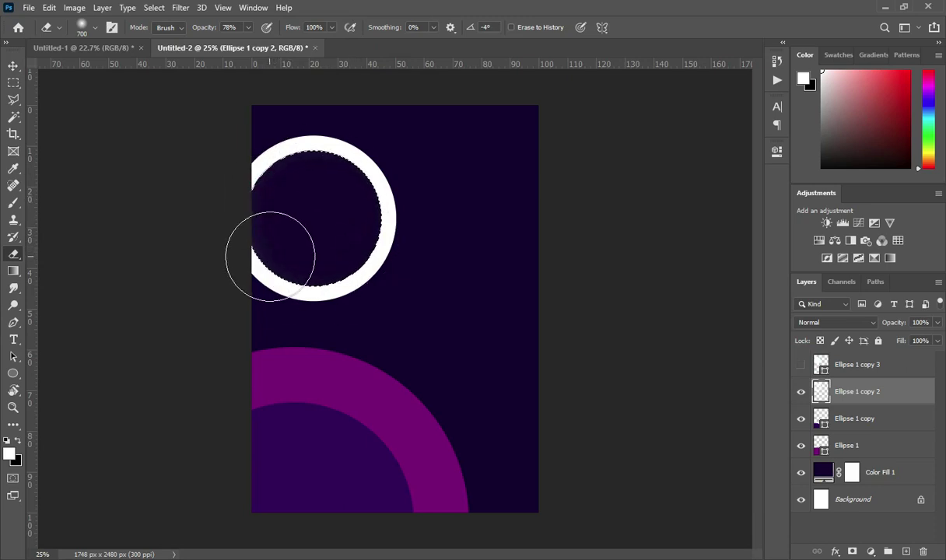
pyautogui.hotkey('ctrl', 'd')
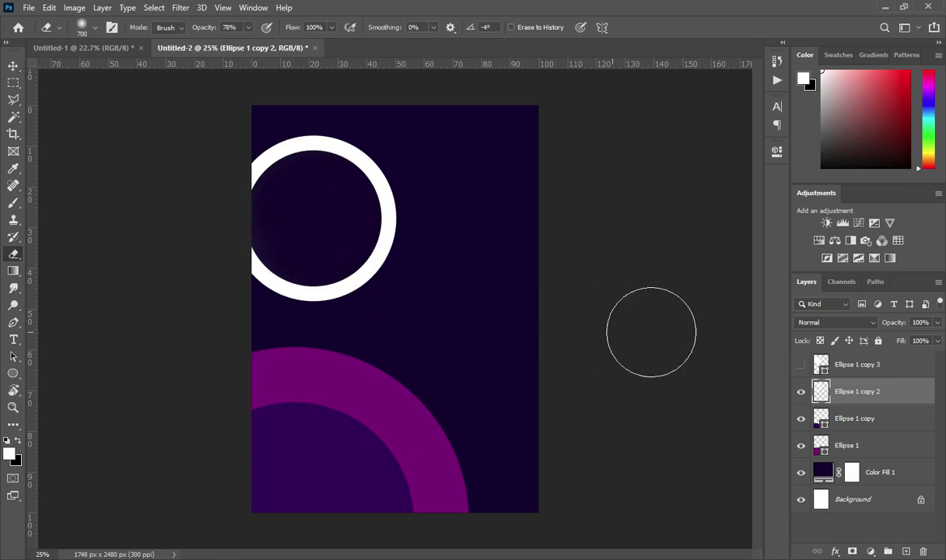
# Show the smaller white circle again, duplicate its layer and hide the duplicate
pyautogui.press('v')
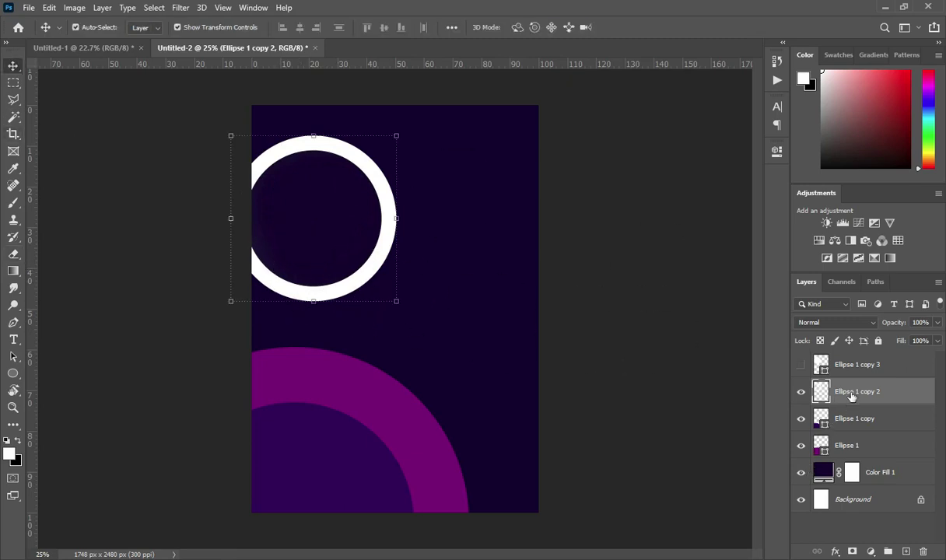
pyautogui.click(801, 366)
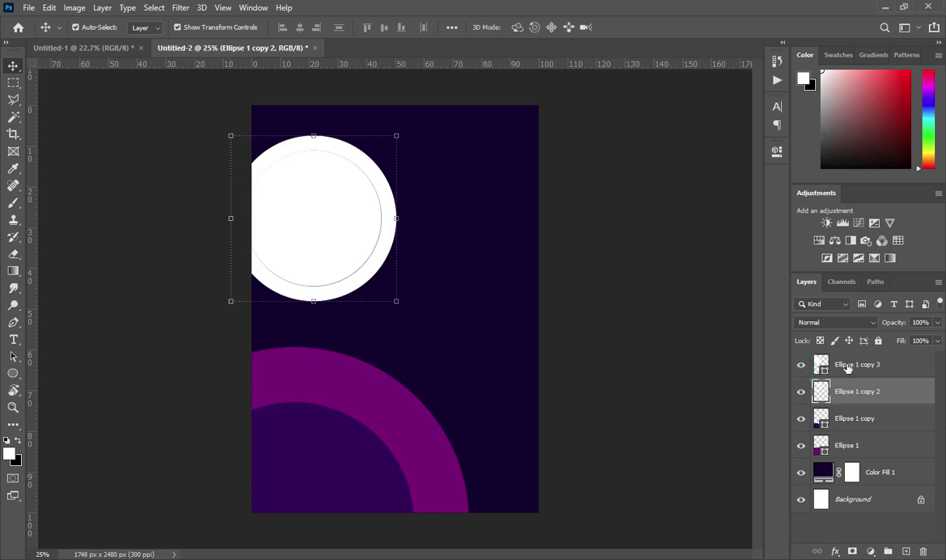
pyautogui.click(396, 302)
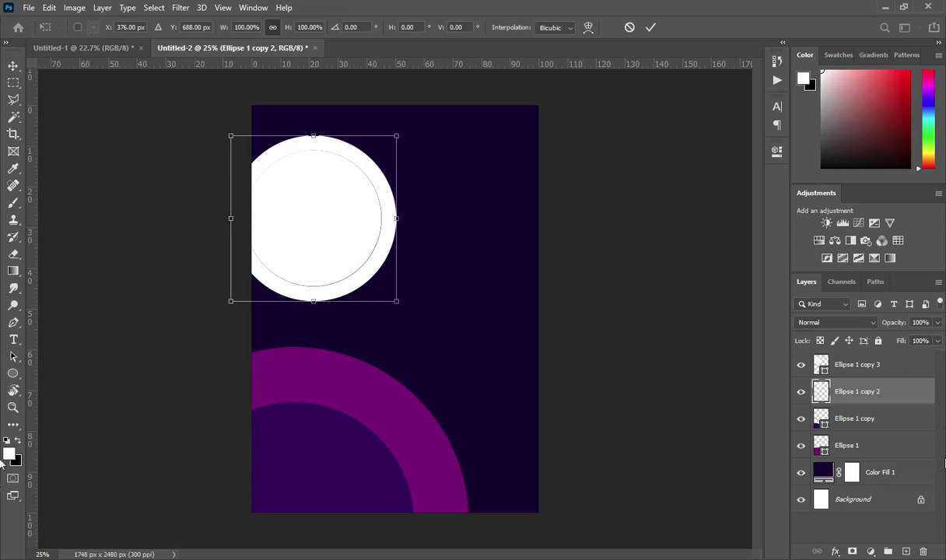
pyautogui.click(863, 365)
pyautogui.moveTo(862, 366); pyautogui.dragTo(906, 549)
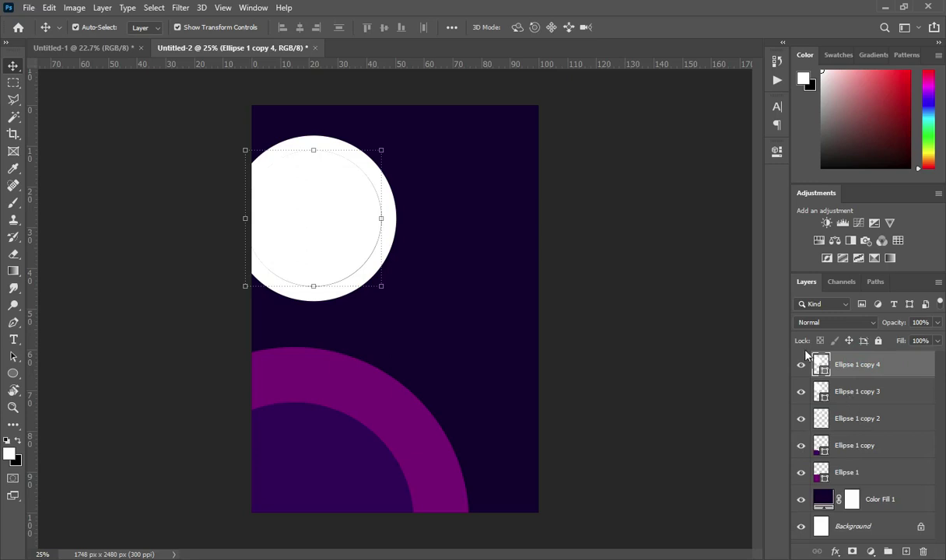
pyautogui.click(801, 364)
# Scale the original smaller white circle, Ellipse 1 copy 3, about its centre to about 113%
pyautogui.click(847, 391)
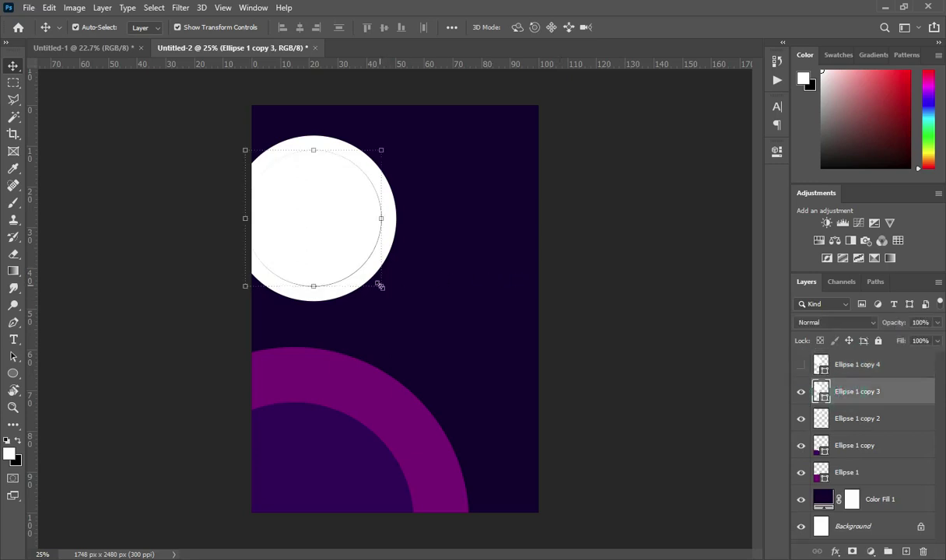
pyautogui.click(379, 286)
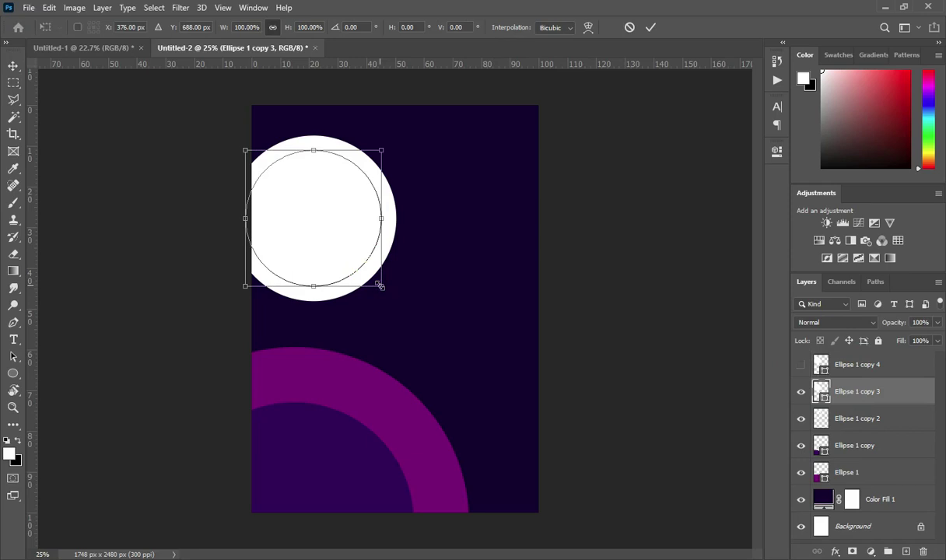
pyautogui.moveTo(380, 285); pyautogui.dragTo(388, 294)
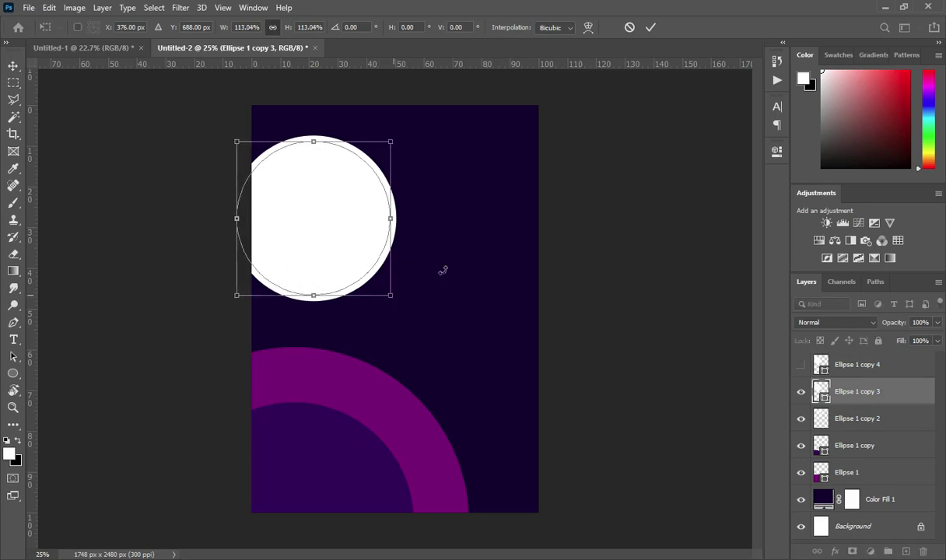
pyautogui.click(650, 28)
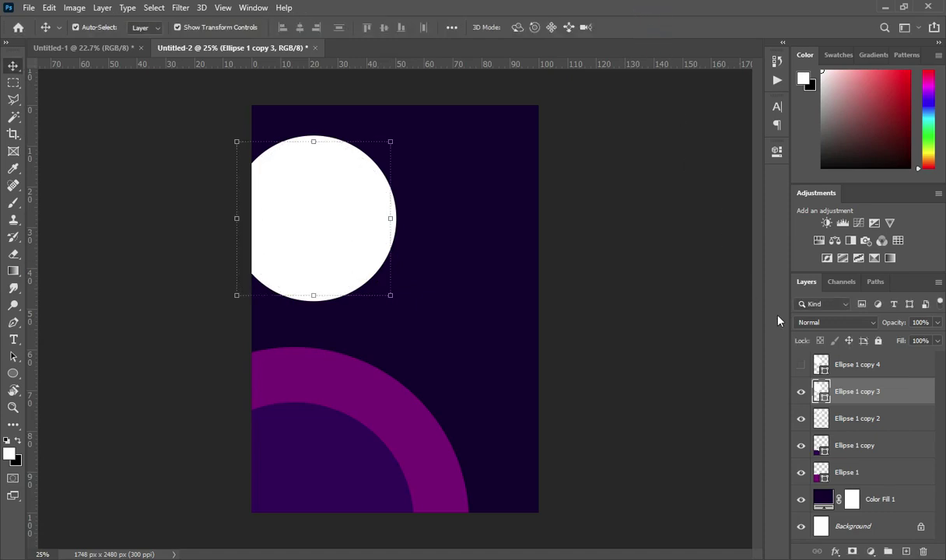
# Hide the enlarged white circle and begin a polygonal lasso outline across the white ring's band, just right of its top
pyautogui.click(801, 393)
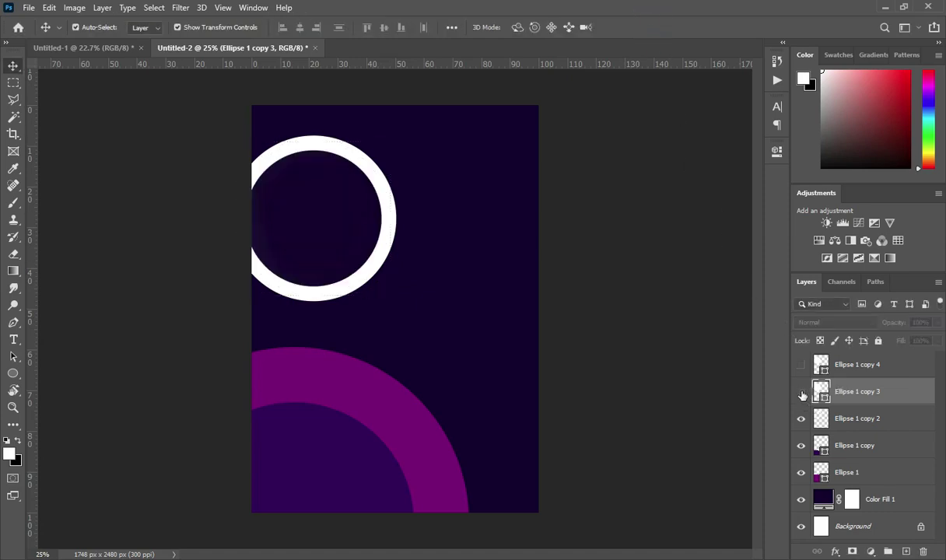
pyautogui.click(854, 420)
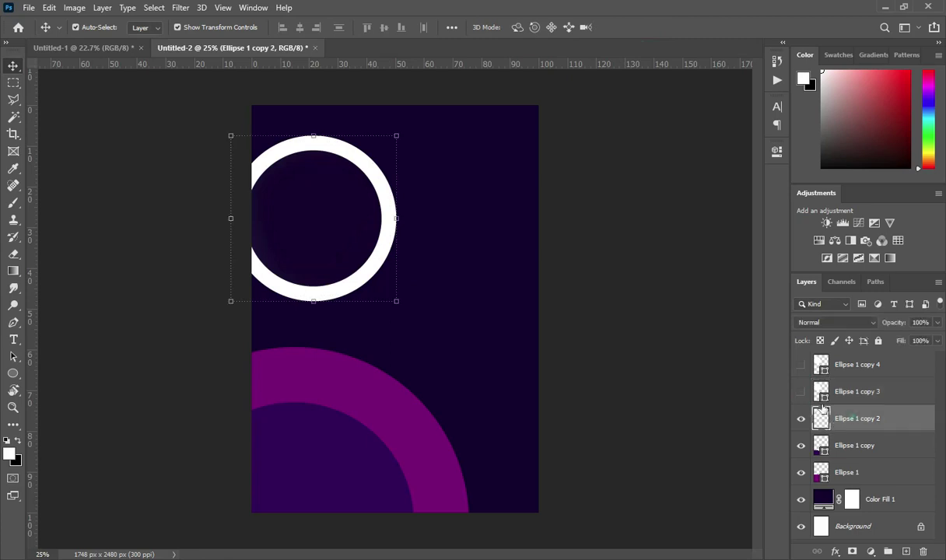
pyautogui.click(13, 99)
pyautogui.scroll(1, 354, 131)
pyautogui.scroll(3, 351, 129)
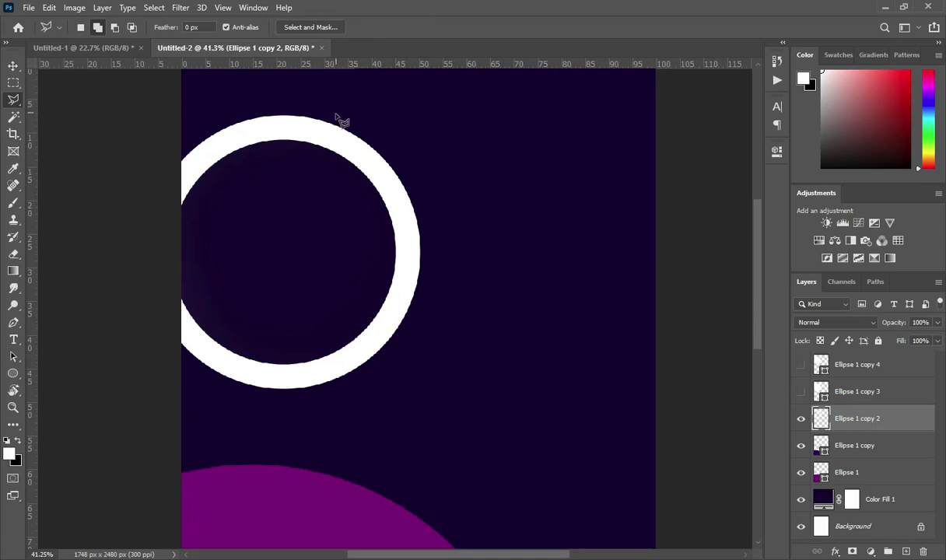
pyautogui.click(336, 111)
pyautogui.click(319, 165)
pyautogui.click(100, 373)
pyautogui.click(109, 218)
pyautogui.click(138, 111)
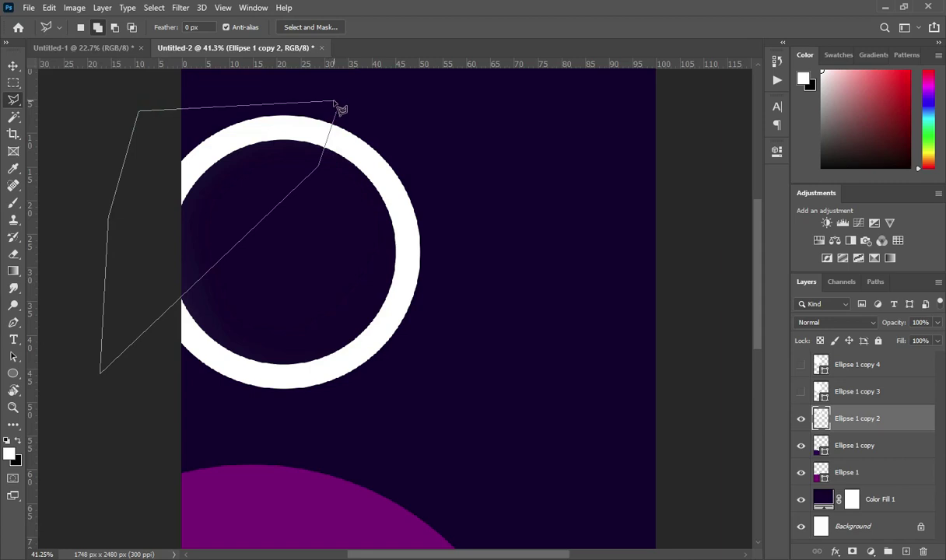
pyautogui.press('BackSpace')
pyautogui.press('BackSpace')
pyautogui.press('BackSpace')
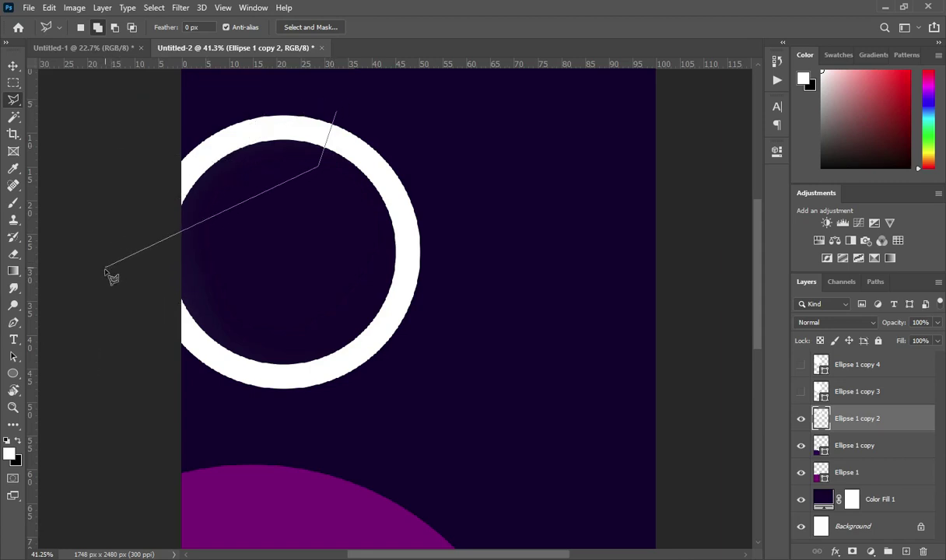
# Complete the lasso outline around the ring's upper-left section, delete that section and deselect everything
pyautogui.click(105, 272)
pyautogui.click(149, 118)
pyautogui.click(237, 95)
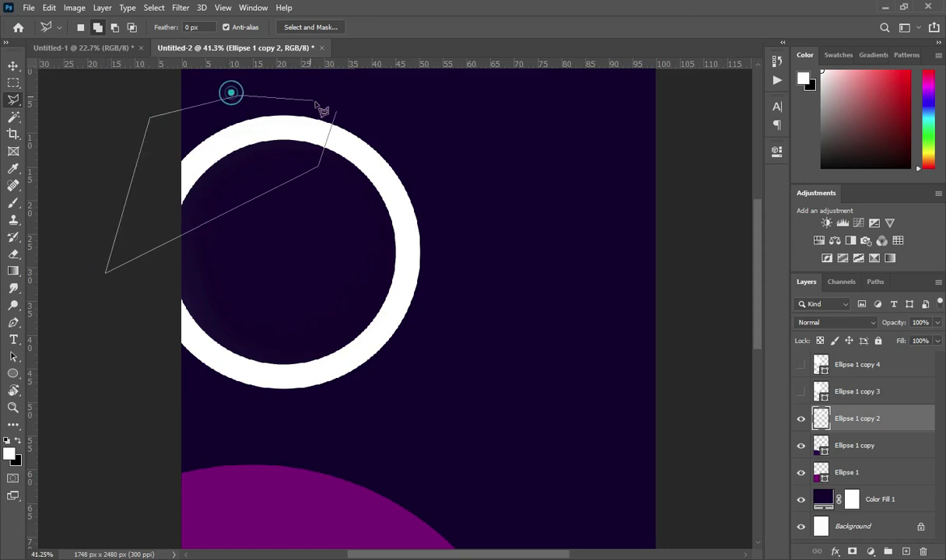
pyautogui.click(335, 111)
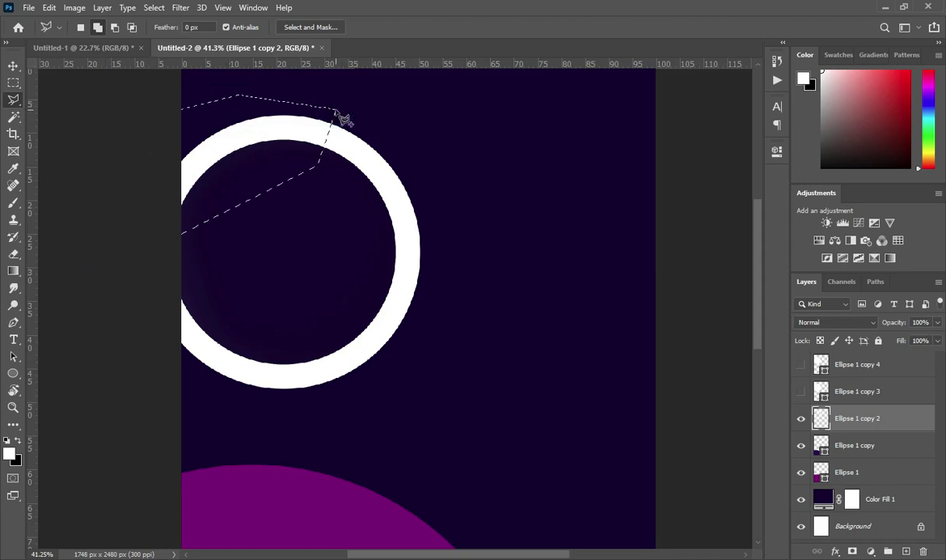
pyautogui.press('Delete')
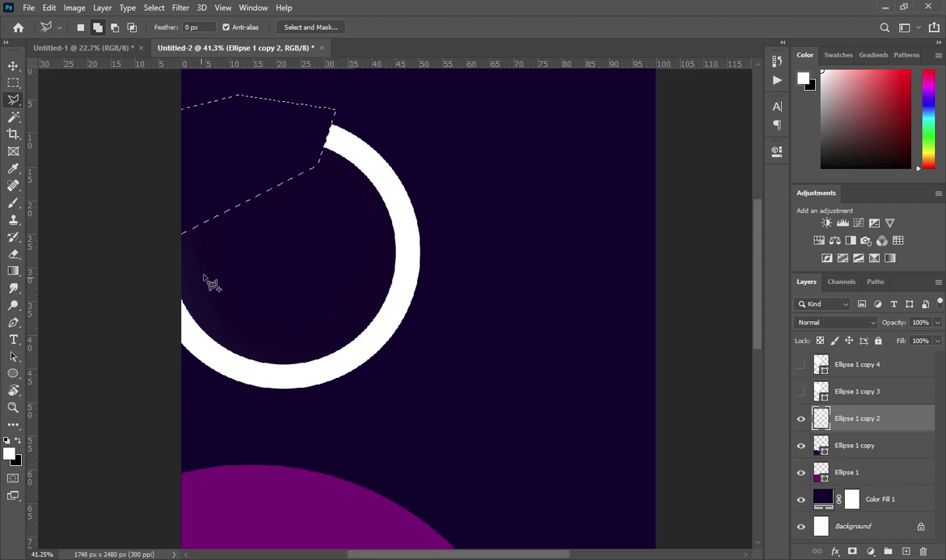
pyautogui.hotkey('ctrl', 'd')
pyautogui.click(11, 68)
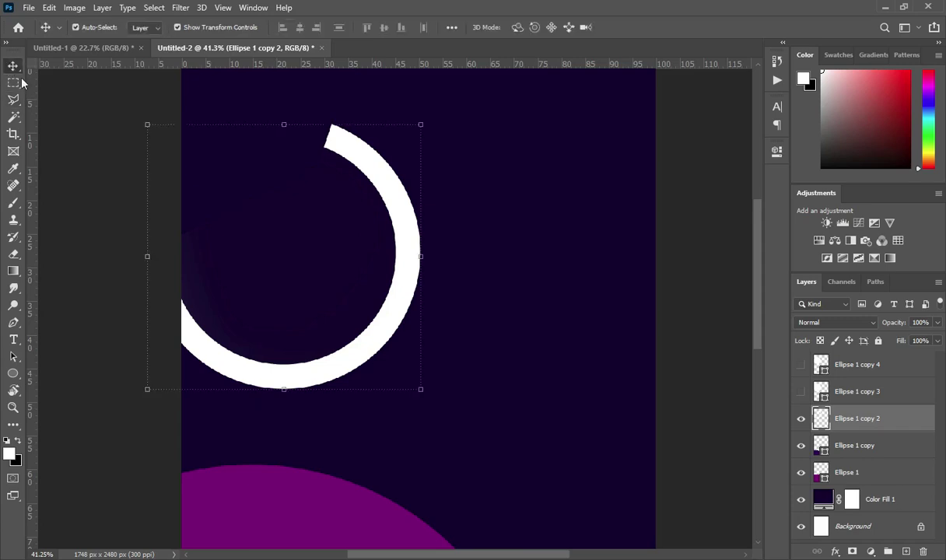
pyautogui.click(704, 276)
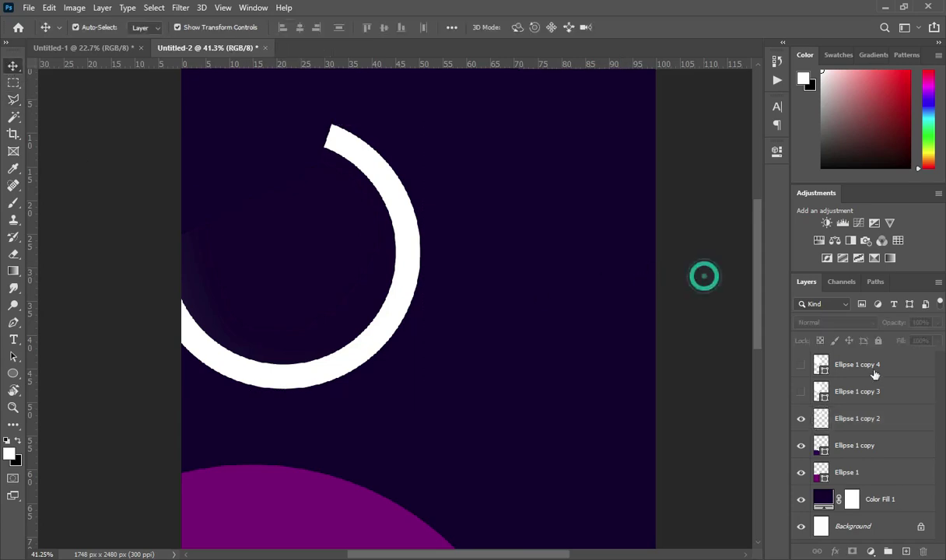
# Show the circle Ellipse 1 copy 3, remove its fill and give it a white stroke from the recently used colors
pyautogui.click(801, 392)
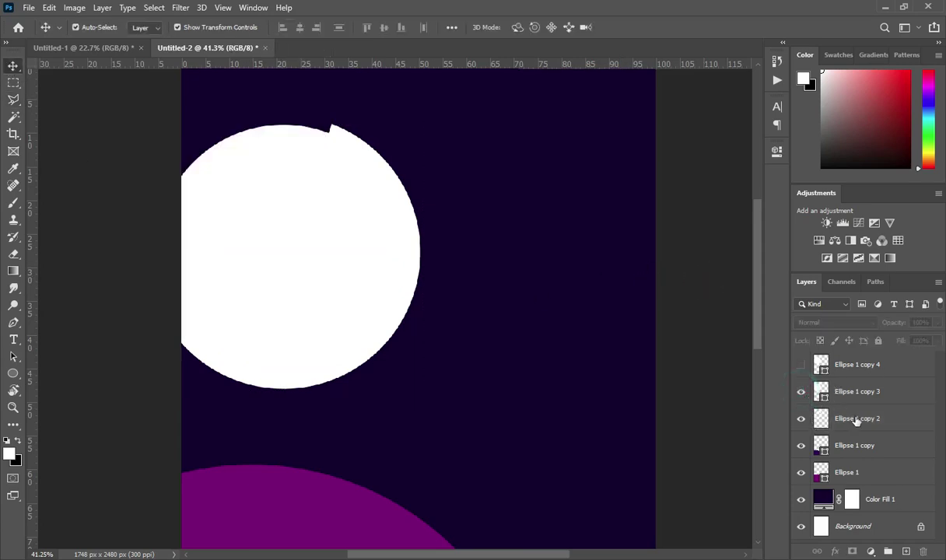
pyautogui.click(863, 392)
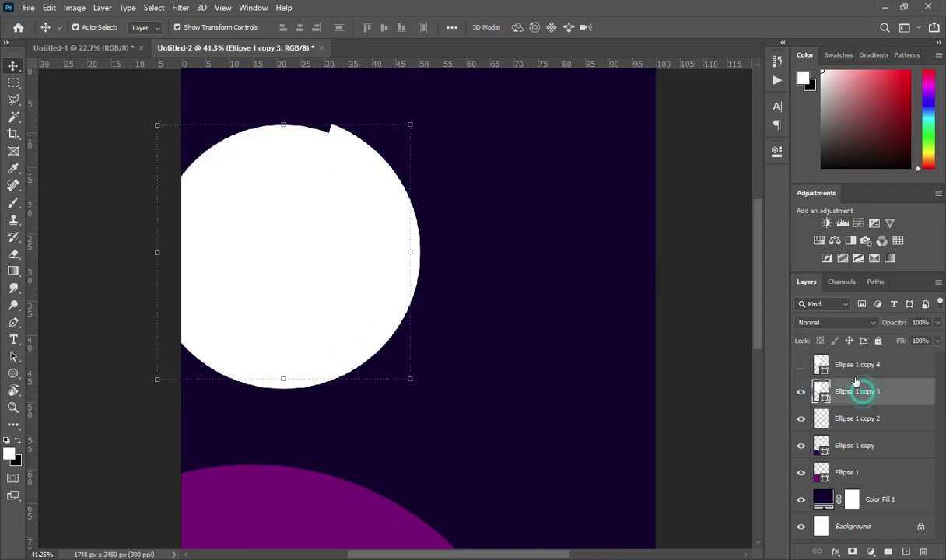
pyautogui.click(776, 150)
pyautogui.click(590, 251)
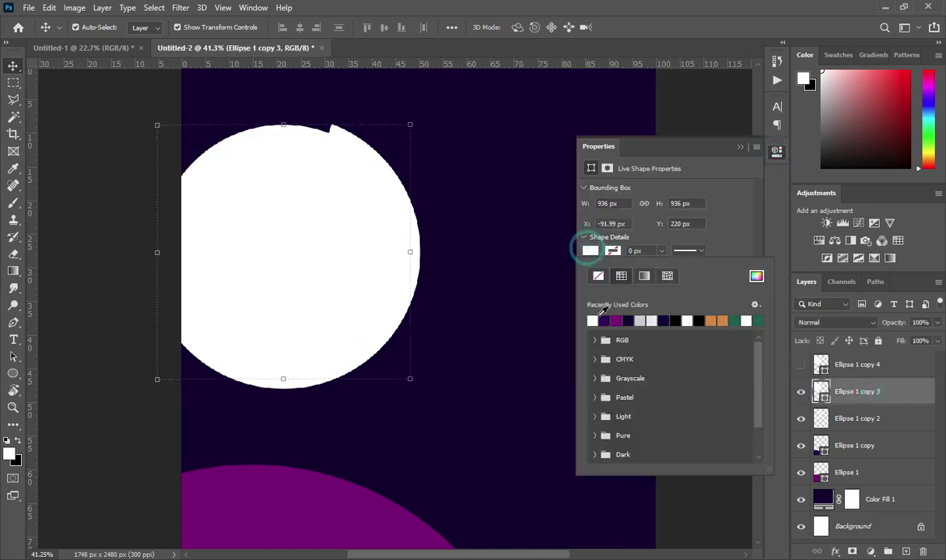
pyautogui.click(598, 275)
pyautogui.click(613, 251)
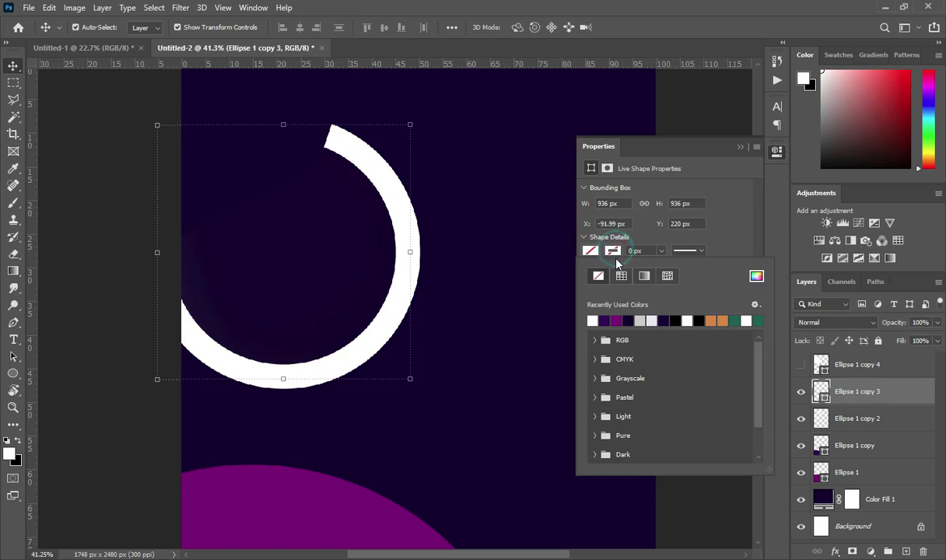
pyautogui.click(592, 320)
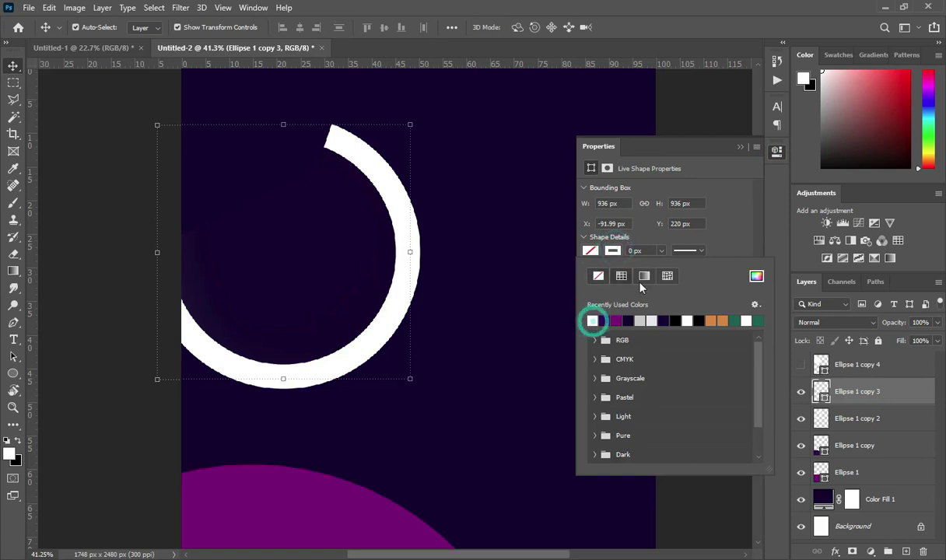
# Set the unfilled circle's stroke width to 8 px
pyautogui.click(647, 251)
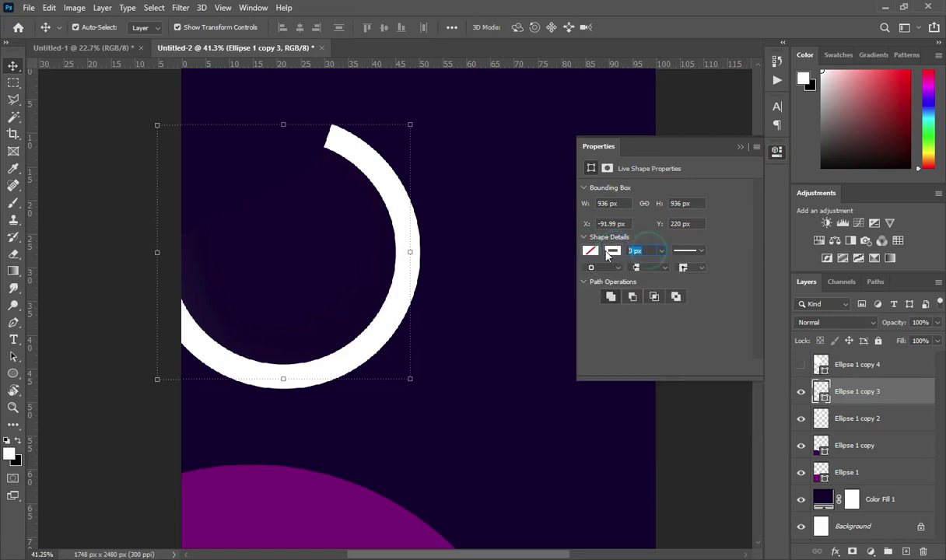
pyautogui.write('8')
pyautogui.press('Return')
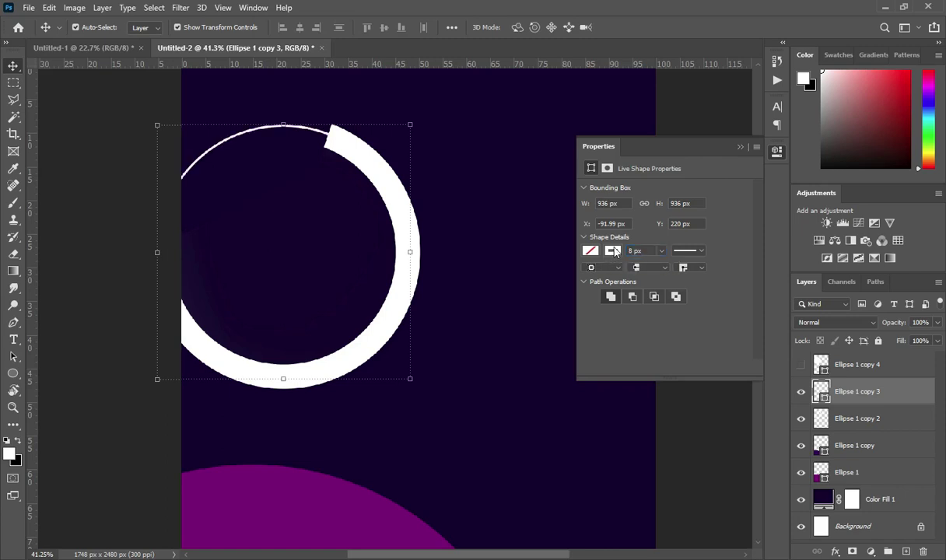
# Change the unfilled circle's stroke width to 6 px and deselect its layer
pyautogui.click(645, 250)
pyautogui.write('6')
pyautogui.press('Return')
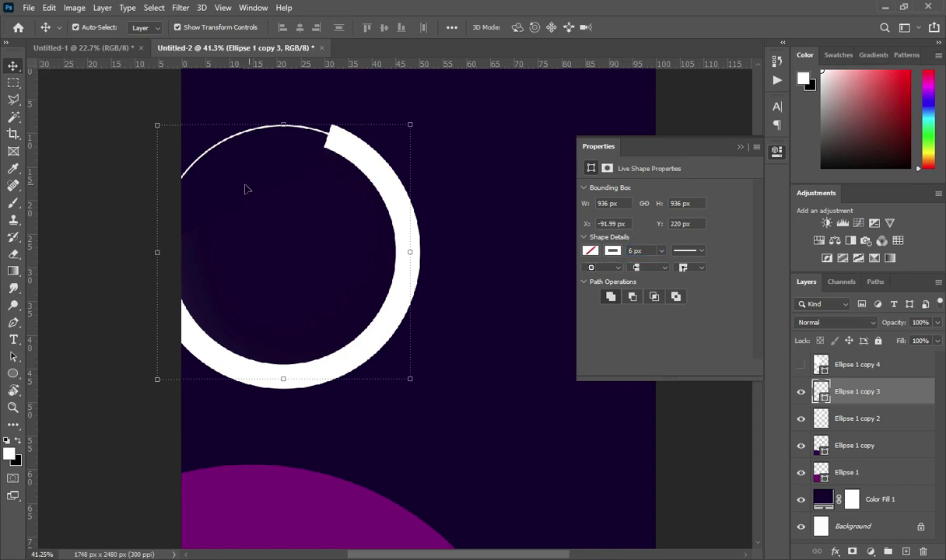
pyautogui.scroll(-2, 140, 204)
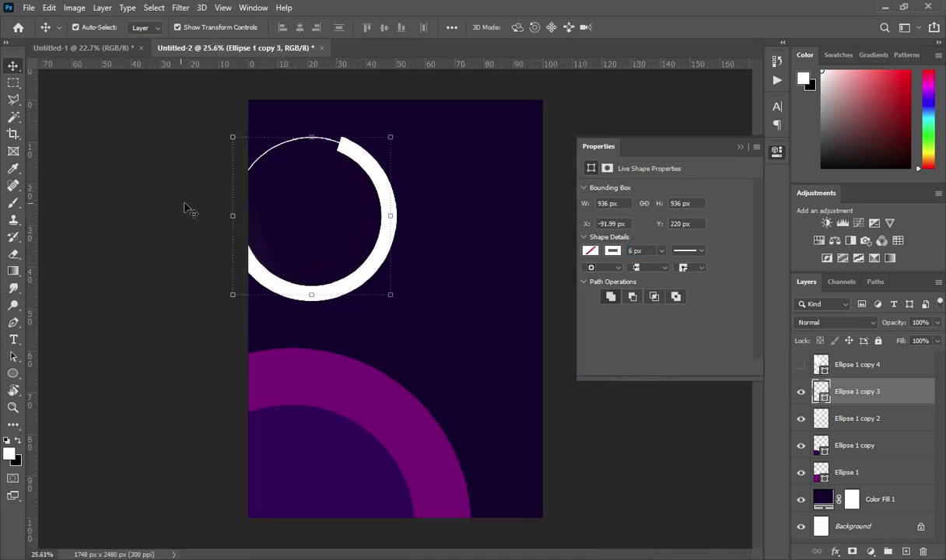
pyautogui.scroll(-1, 217, 200)
pyautogui.click(172, 196)
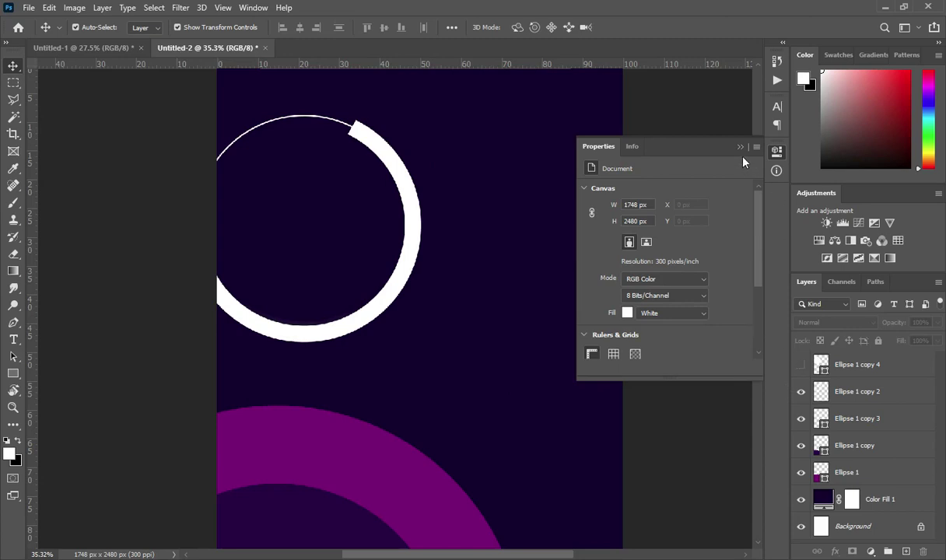
# Show the circle Ellipse 1 copy 4 and give it a bright magenta stroke from the recently used colors
pyautogui.click(740, 147)
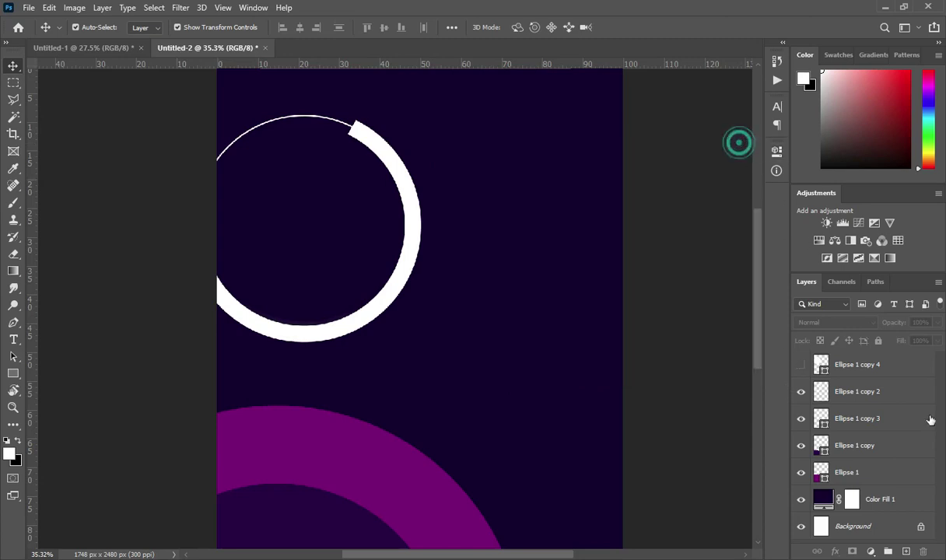
pyautogui.click(801, 365)
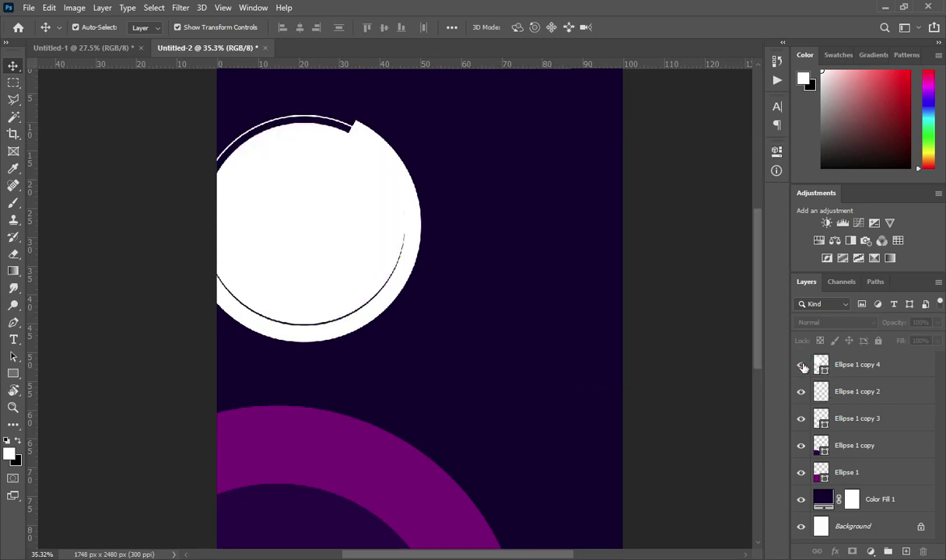
pyautogui.click(776, 152)
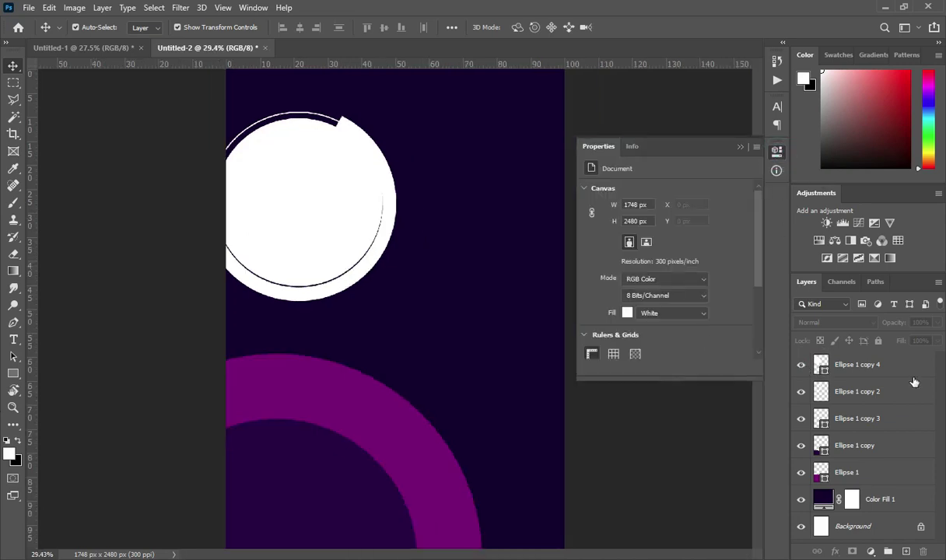
pyautogui.click(850, 364)
pyautogui.hotkey('ctrl', '+')
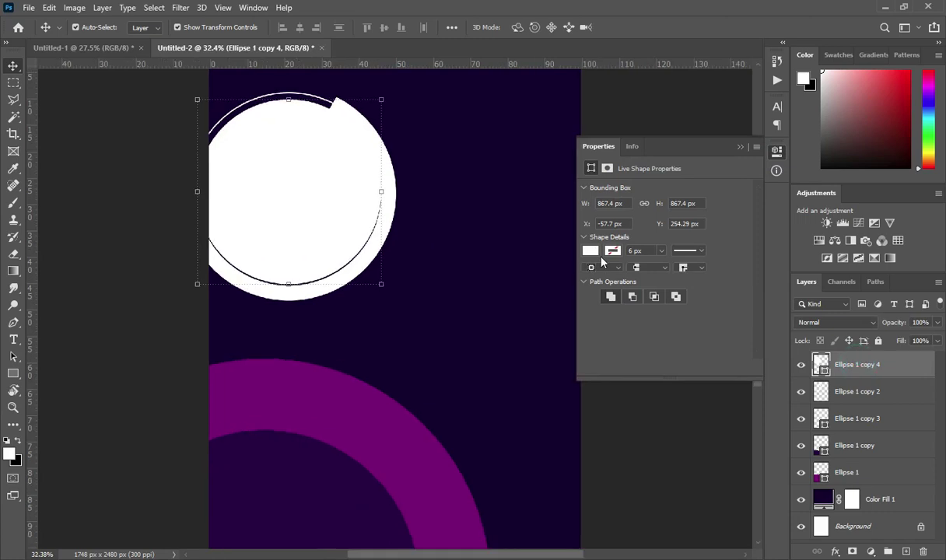
pyautogui.click(613, 251)
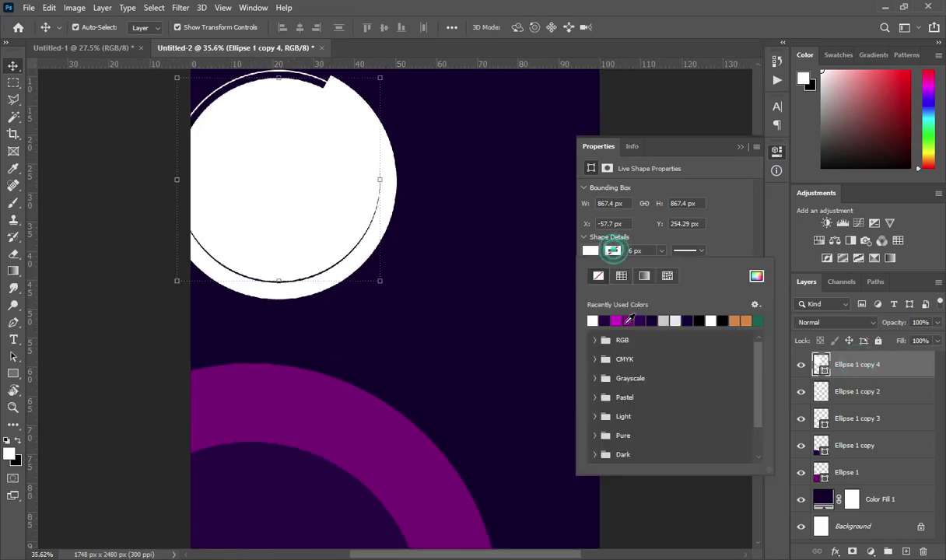
pyautogui.click(618, 320)
pyautogui.click(738, 234)
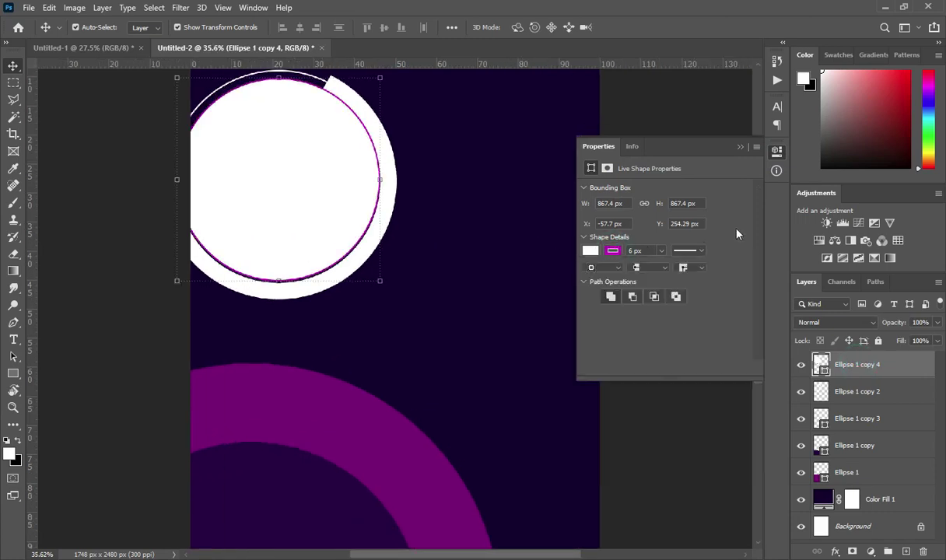
pyautogui.click(640, 249)
# Scale the magenta-stroked white circle down to about 86.4% around its center, apply the transform and deselect it
pyautogui.click(318, 177)
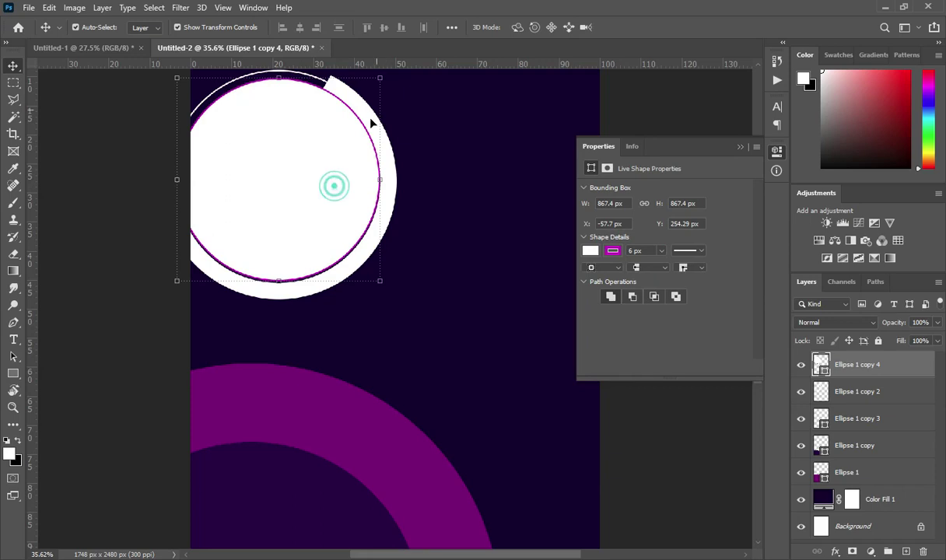
pyautogui.click(380, 79)
pyautogui.moveTo(378, 81); pyautogui.dragTo(368, 93)
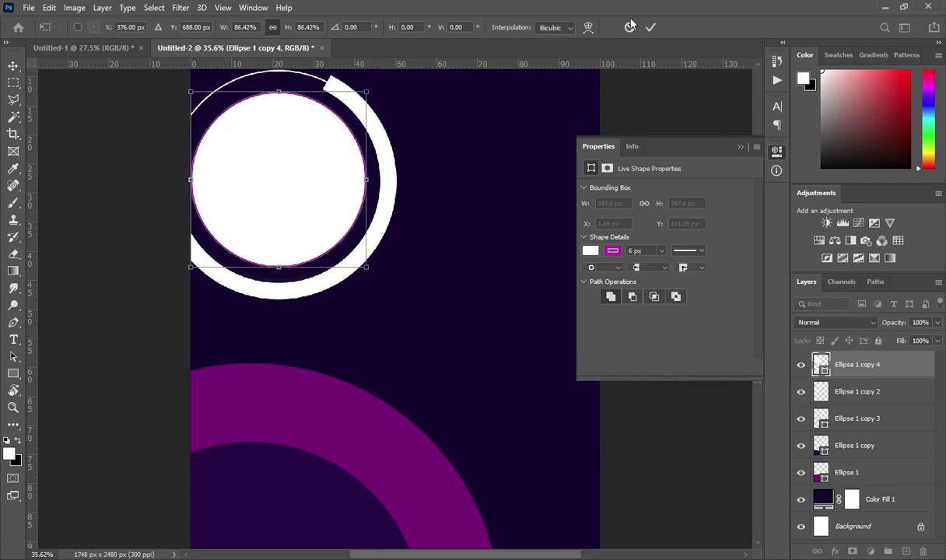
pyautogui.click(650, 27)
pyautogui.scroll(-3, 408, 163)
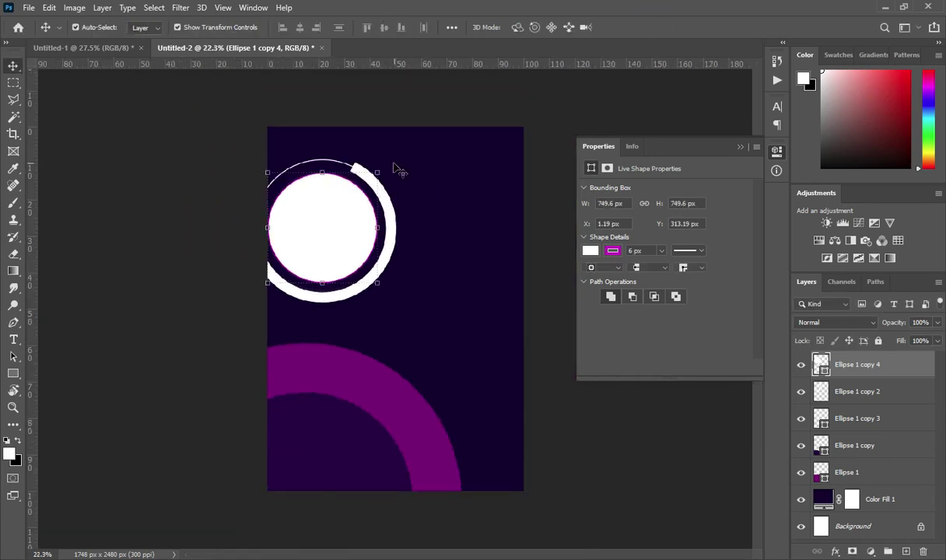
pyautogui.click(614, 443)
pyautogui.scroll(2, 331, 222)
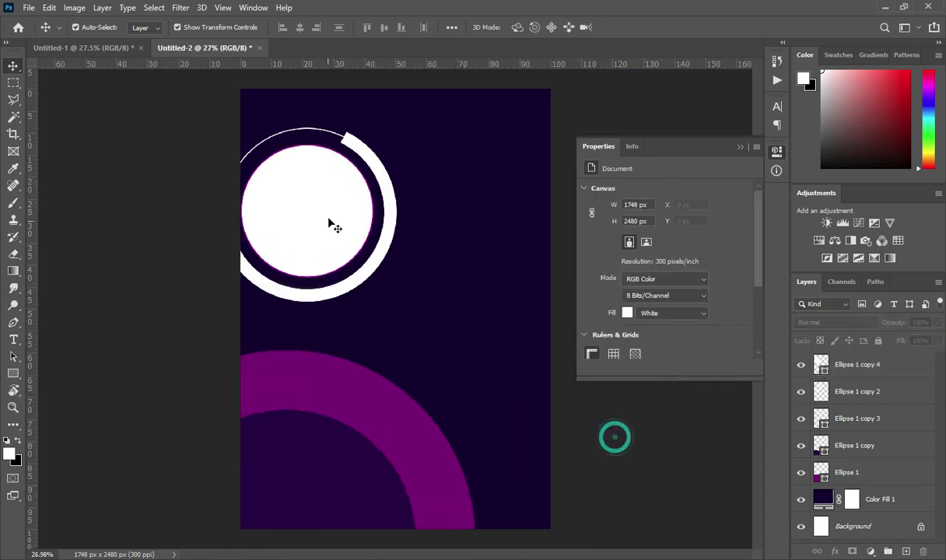
pyautogui.scroll(1, 327, 214)
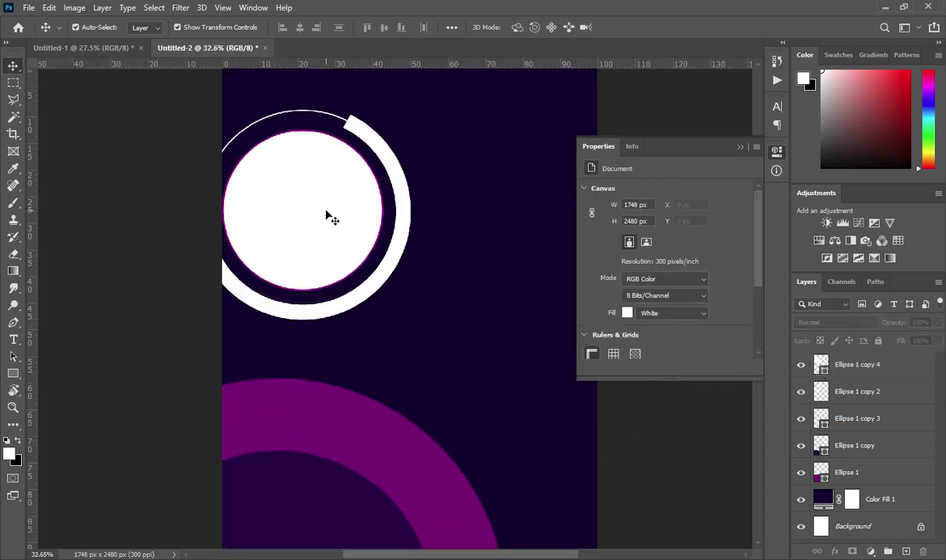
# Change the stroke of the unfilled circle Ellipse 1 copy 3 to the recently used bright magenta and deselect its layer
pyautogui.click(840, 365)
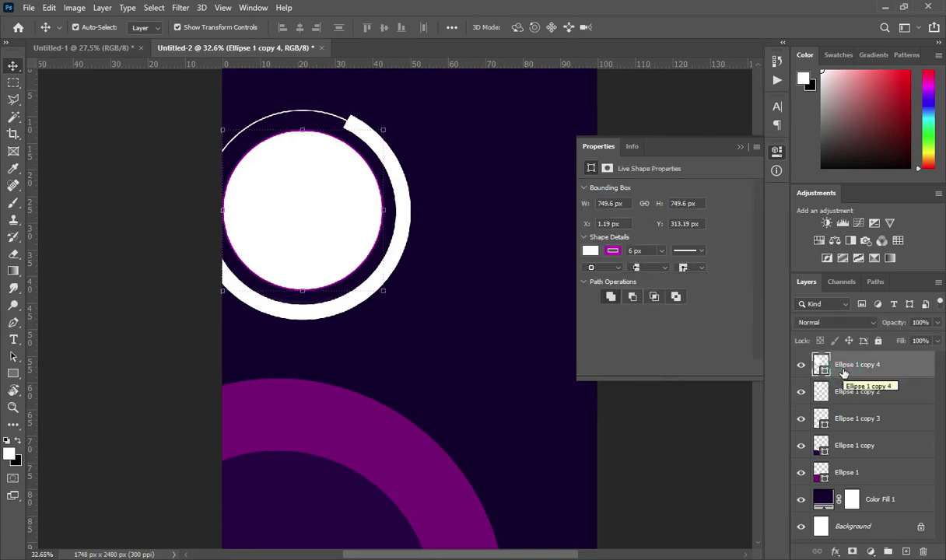
pyautogui.click(844, 395)
pyautogui.click(843, 420)
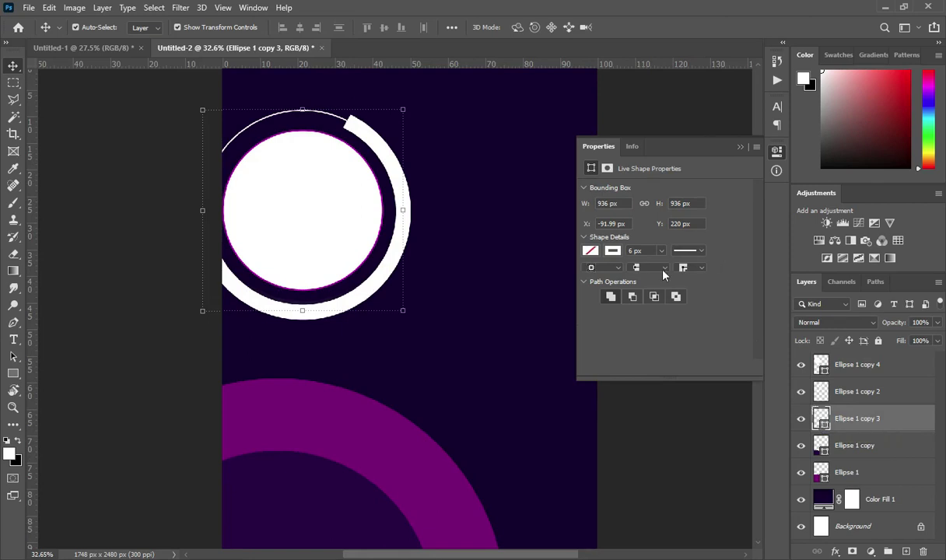
pyautogui.click(612, 250)
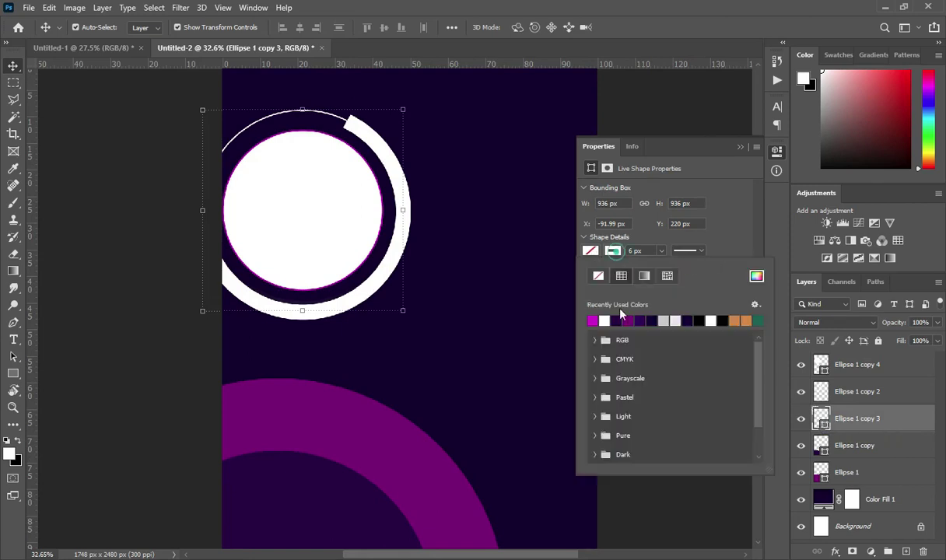
pyautogui.click(594, 319)
pyautogui.click(709, 208)
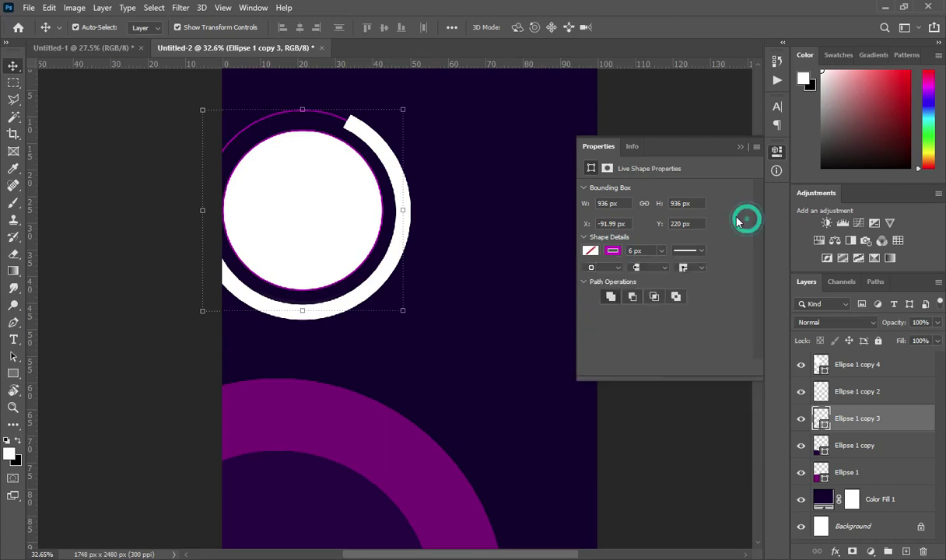
pyautogui.click(740, 147)
pyautogui.click(688, 182)
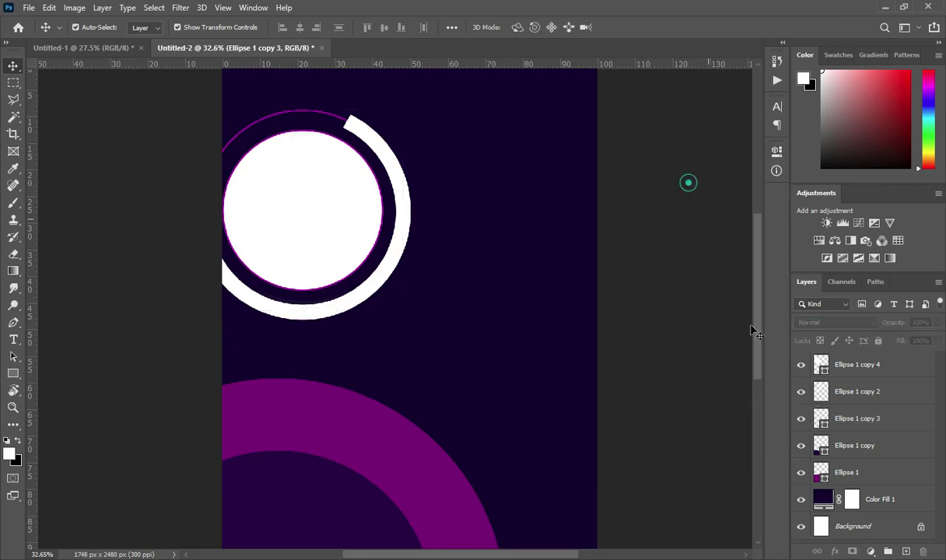
# Duplicate the layers Ellipse 1 copy 4 and Ellipse 1 copy 3 together
pyautogui.click(846, 366)
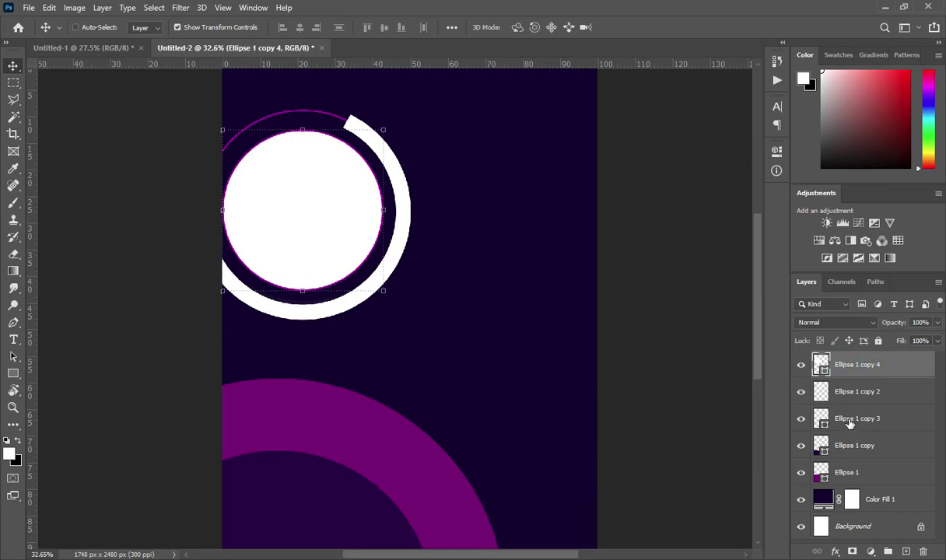
pyautogui.keyDown('ctrl'); pyautogui.click(849, 420); pyautogui.keyUp('ctrl')
pyautogui.hotkey('ctrl', 'j')
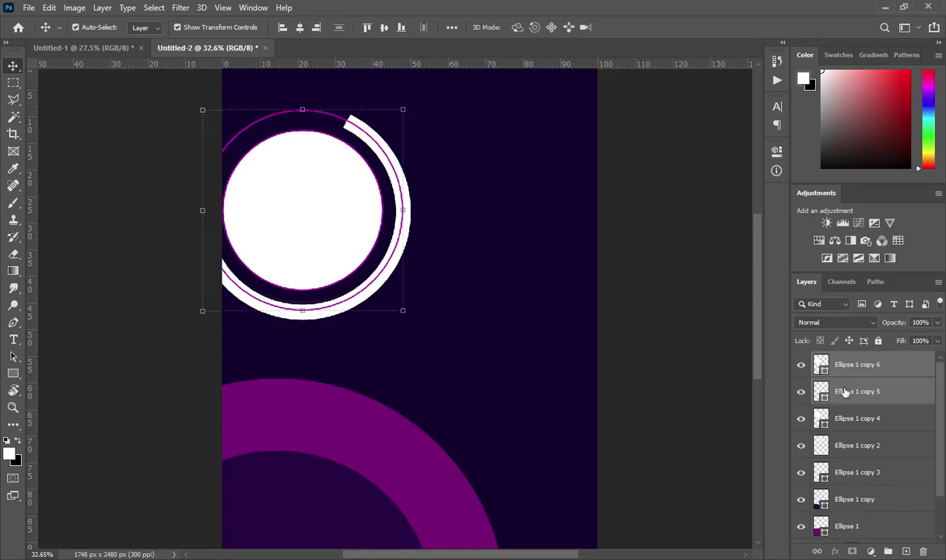
# Scale the duplicated circle and outline to about 84.3% and place them below the large circle, overlapping the ring and purple arc
pyautogui.click(402, 109)
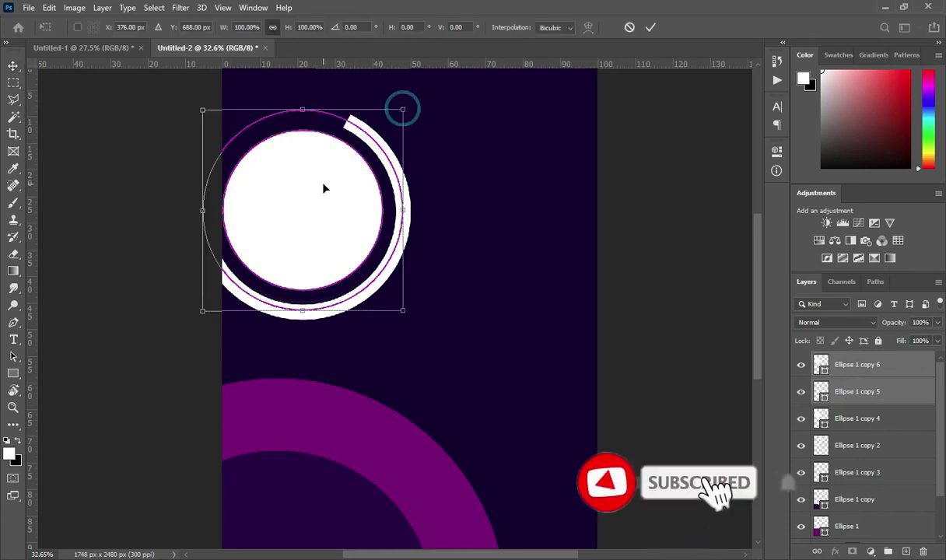
pyautogui.moveTo(302, 311); pyautogui.dragTo(301, 236)
pyautogui.moveTo(302, 186); pyautogui.dragTo(304, 376)
pyautogui.moveTo(320, 426); pyautogui.dragTo(319, 443)
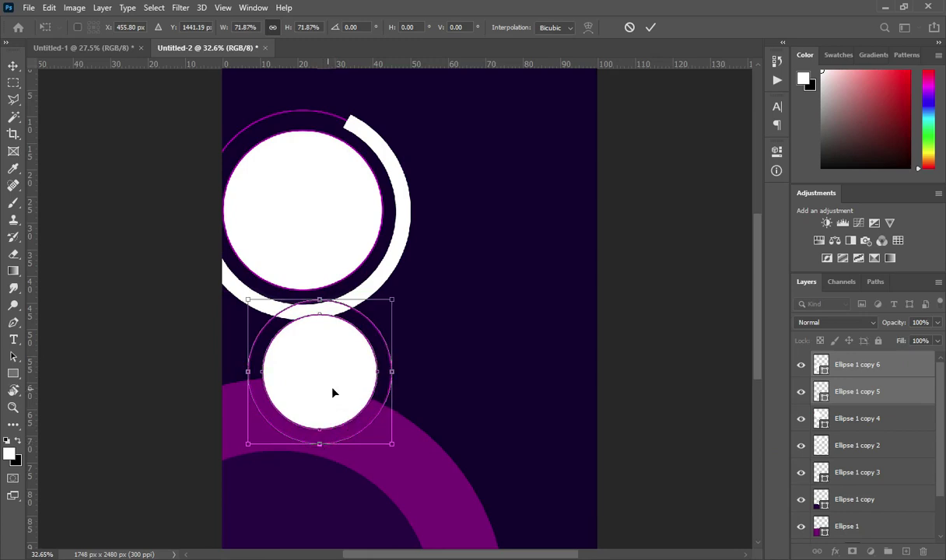
pyautogui.moveTo(333, 393); pyautogui.dragTo(339, 393)
pyautogui.moveTo(397, 299); pyautogui.dragTo(424, 274)
pyautogui.scroll(-1, 337, 257)
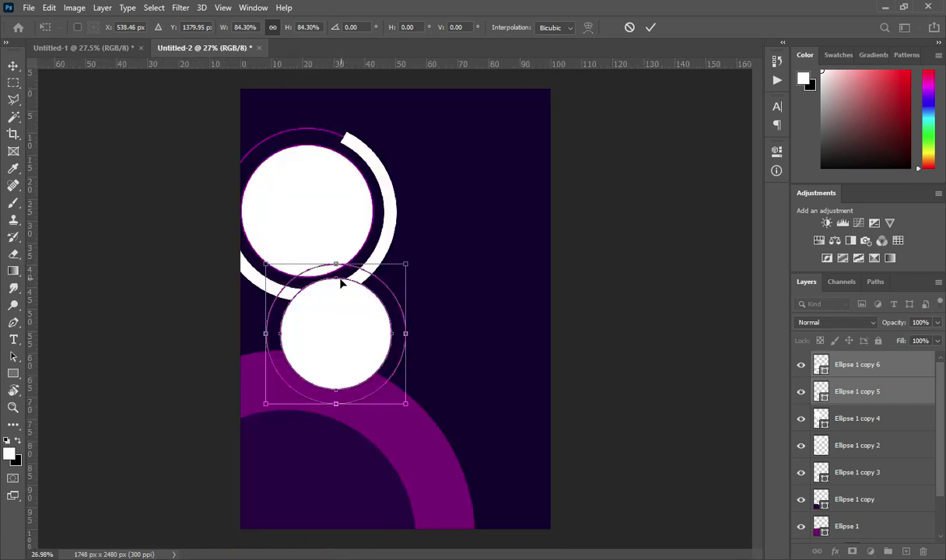
pyautogui.click(652, 28)
pyautogui.scroll(1, 556, 365)
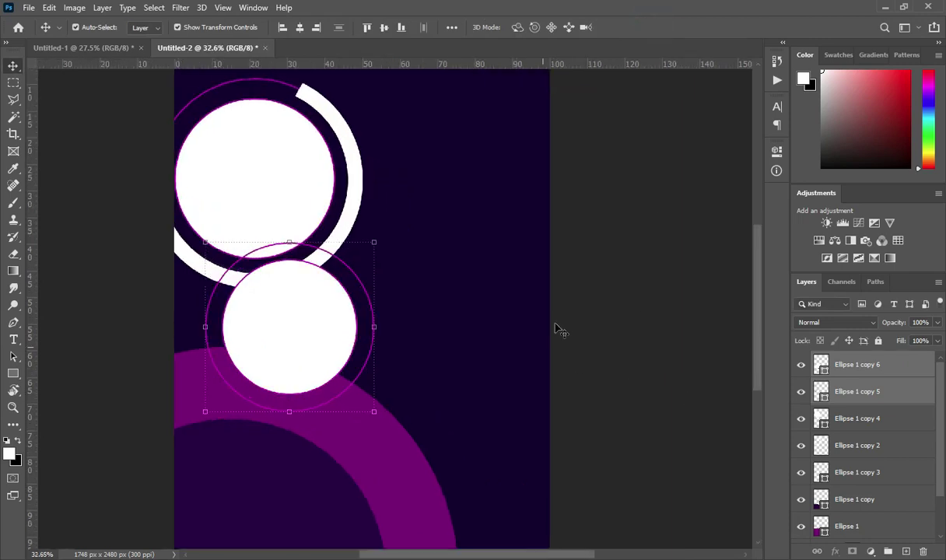
# Duplicate the lower white circle, scale the copy to about 23.7% and place it on the lower-left part of the magenta outline
pyautogui.click(298, 300)
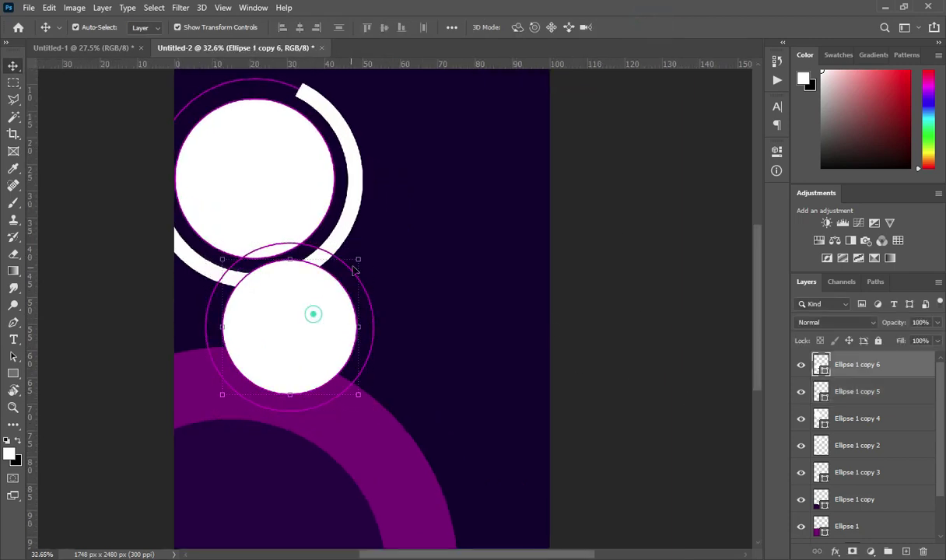
pyautogui.moveTo(864, 375); pyautogui.dragTo(905, 550)
pyautogui.moveTo(363, 254); pyautogui.dragTo(259, 358)
pyautogui.scroll(3, 206, 393)
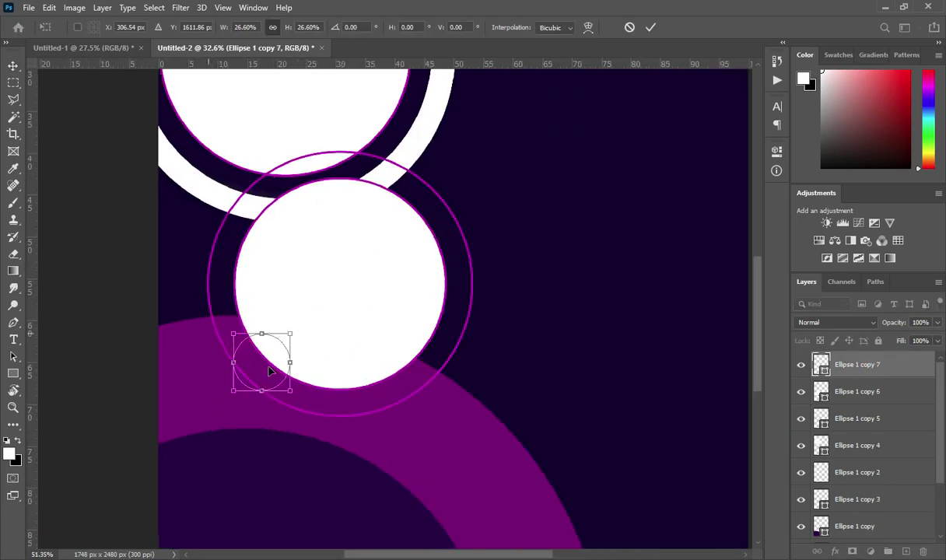
pyautogui.moveTo(292, 333); pyautogui.dragTo(285, 339)
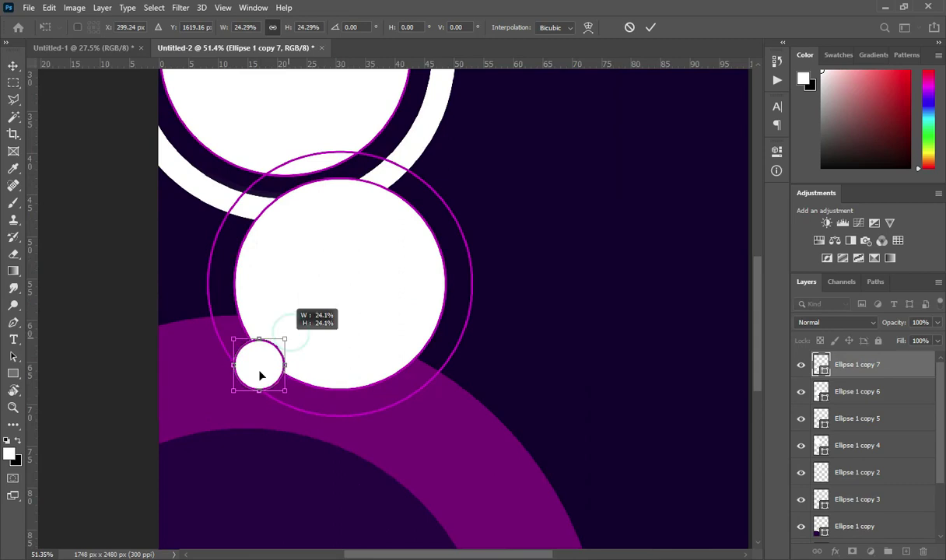
pyautogui.moveTo(260, 373); pyautogui.dragTo(227, 375)
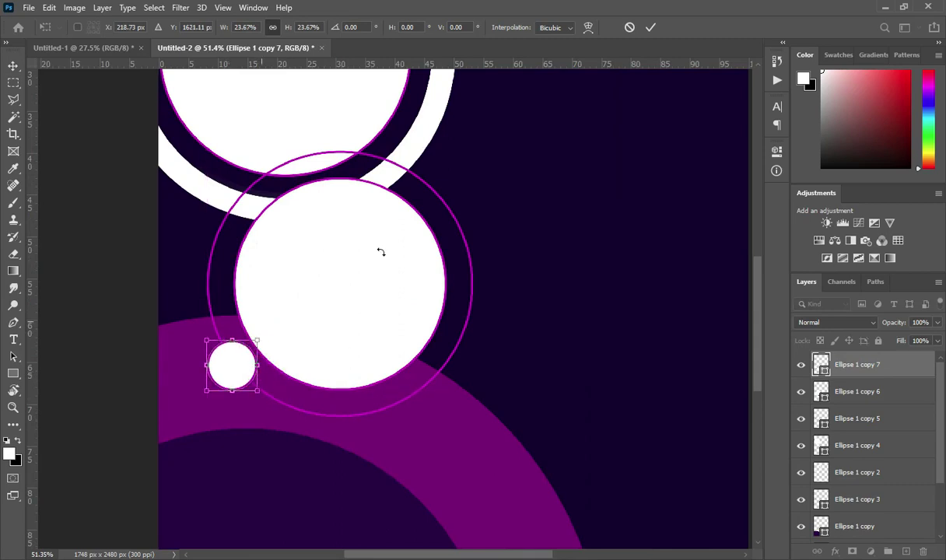
pyautogui.click(651, 27)
# Remove the small circle's stroke and fill it with the recently used bright magenta
pyautogui.click(777, 151)
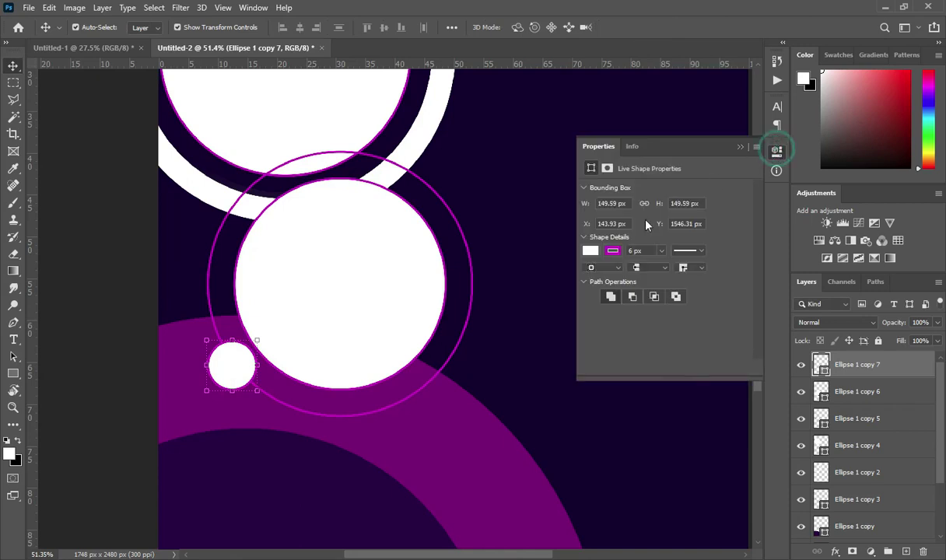
pyautogui.click(613, 251)
pyautogui.click(598, 275)
pyautogui.click(591, 252)
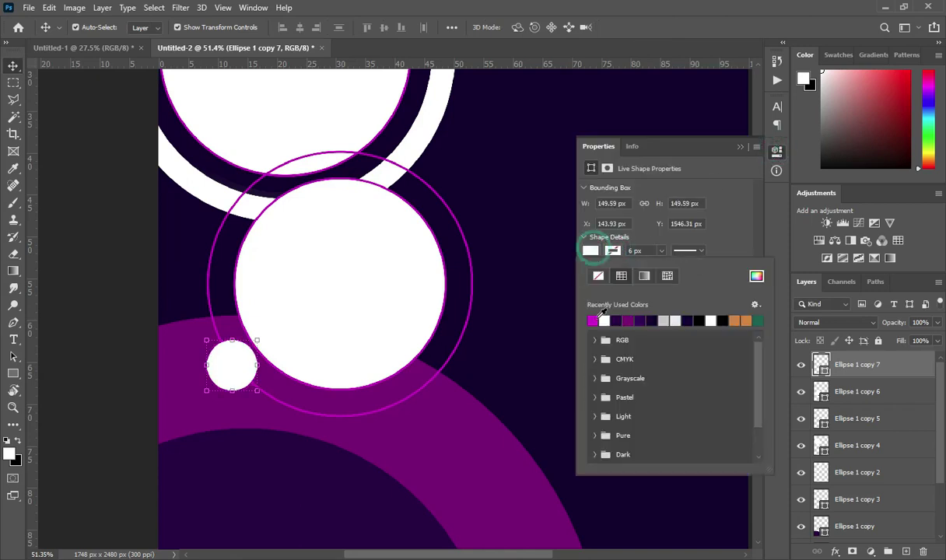
pyautogui.click(593, 321)
pyautogui.click(728, 218)
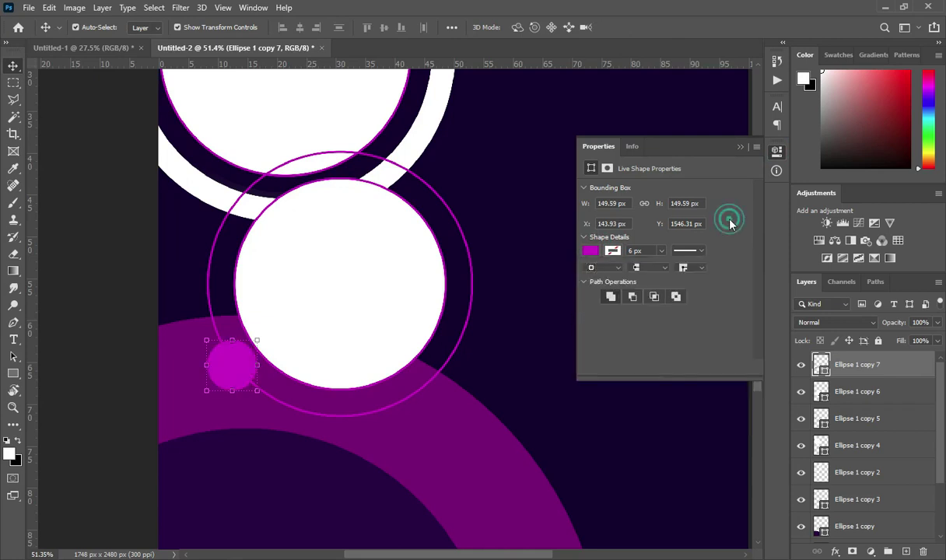
pyautogui.click(740, 146)
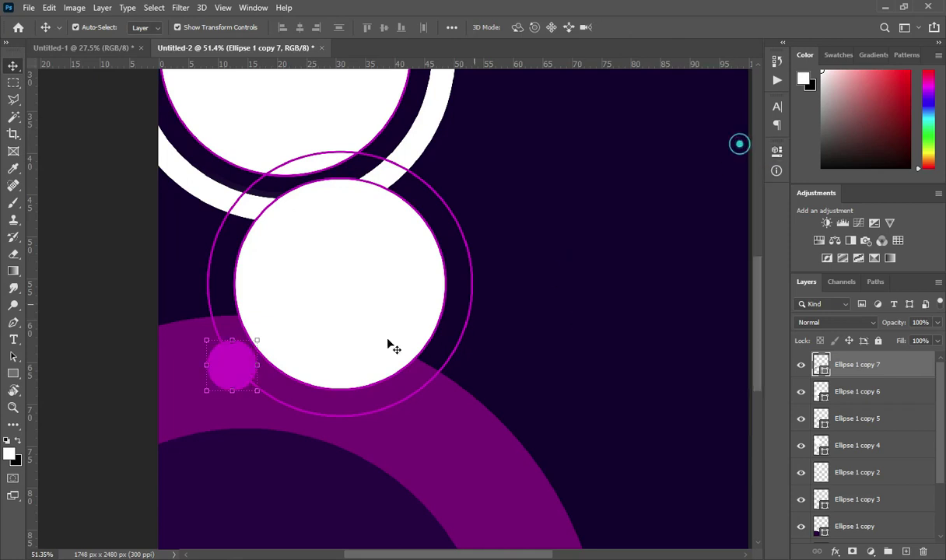
# Scale the small magenta circle down to about 90.2%, apply the transform and deselect all layers
pyautogui.click(255, 340)
pyautogui.moveTo(256, 340); pyautogui.dragTo(240, 360)
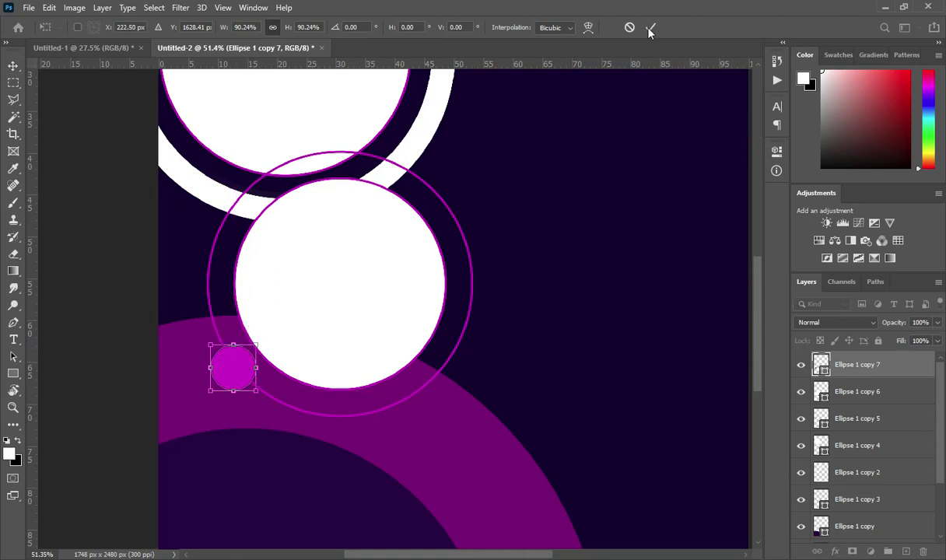
pyautogui.click(631, 178)
pyautogui.scroll(-3, 553, 160)
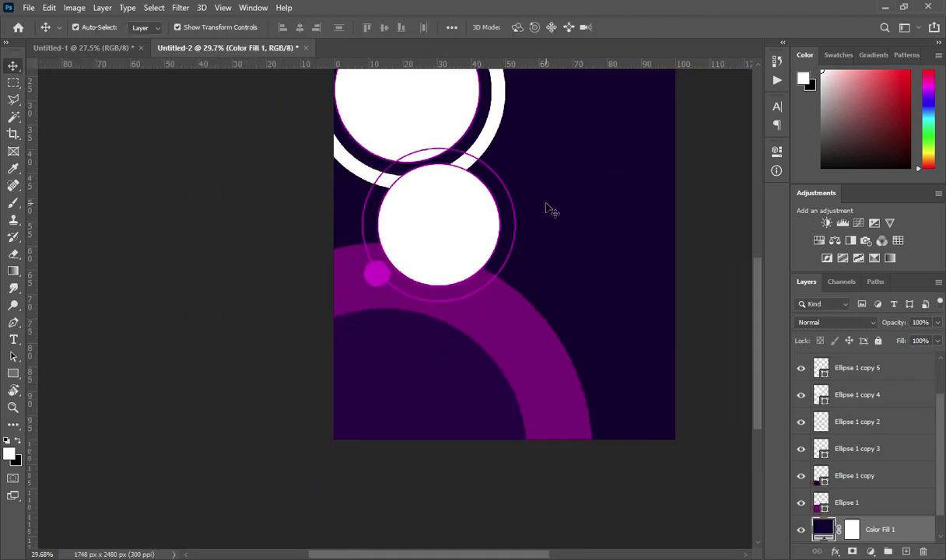
pyautogui.scroll(-1, 549, 209)
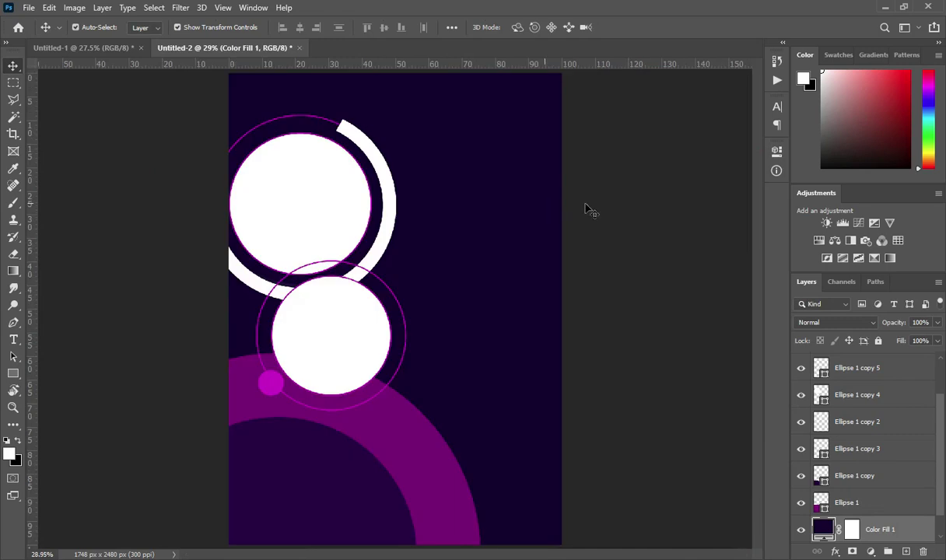
pyautogui.click(645, 226)
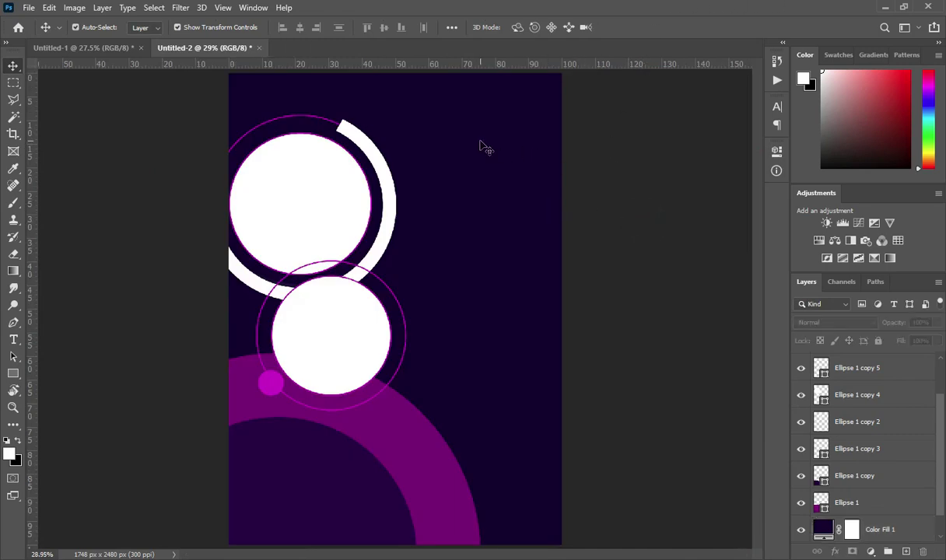
pyautogui.scroll(-1, 458, 164)
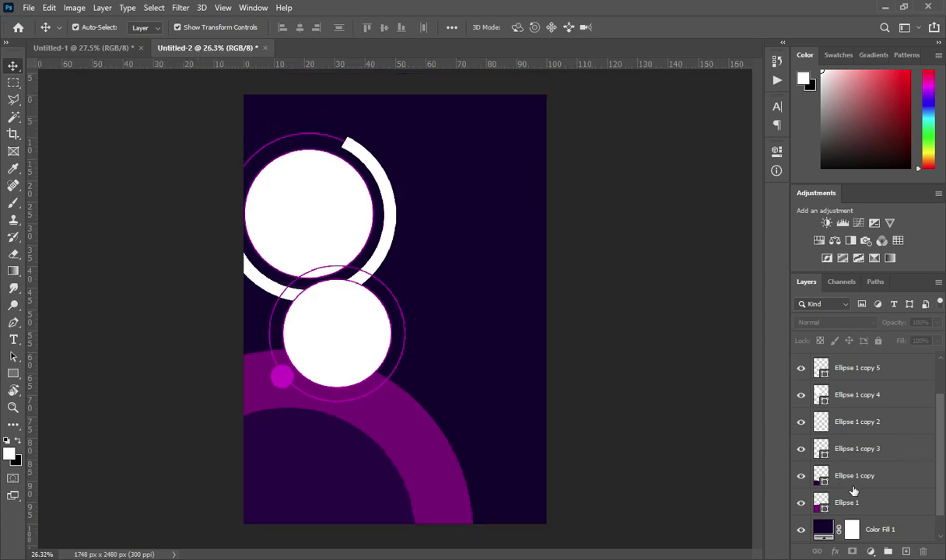
# Enlarge the upper white circle, its magenta outline and the white partial ring together slightly and apply the transform
pyautogui.click(852, 453)
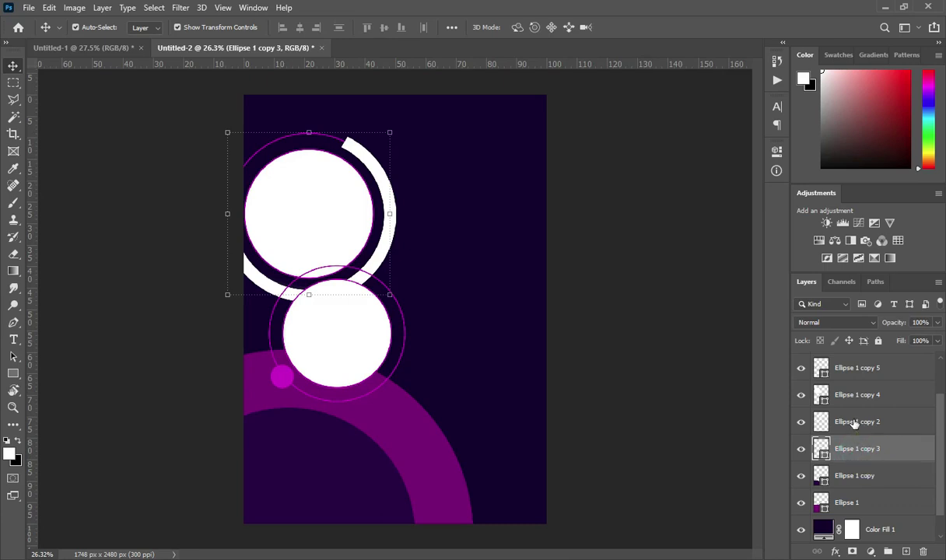
pyautogui.keyDown('shift'); pyautogui.click(854, 422); pyautogui.keyUp('shift')
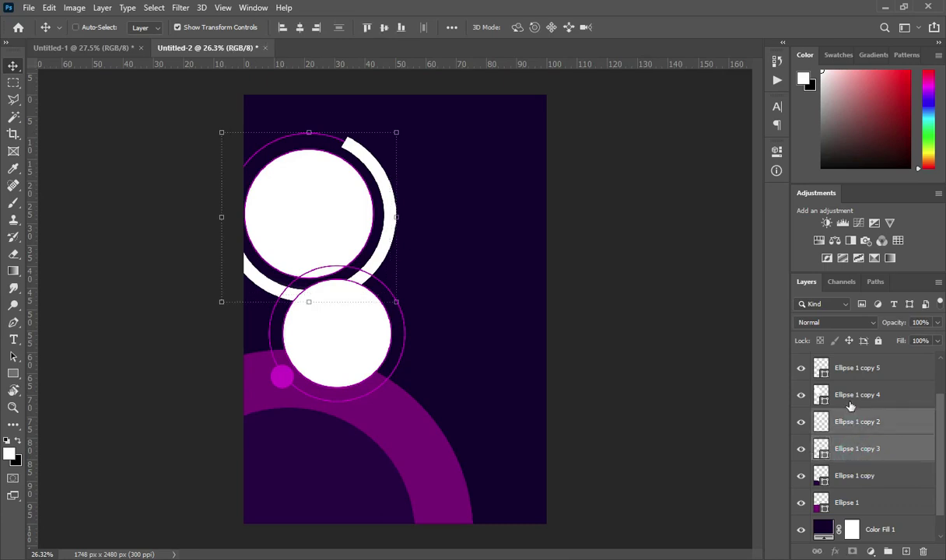
pyautogui.keyDown('shift'); pyautogui.click(858, 396); pyautogui.keyUp('shift')
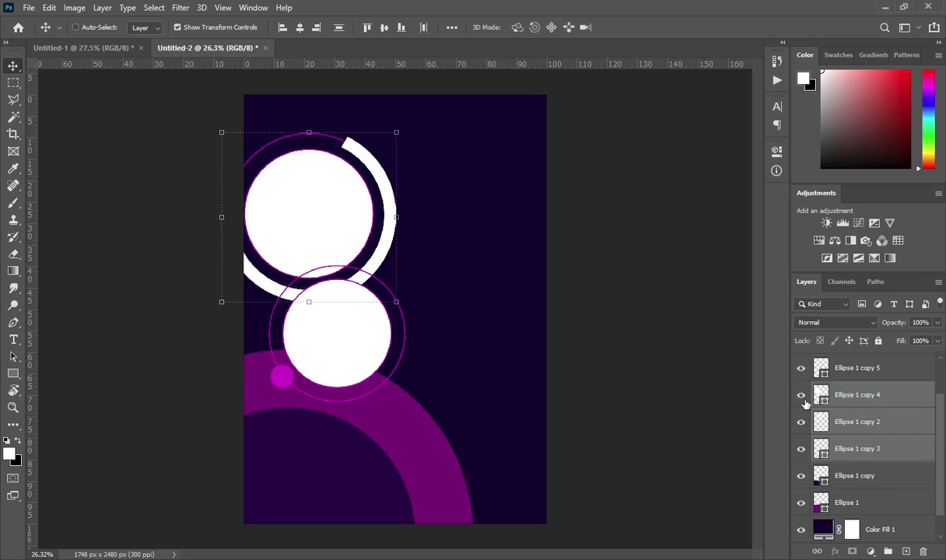
pyautogui.moveTo(308, 127); pyautogui.dragTo(309, 122)
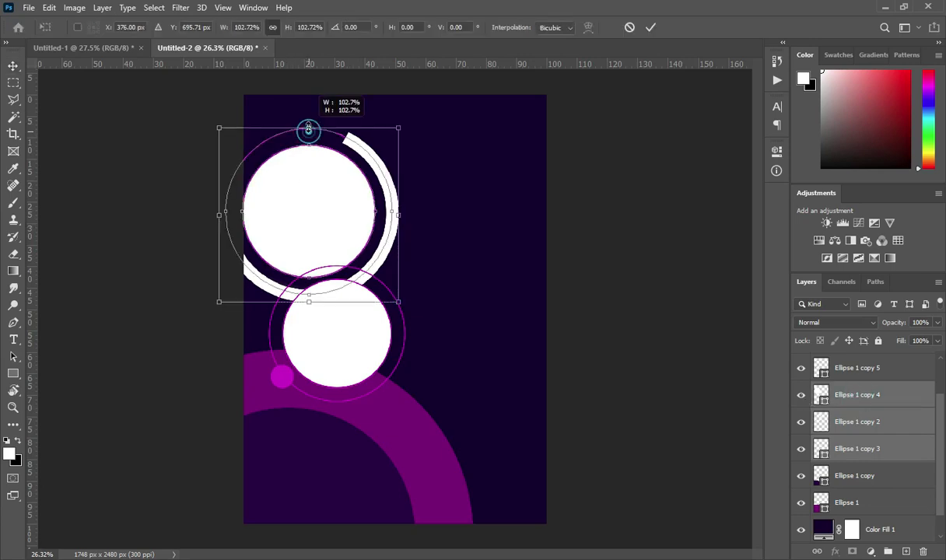
pyautogui.moveTo(398, 302); pyautogui.dragTo(402, 306)
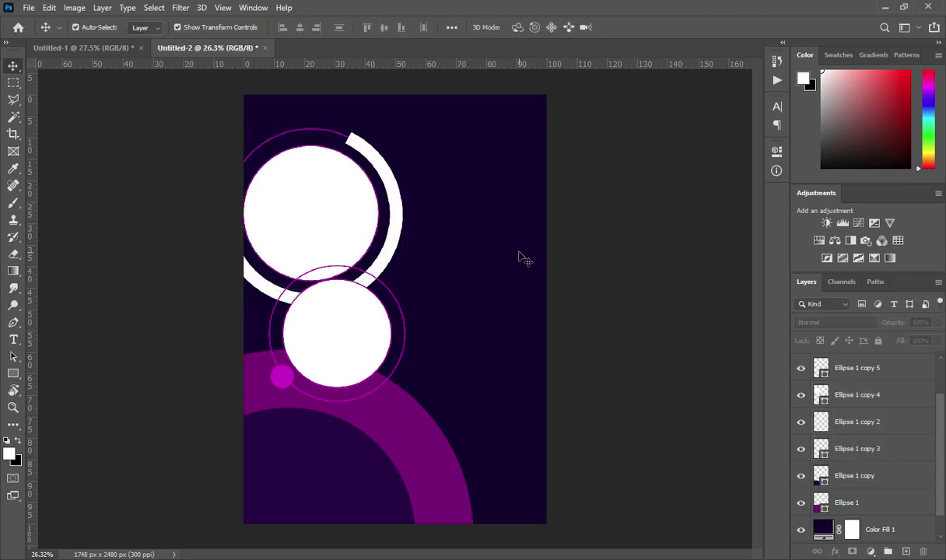
# Group all layers from the topmost ellipse copy down to Color Fill 1, leaving the Background layer out, and deselect
pyautogui.hotkey('ctrl', '-')
pyautogui.click(872, 368)
pyautogui.hotkey('ctrl', 'j')
pyautogui.hotkey('ctrl', 'j')
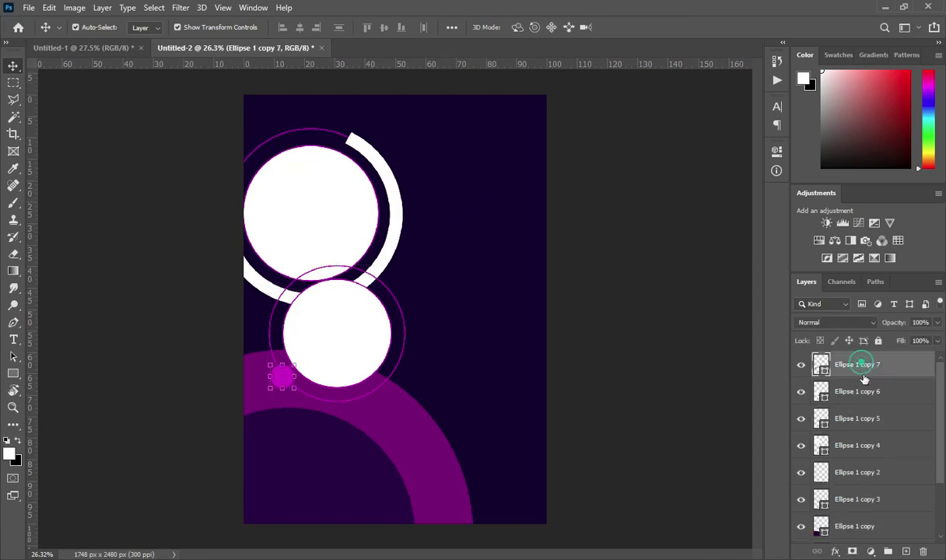
pyautogui.scroll(-3, 872, 475)
pyautogui.keyDown('shift'); pyautogui.click(893, 502); pyautogui.keyUp('shift')
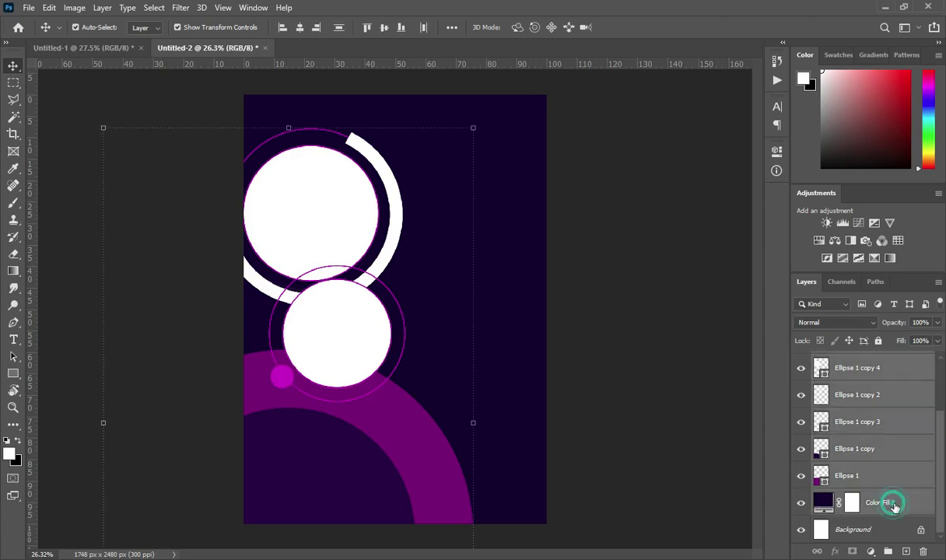
pyautogui.click(888, 551)
pyautogui.click(580, 274)
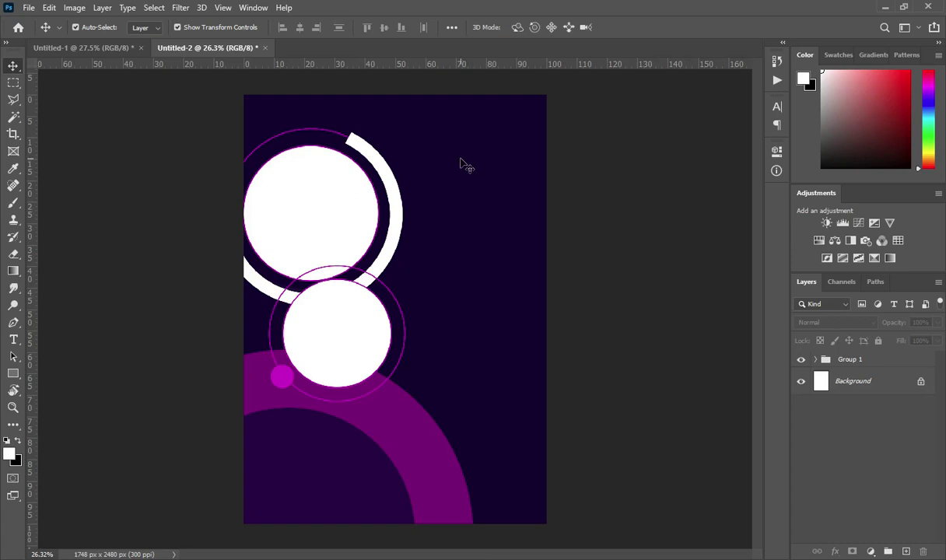
# Copy the Space Tech logo block with its purple rectangle from Untitled-1 into Untitled-2 and place it near the page's upper-right corner
pyautogui.hotkey('ctrl', '+')
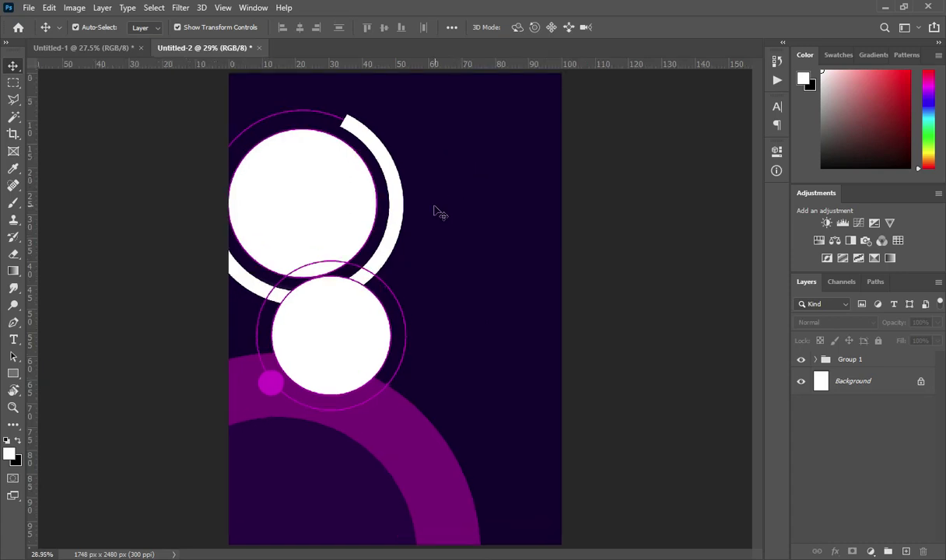
pyautogui.hotkey('ctrl', '-')
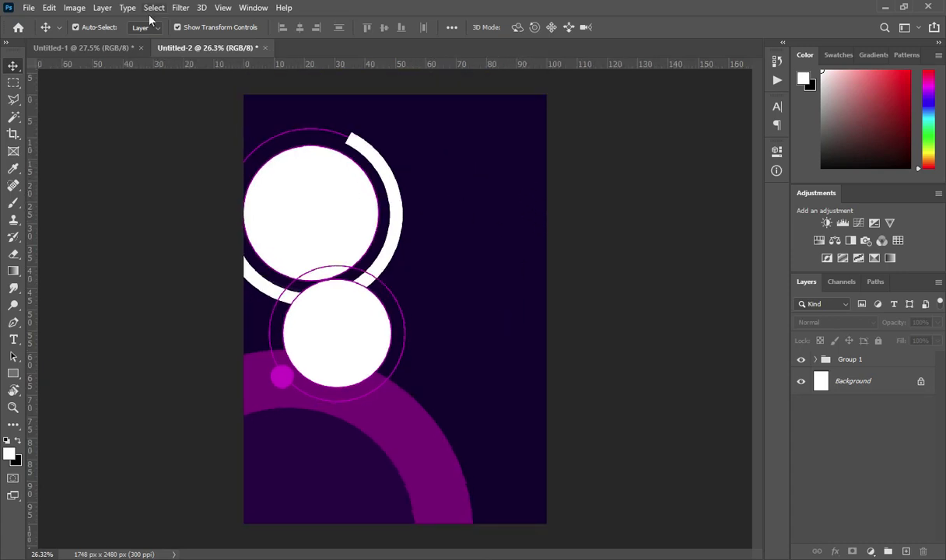
pyautogui.click(104, 48)
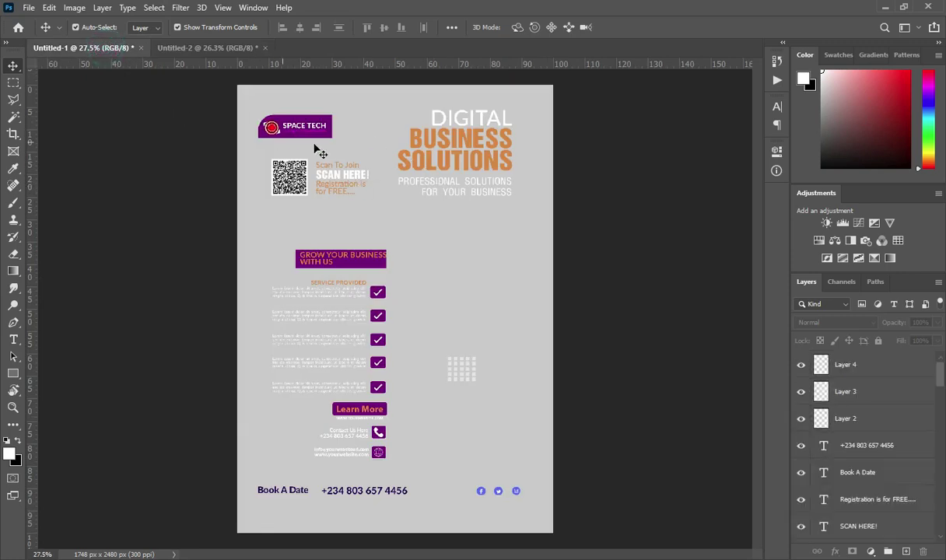
pyautogui.moveTo(339, 137); pyautogui.dragTo(246, 97)
pyautogui.moveTo(309, 133); pyautogui.dragTo(337, 138)
pyautogui.moveTo(468, 138); pyautogui.dragTo(473, 133)
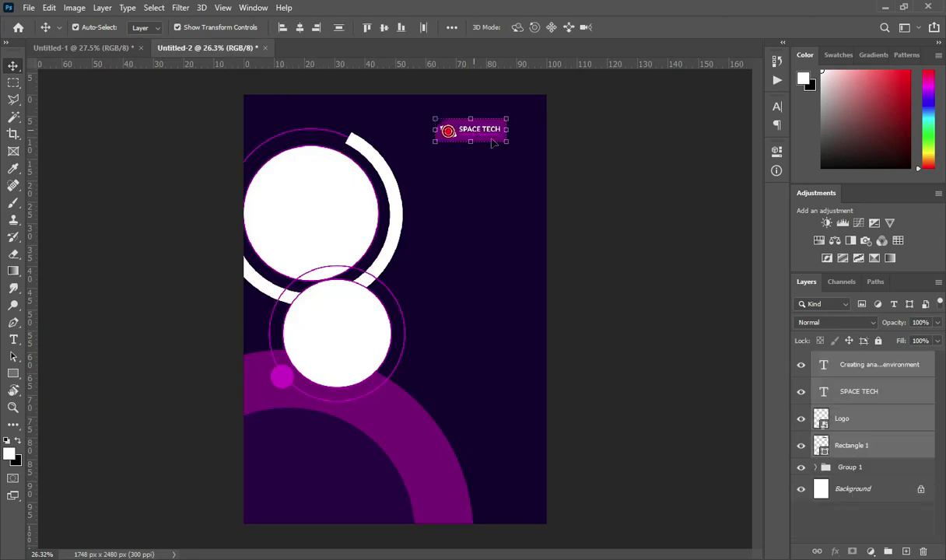
pyautogui.scroll(2, 524, 119)
pyautogui.moveTo(465, 109); pyautogui.dragTo(482, 116)
pyautogui.scroll(-1, 622, 161)
# Add a vertical guide at about 93% of the page width and snap the logo block's right edge to it
pyautogui.moveTo(31, 109); pyautogui.dragTo(549, 138)
pyautogui.scroll(-5, 549, 138)
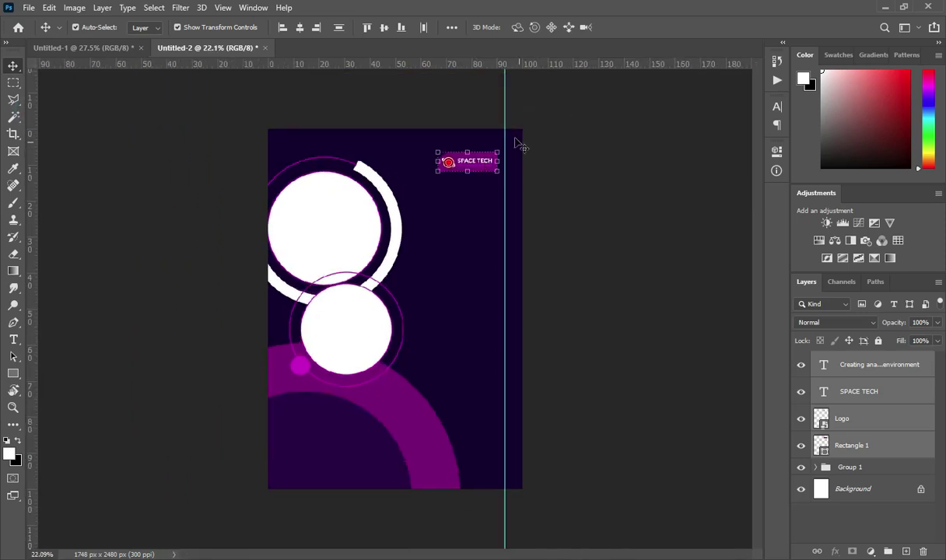
pyautogui.scroll(4, 482, 136)
pyautogui.moveTo(481, 103); pyautogui.dragTo(491, 104)
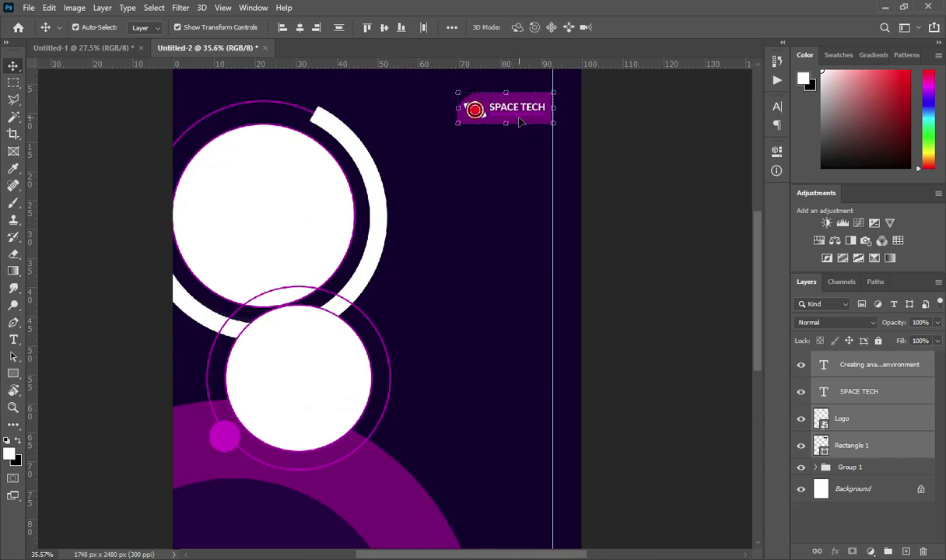
# Move the logo block closer to the page's upper edge, keeping its right side on the guide, and deselect it
pyautogui.scroll(-2, 485, 137)
pyautogui.scroll(-2, 607, 151)
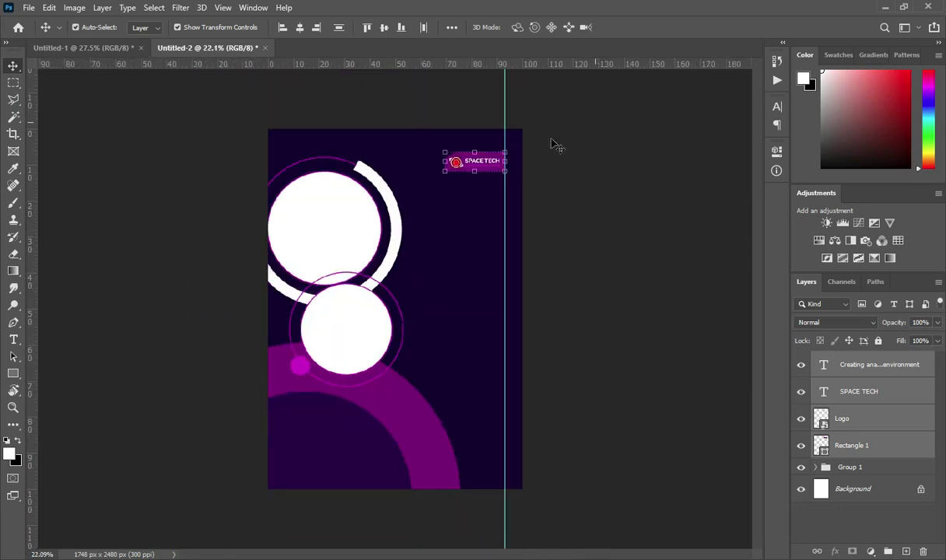
pyautogui.scroll(5, 591, 148)
pyautogui.scroll(-1, 643, 164)
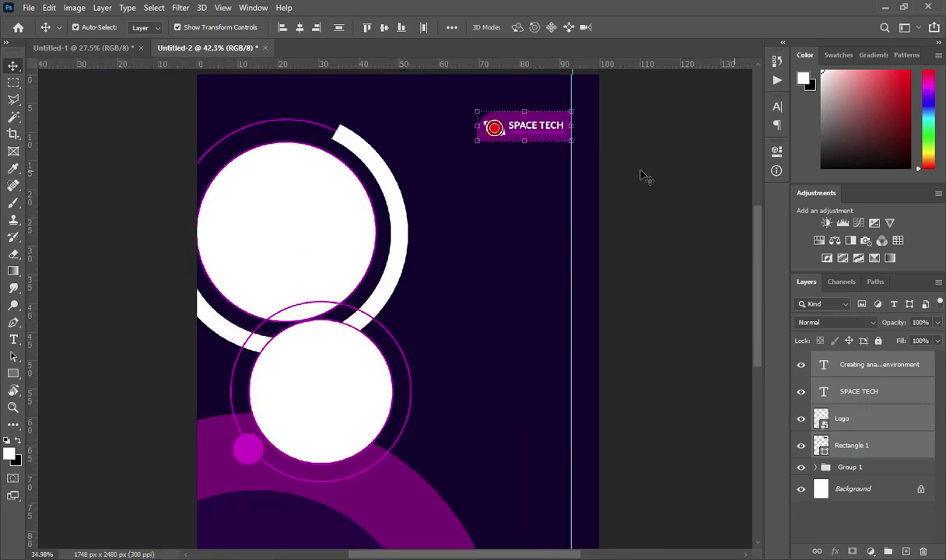
pyautogui.moveTo(648, 143); pyautogui.dragTo(642, 140)
pyautogui.scroll(-1, 630, 137)
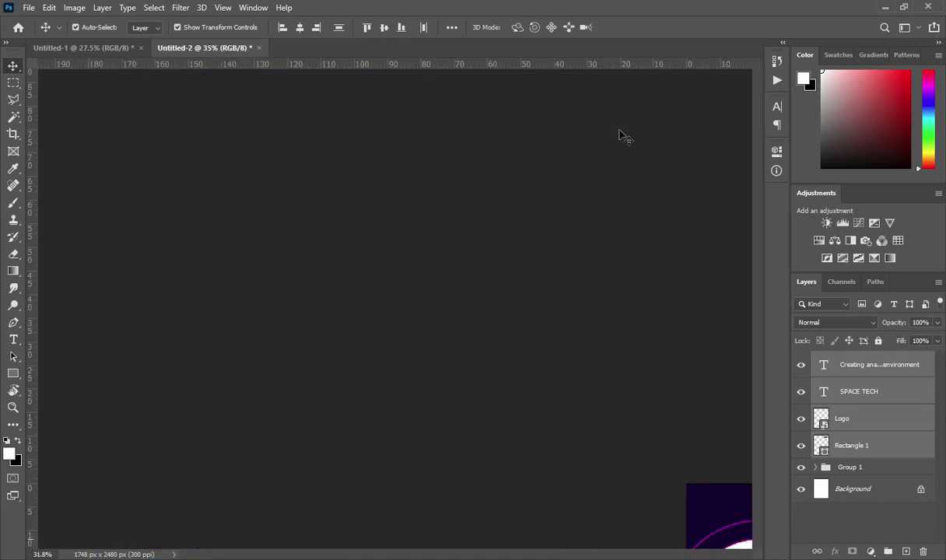
pyautogui.moveTo(511, 103); pyautogui.dragTo(515, 96)
pyautogui.scroll(-1, 514, 101)
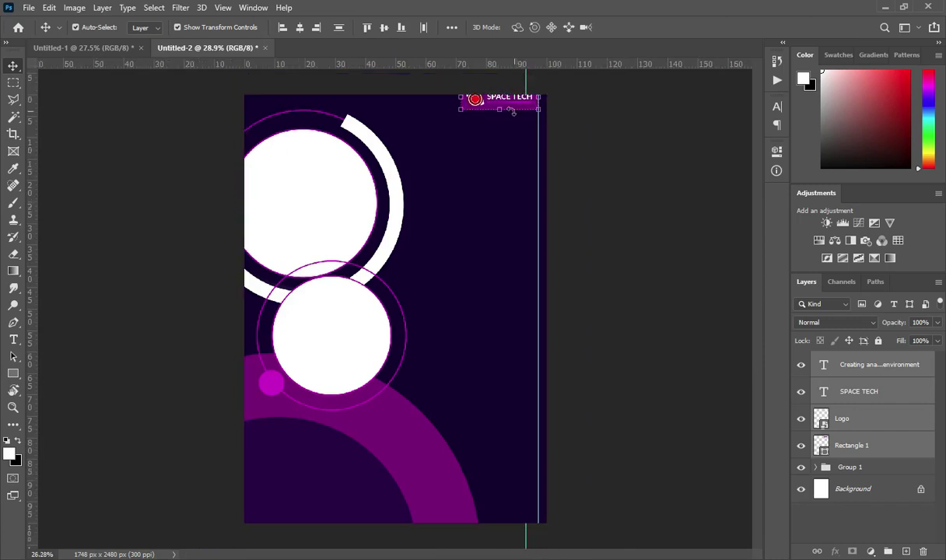
pyautogui.hotkey('shift', 'Down')
pyautogui.hotkey('shift', 'Down')
pyautogui.hotkey('shift', 'Down')
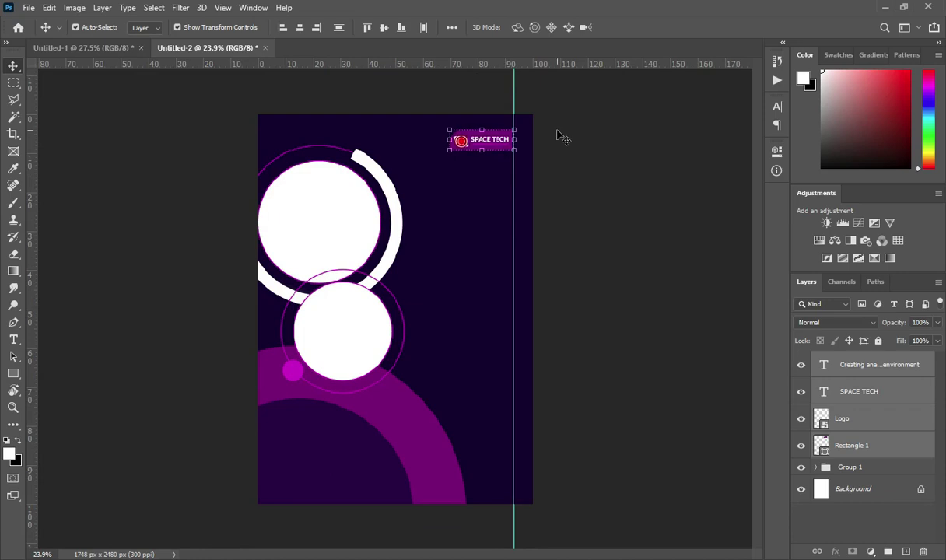
pyautogui.scroll(1, 575, 134)
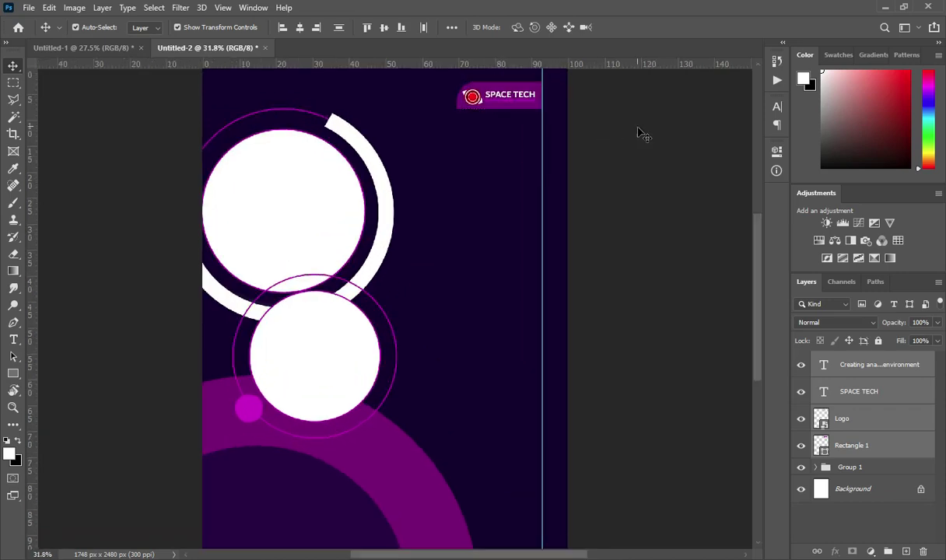
pyautogui.scroll(1, 614, 112)
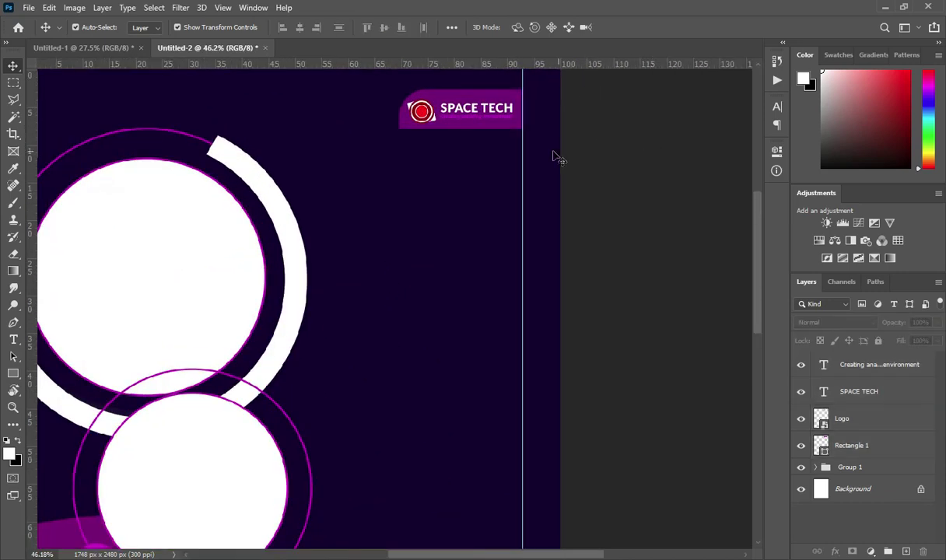
# Copy the Digital Business Solutions headline and tagline from Untitled-1 into Untitled-2, placing them below the logo with right edges on the guide
pyautogui.click(113, 48)
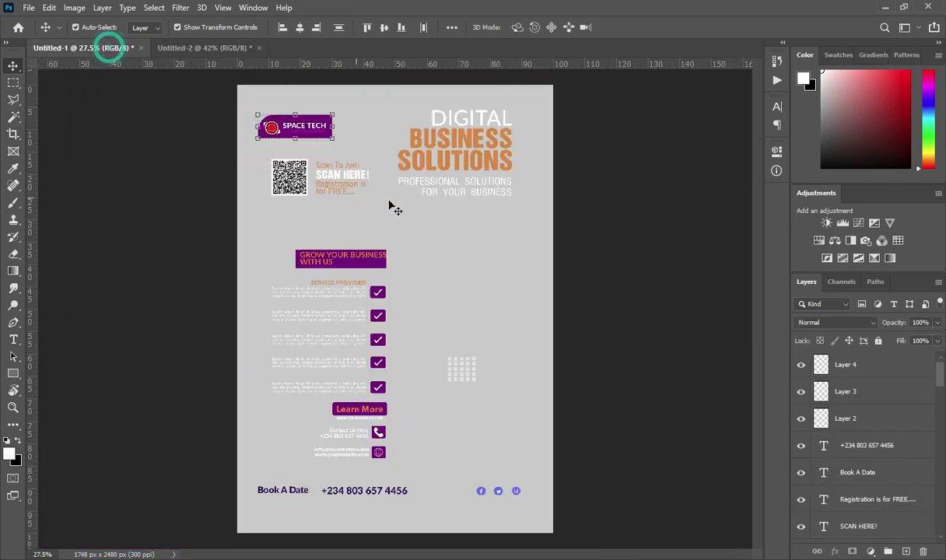
pyautogui.moveTo(622, 107); pyautogui.dragTo(429, 204)
pyautogui.moveTo(433, 143); pyautogui.dragTo(266, 105)
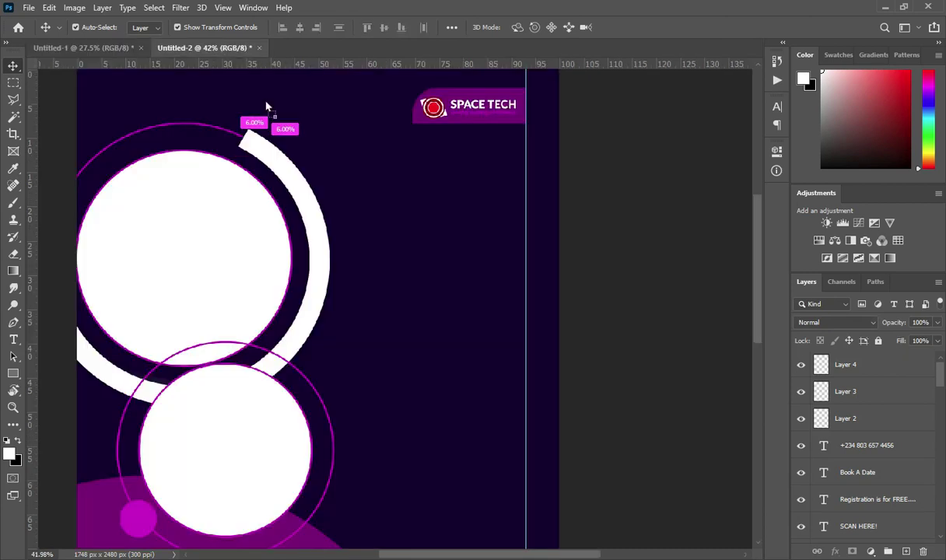
pyautogui.moveTo(474, 215); pyautogui.dragTo(452, 212)
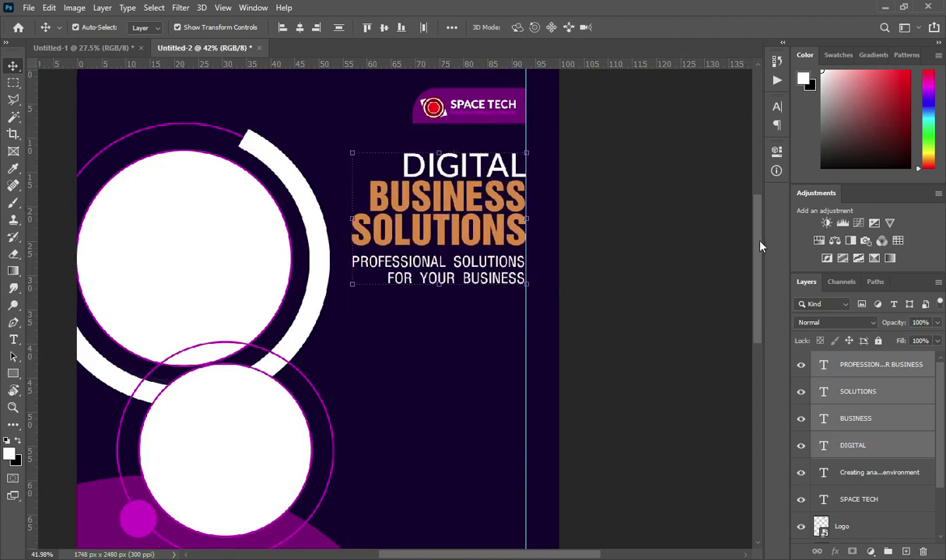
# Copy the Grow Your Business, services and contact block from Untitled-1 into Untitled-2, placing it below the tagline with its right edge on the guide
pyautogui.scroll(-3, 761, 246)
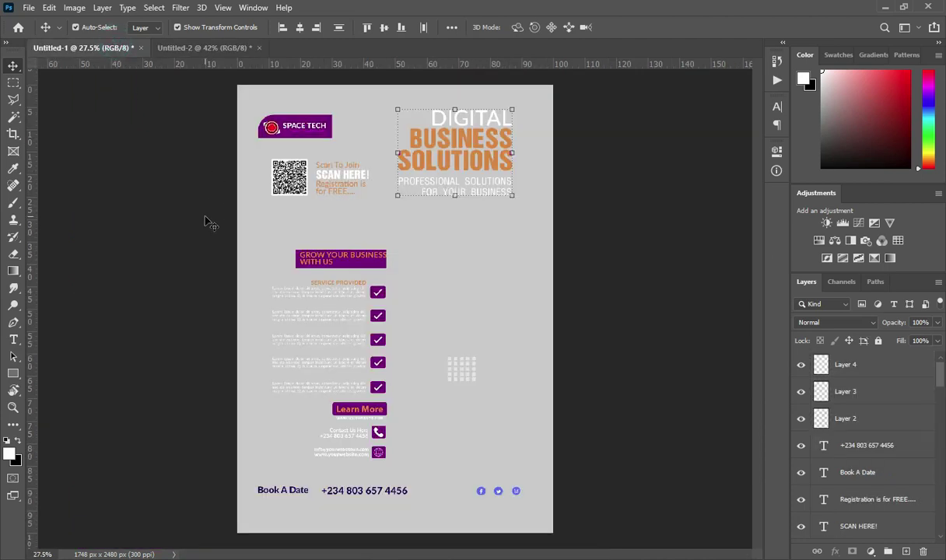
pyautogui.moveTo(195, 222); pyautogui.dragTo(388, 462)
pyautogui.moveTo(347, 260); pyautogui.dragTo(201, 48)
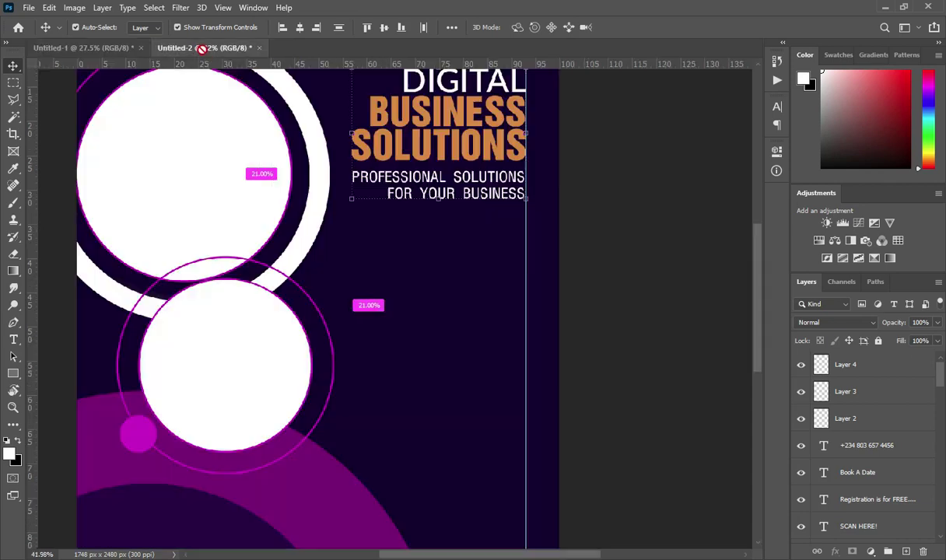
pyautogui.moveTo(434, 372); pyautogui.dragTo(434, 372)
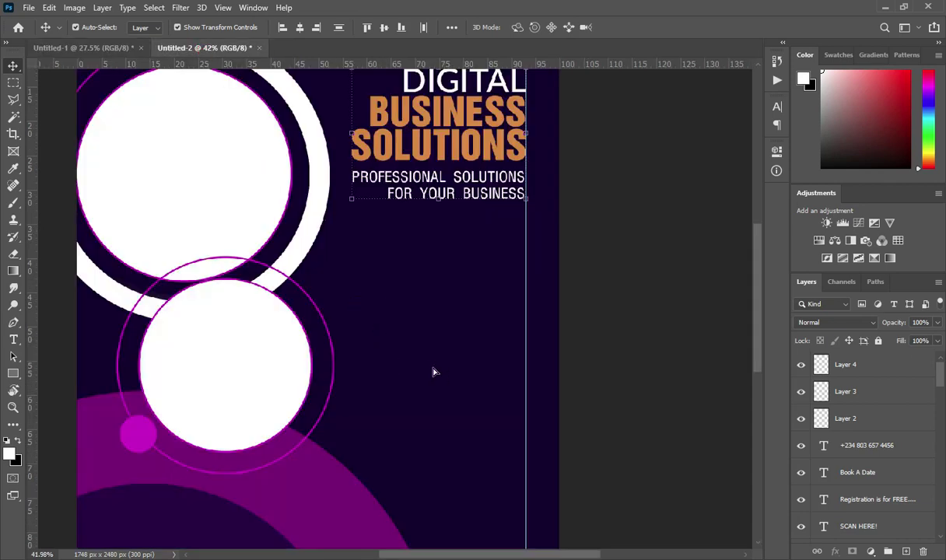
pyautogui.scroll(-2, 570, 254)
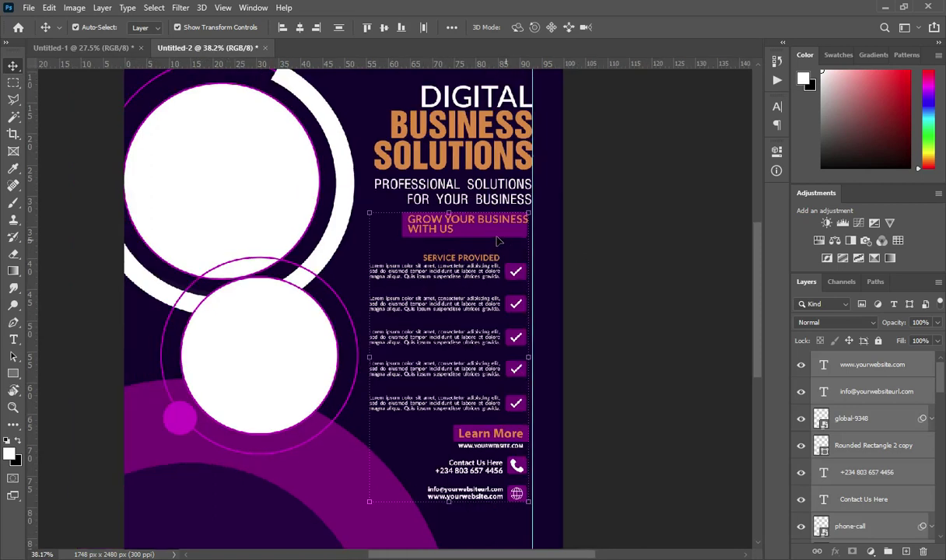
pyautogui.moveTo(498, 238); pyautogui.dragTo(500, 256)
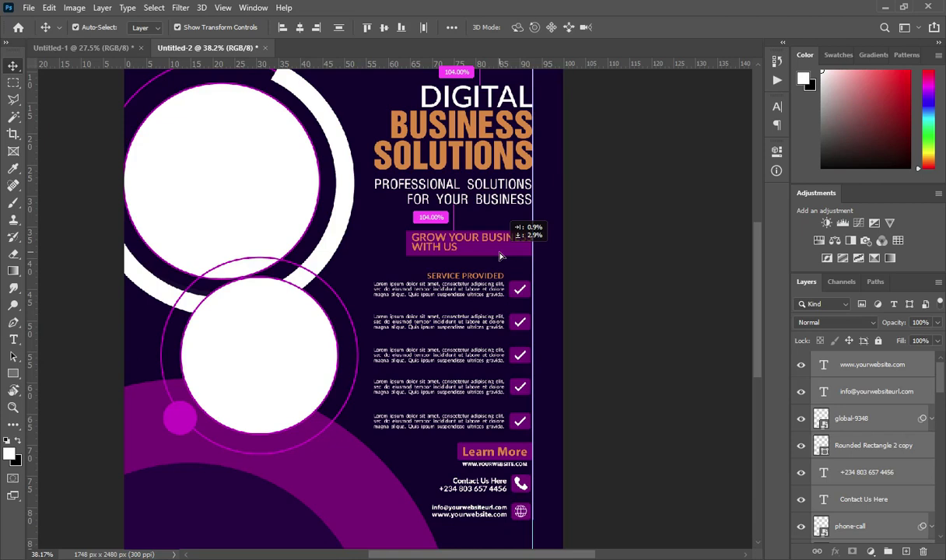
pyautogui.moveTo(500, 256); pyautogui.dragTo(498, 255)
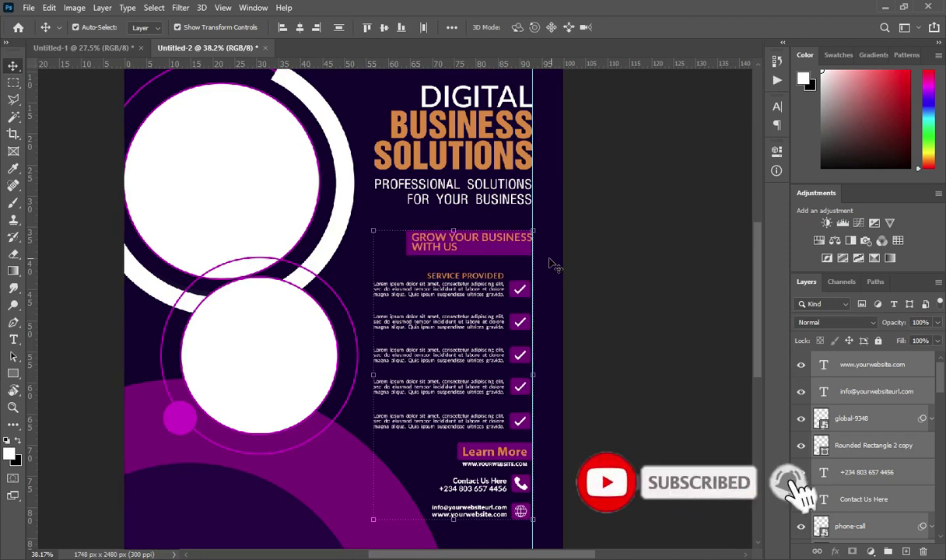
# Group the website, e-mail, global-9348 icon and Rounded Rectangle 2 copy layers together
pyautogui.moveTo(760, 263); pyautogui.dragTo(758, 335)
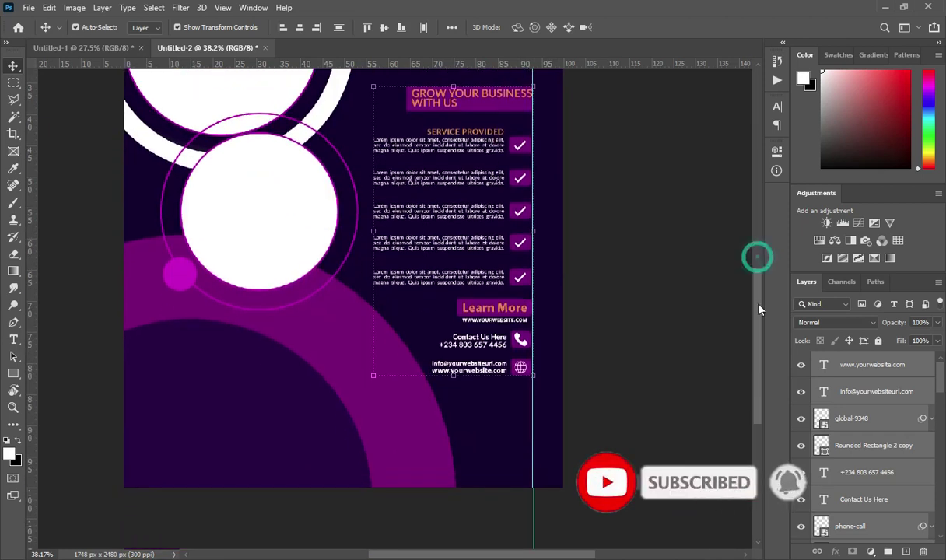
pyautogui.click(704, 323)
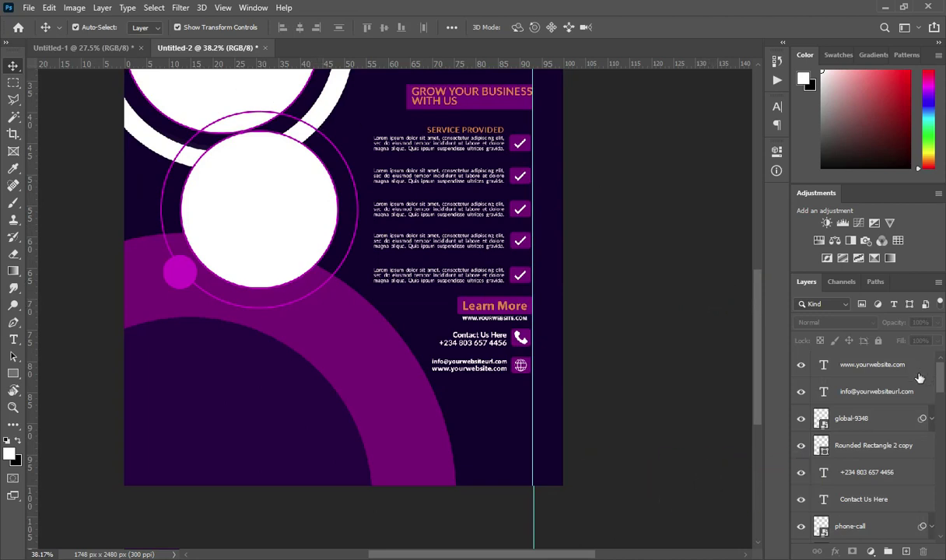
pyautogui.scroll(-1, 937, 382)
pyautogui.scroll(1, 939, 374)
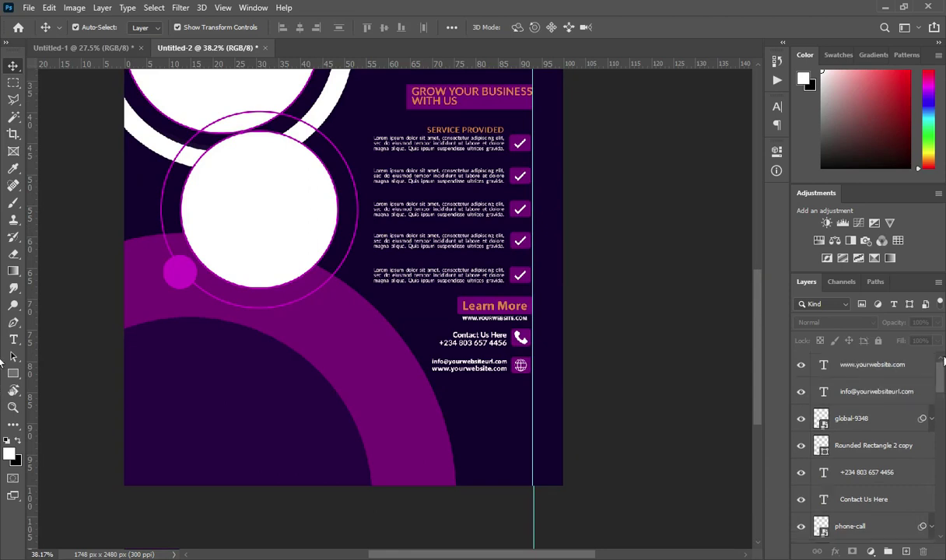
pyautogui.click(890, 374)
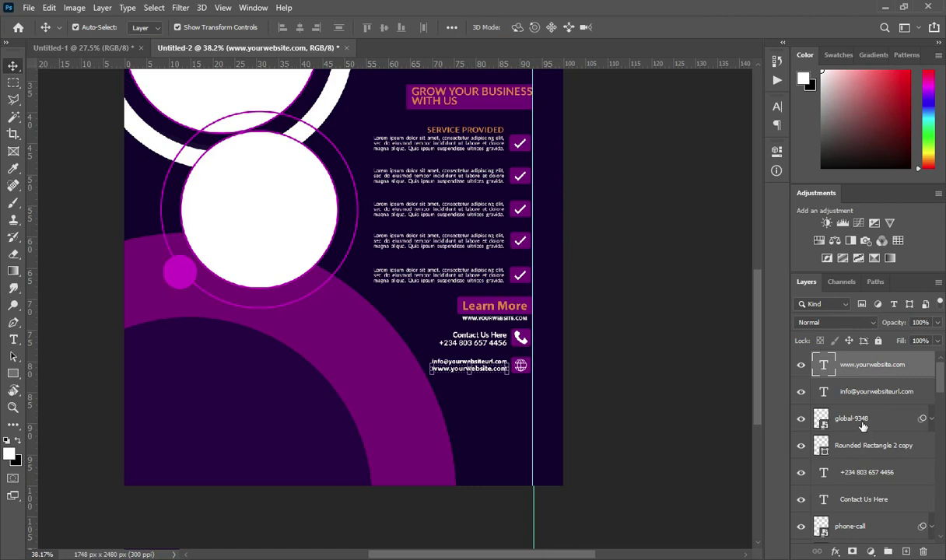
pyautogui.keyDown('shift'); pyautogui.click(860, 403); pyautogui.keyUp('shift')
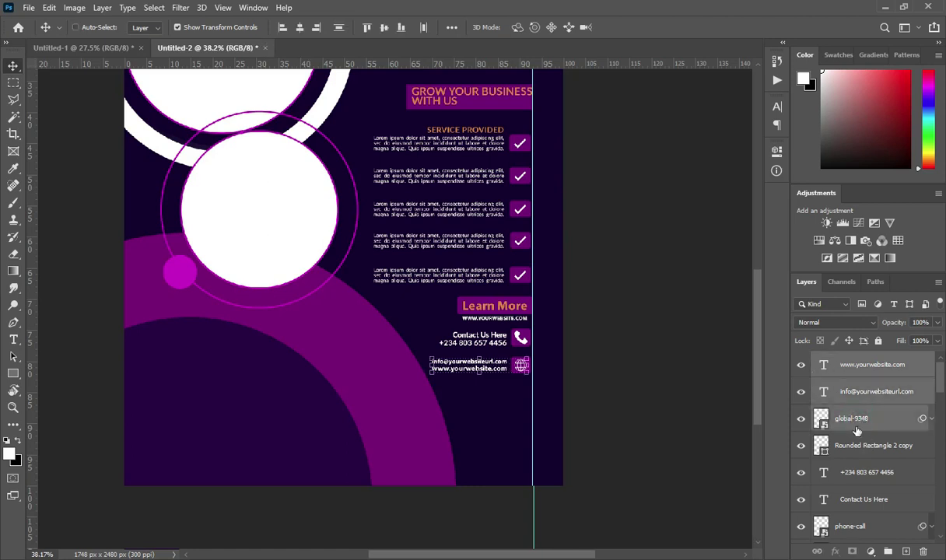
pyautogui.keyDown('shift'); pyautogui.click(815, 438); pyautogui.keyUp('shift')
pyautogui.click(887, 550)
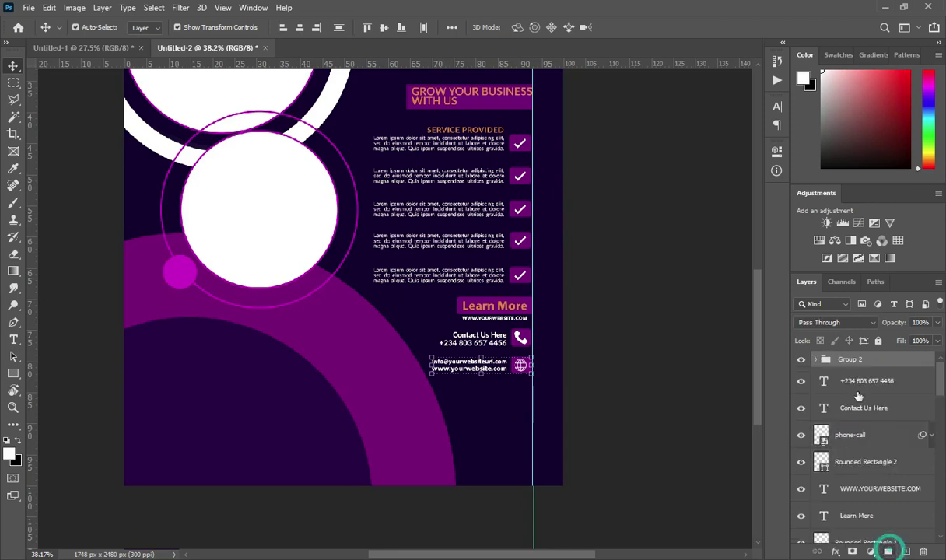
# Group the phone contact text, phone-call icon and Rounded Rectangle 2, and separately group the Learn More text, its website line and Rounded Rectangle 1
pyautogui.click(858, 385)
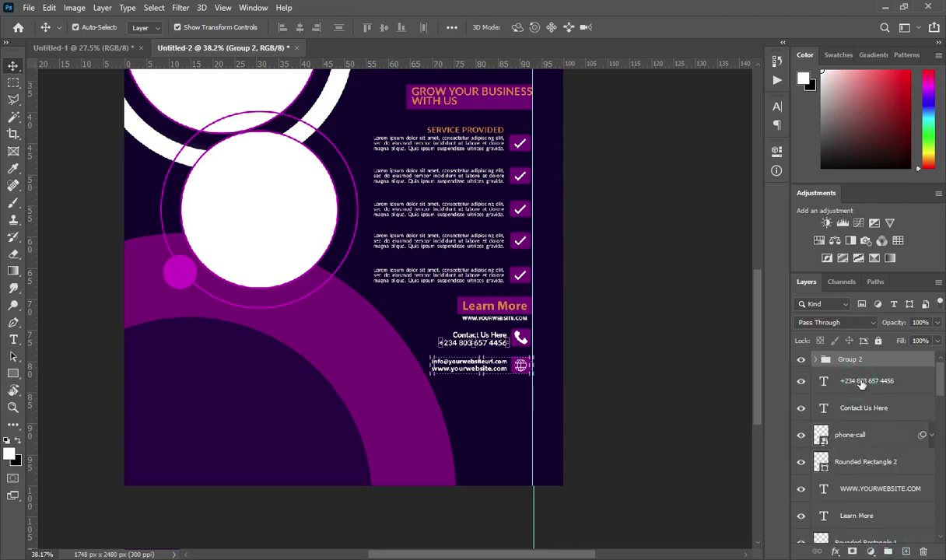
pyautogui.keyDown('shift'); pyautogui.click(858, 464); pyautogui.keyUp('shift')
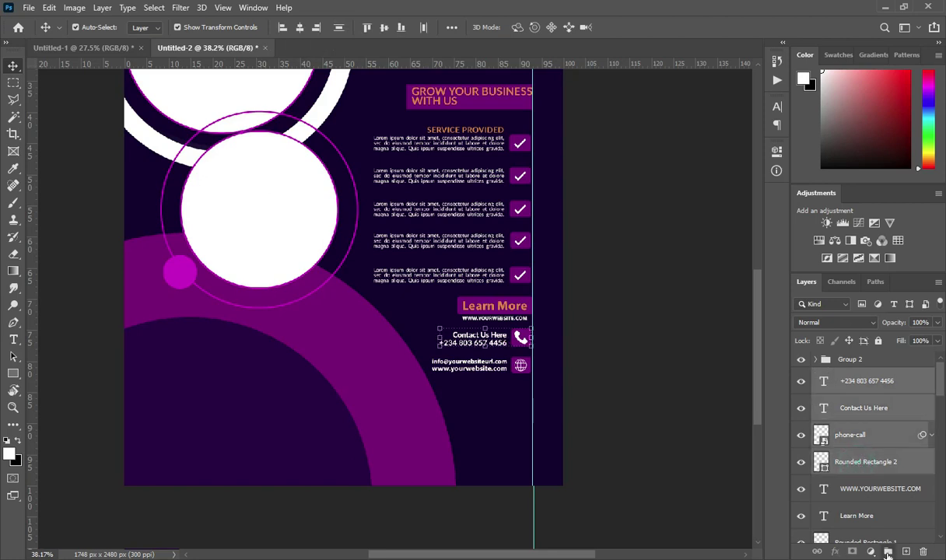
pyautogui.click(888, 553)
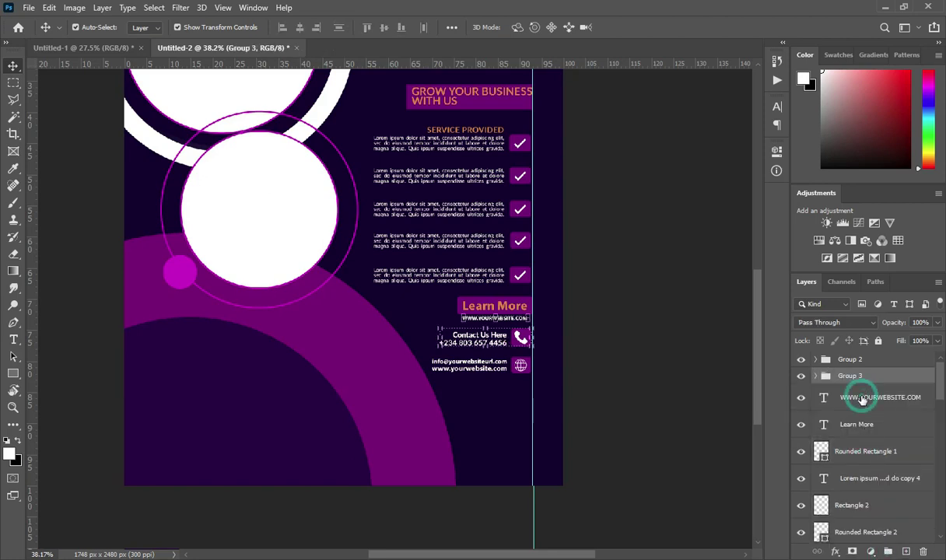
pyautogui.click(862, 397)
pyautogui.keyDown('shift'); pyautogui.click(864, 457); pyautogui.keyUp('shift')
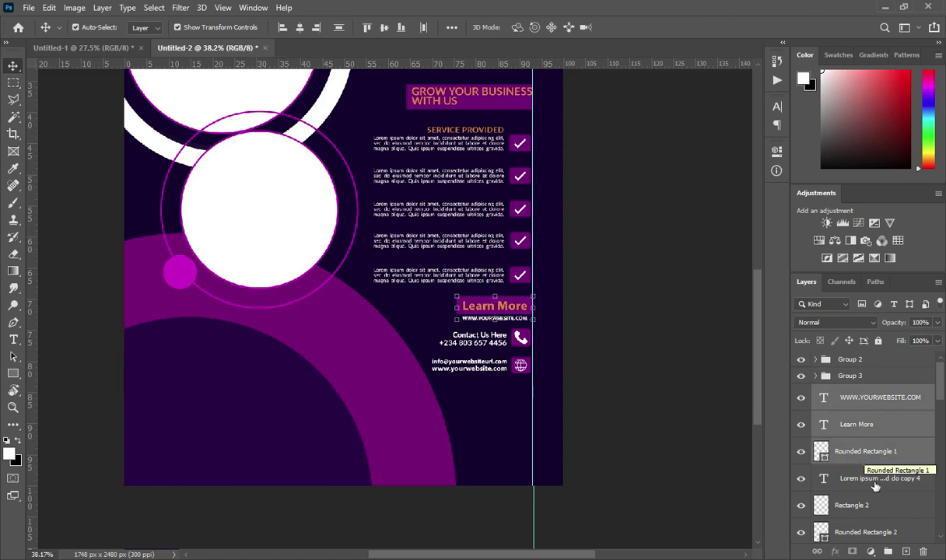
pyautogui.click(887, 551)
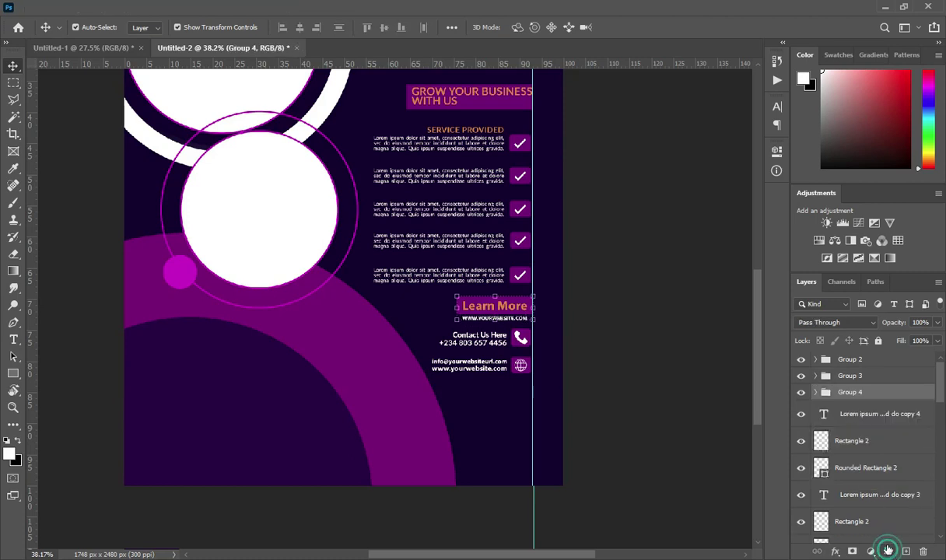
# Group the service list layers, from the last Lorem ipsum paragraph through the SERVICE PROVIDED heading, including the check boxes
pyautogui.click(853, 418)
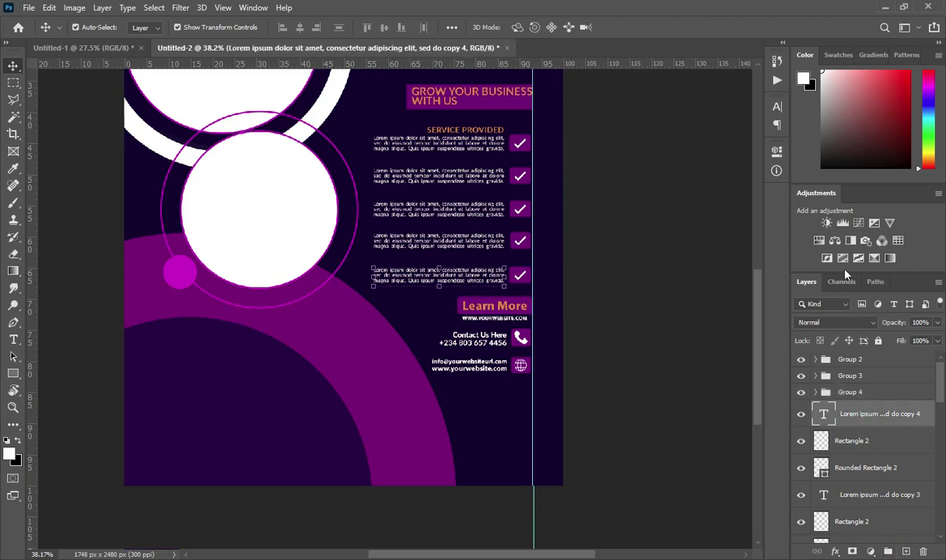
pyautogui.scroll(-6, 858, 430)
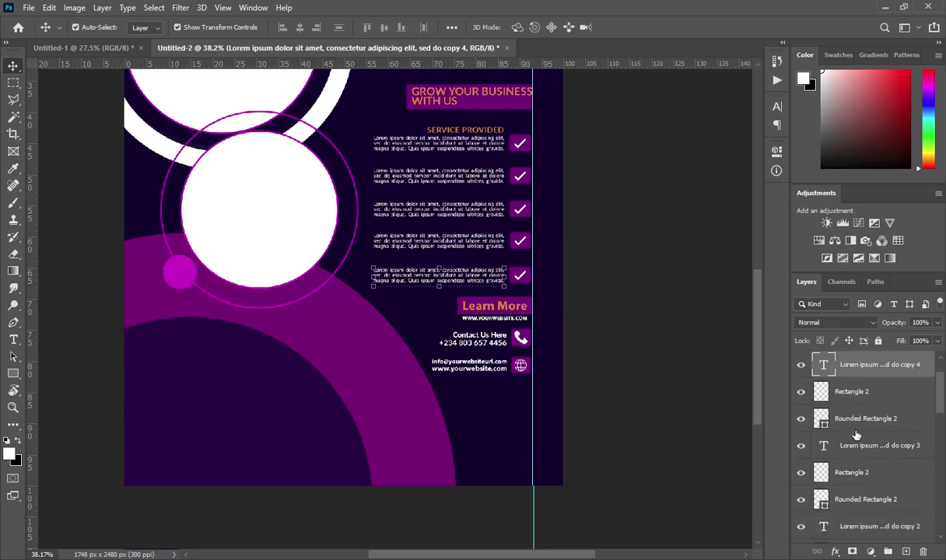
pyautogui.scroll(-2, 856, 436)
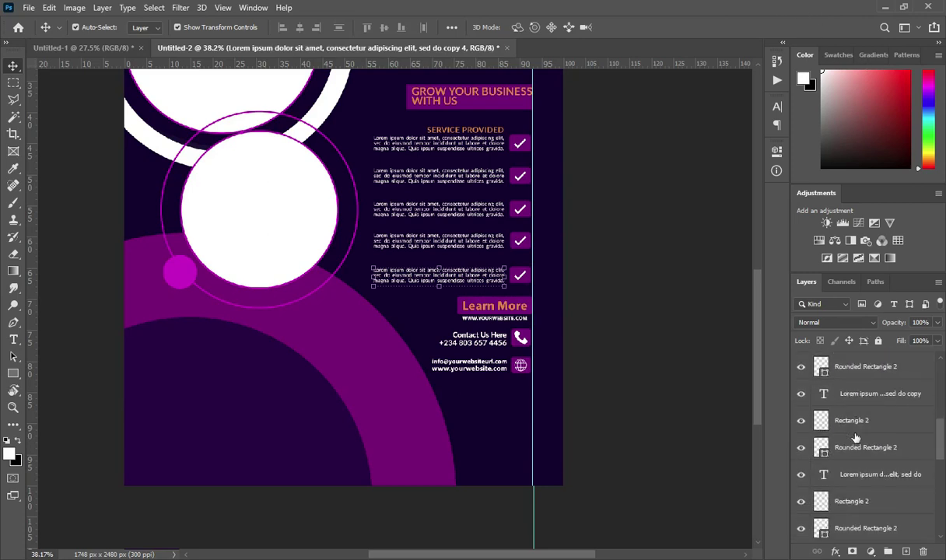
pyautogui.scroll(-2, 856, 450)
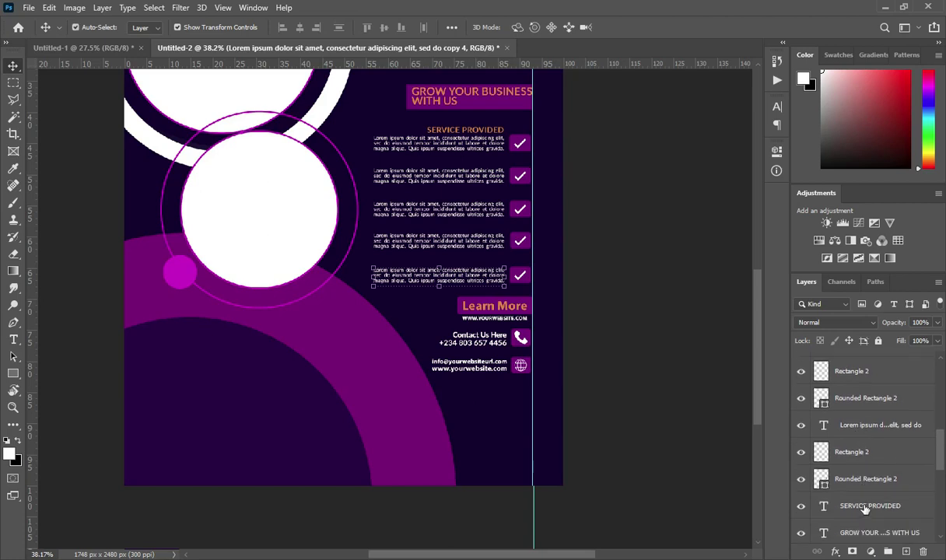
pyautogui.keyDown('shift'); pyautogui.click(865, 506); pyautogui.keyUp('shift')
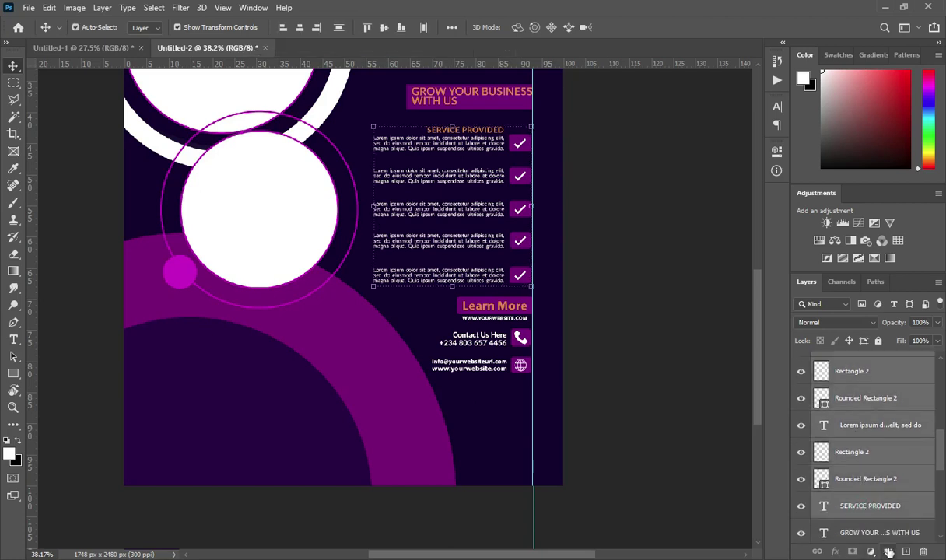
pyautogui.click(869, 549)
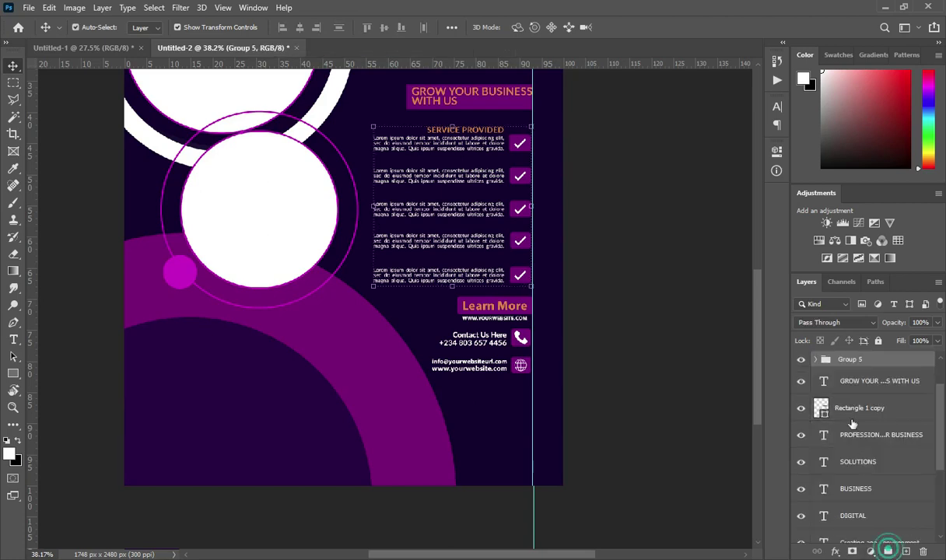
# Group the GROW YOUR BUSINESS WITH US text with Rectangle 1 copy, and separately group the DIGITAL BUSINESS SOLUTIONS headline with its tagline
pyautogui.click(857, 383)
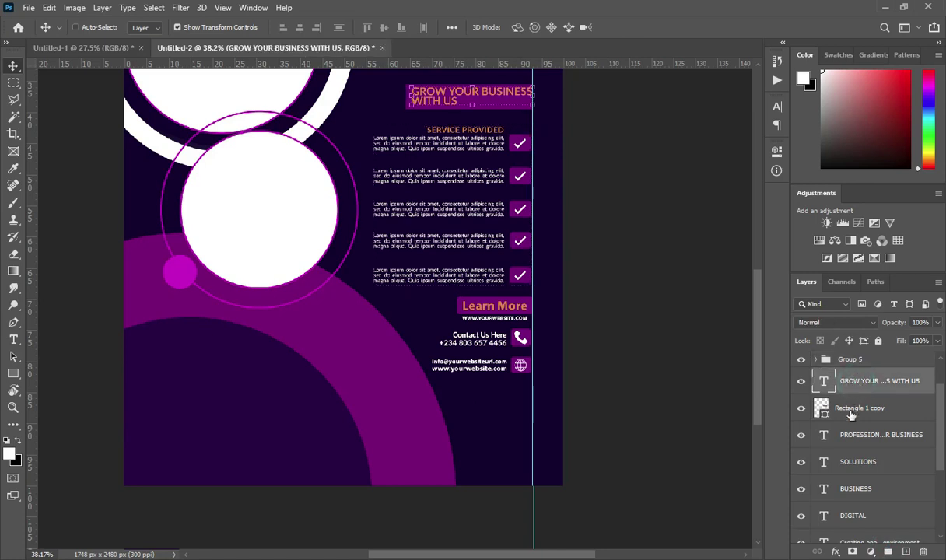
pyautogui.keyDown('shift'); pyautogui.click(853, 409); pyautogui.keyUp('shift')
pyautogui.click(886, 551)
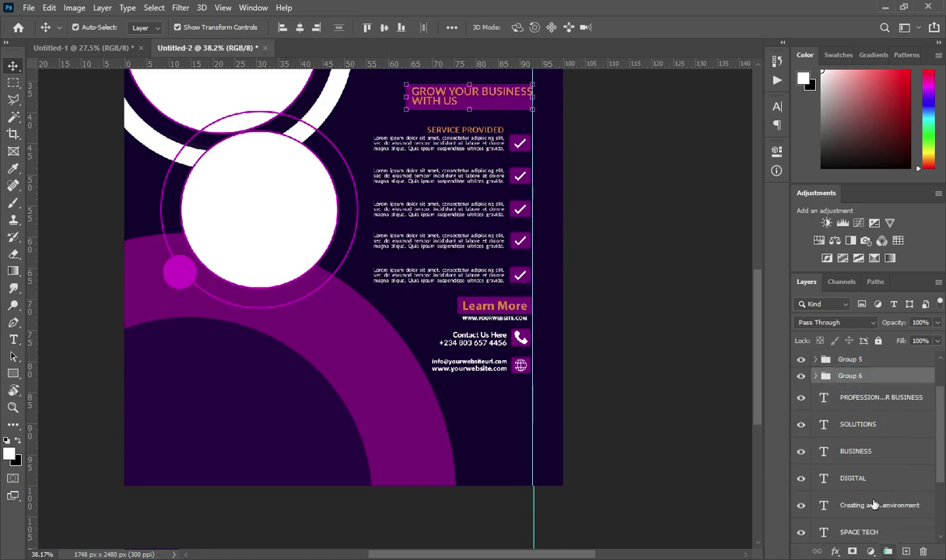
pyautogui.click(851, 399)
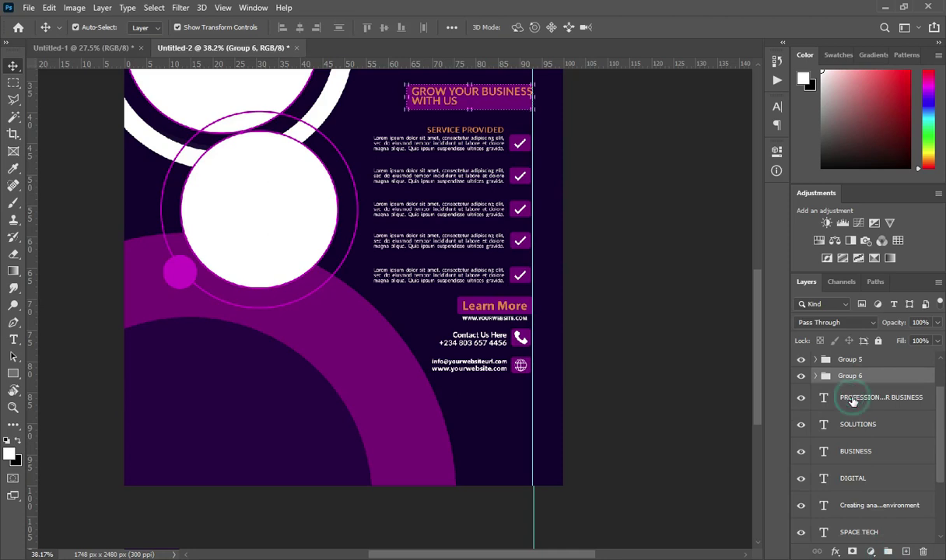
pyautogui.moveTo(753, 329); pyautogui.dragTo(758, 287)
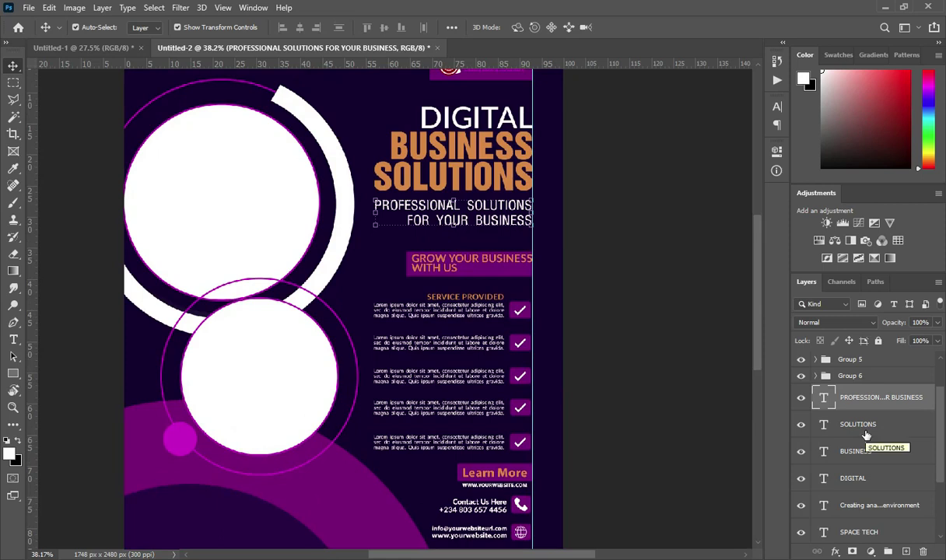
pyautogui.keyDown('shift'); pyautogui.click(859, 480); pyautogui.keyUp('shift')
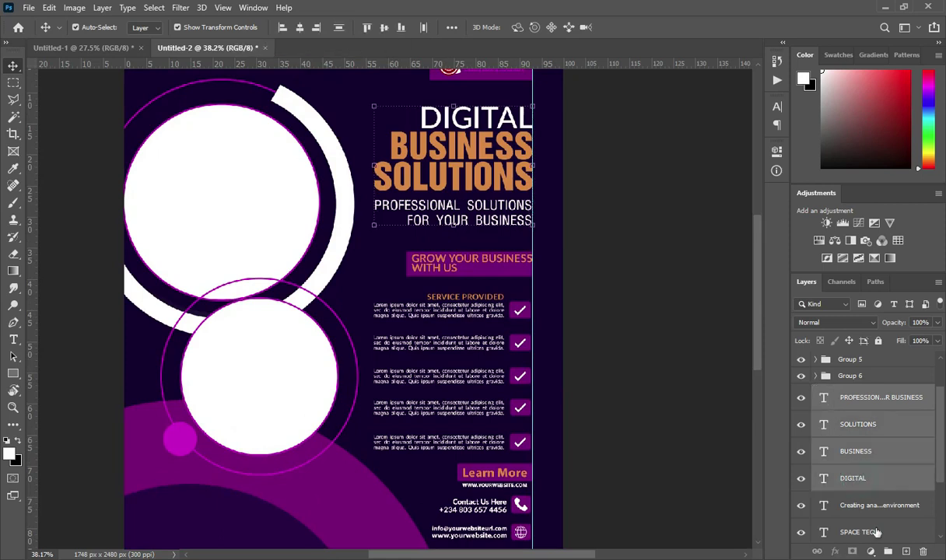
pyautogui.click(886, 550)
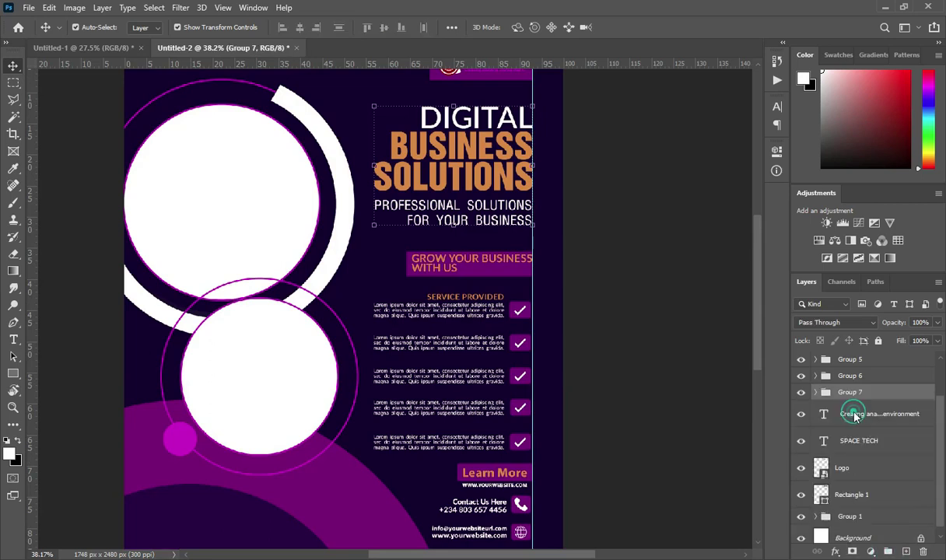
# Group the logo block's slogan, SPACE TECH text, Logo and Rectangle 1 layers, and deselect the group
pyautogui.click(854, 416)
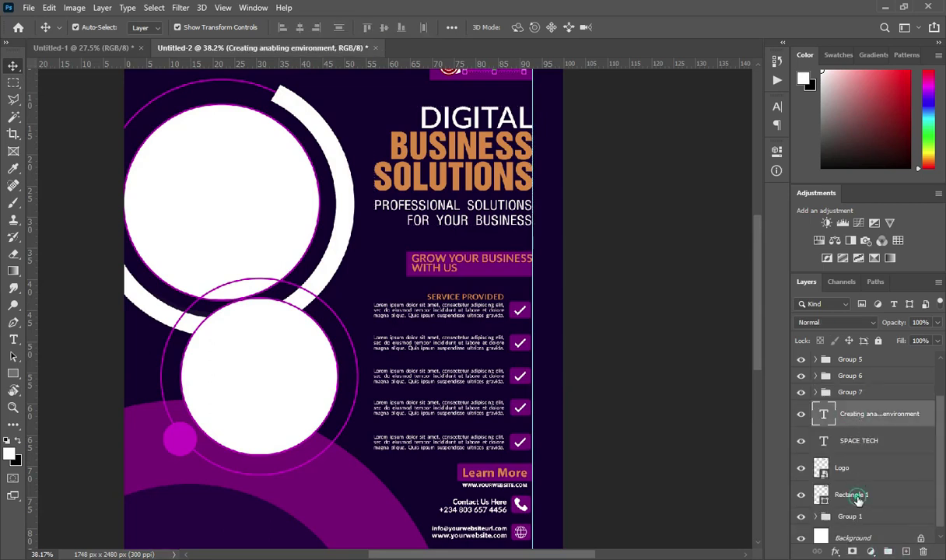
pyautogui.keyDown('shift'); pyautogui.click(858, 498); pyautogui.keyUp('shift')
pyautogui.click(887, 550)
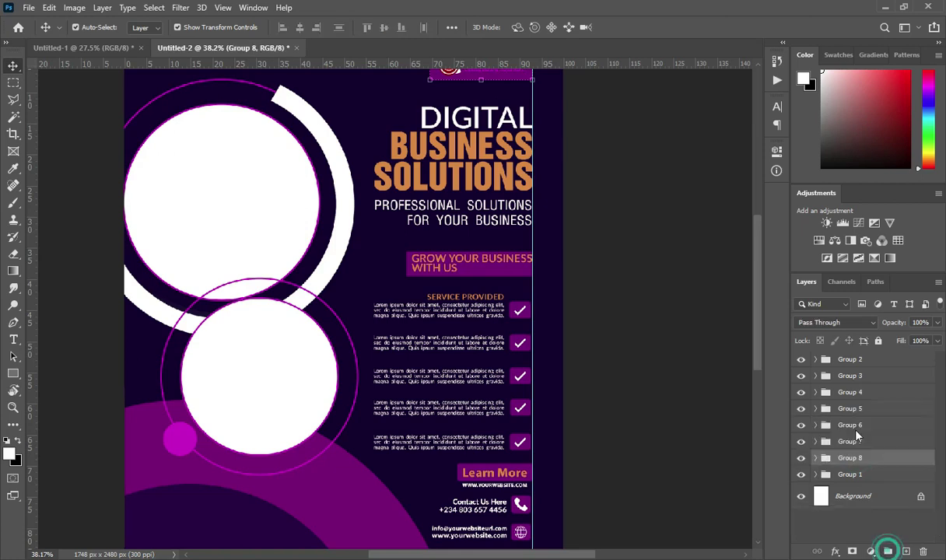
pyautogui.click(691, 357)
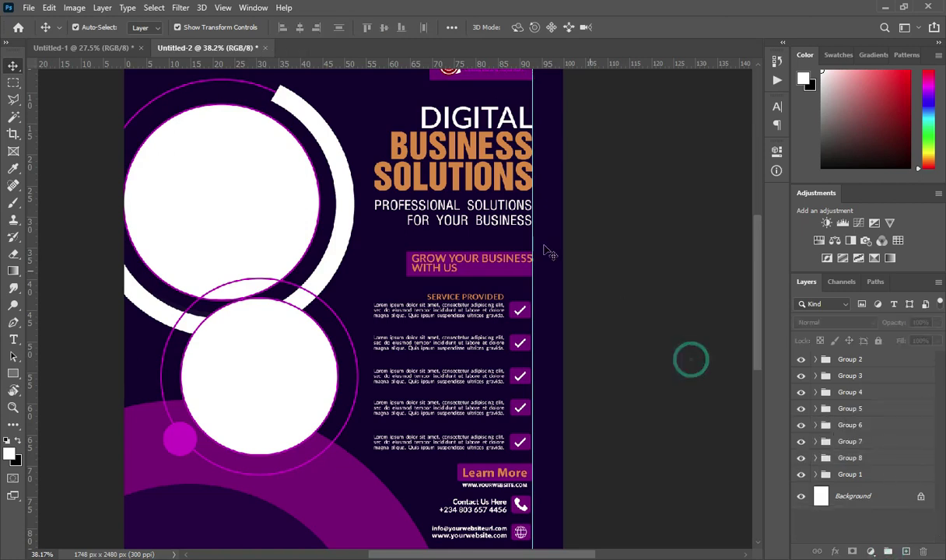
# Copy the grid of small squares from Untitled-1 into Untitled-2, placing it below the contact block near the page's lower edge
pyautogui.scroll(-2, 459, 188)
pyautogui.scroll(-1, 450, 189)
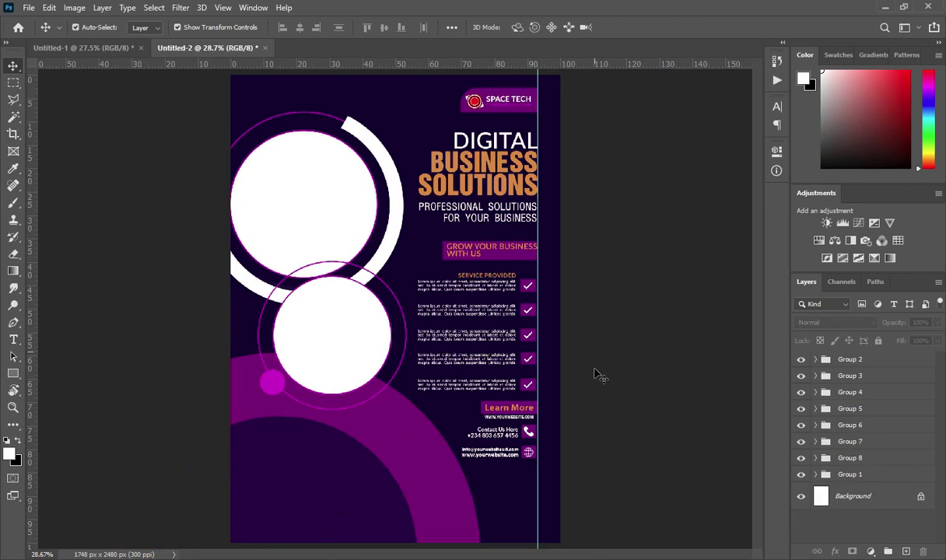
pyautogui.click(101, 48)
pyautogui.click(102, 340)
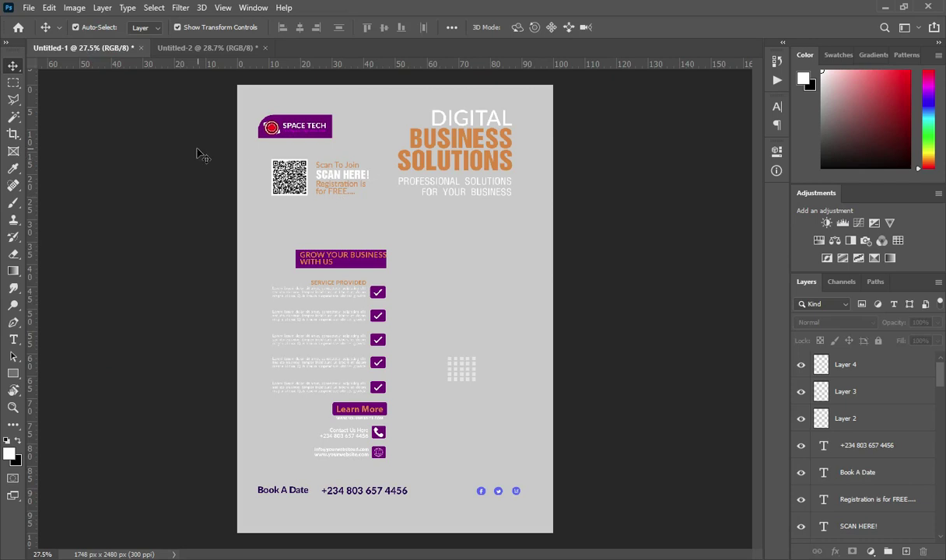
pyautogui.moveTo(576, 339); pyautogui.dragTo(462, 371)
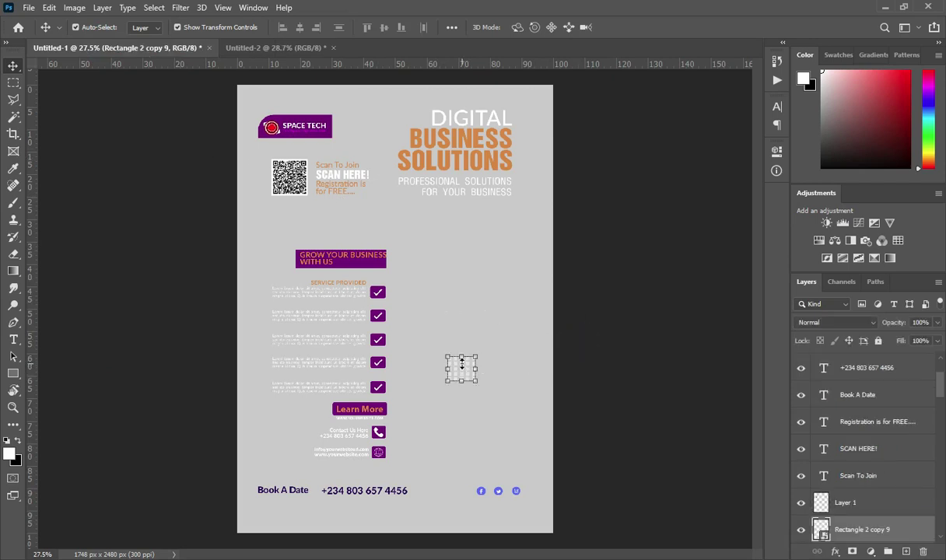
pyautogui.hotkey('ctrl', 't')
pyautogui.click(630, 27)
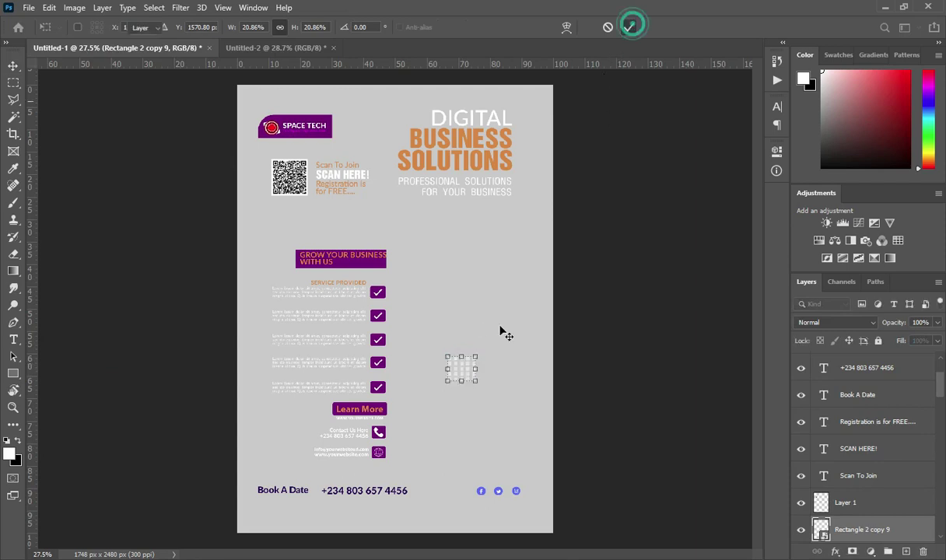
pyautogui.moveTo(463, 368); pyautogui.dragTo(336, 170)
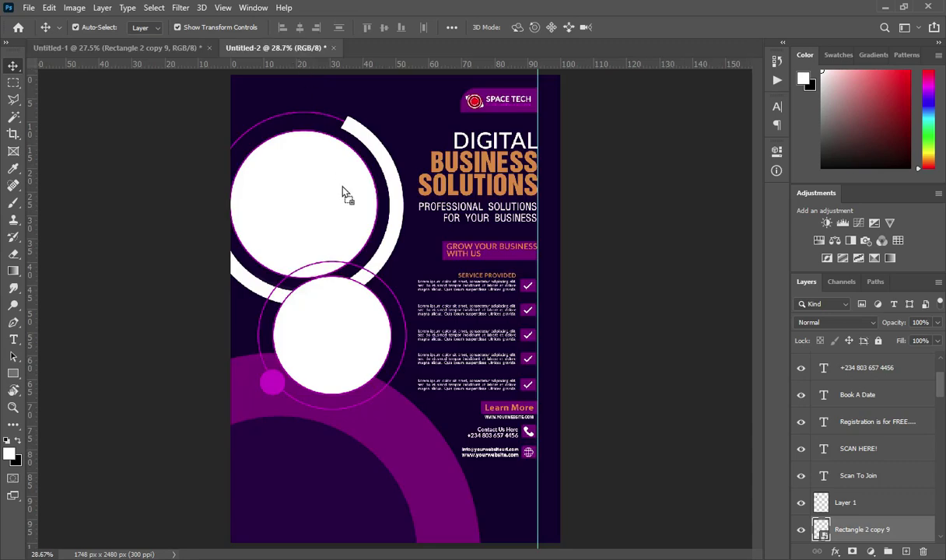
pyautogui.moveTo(498, 511); pyautogui.dragTo(505, 500)
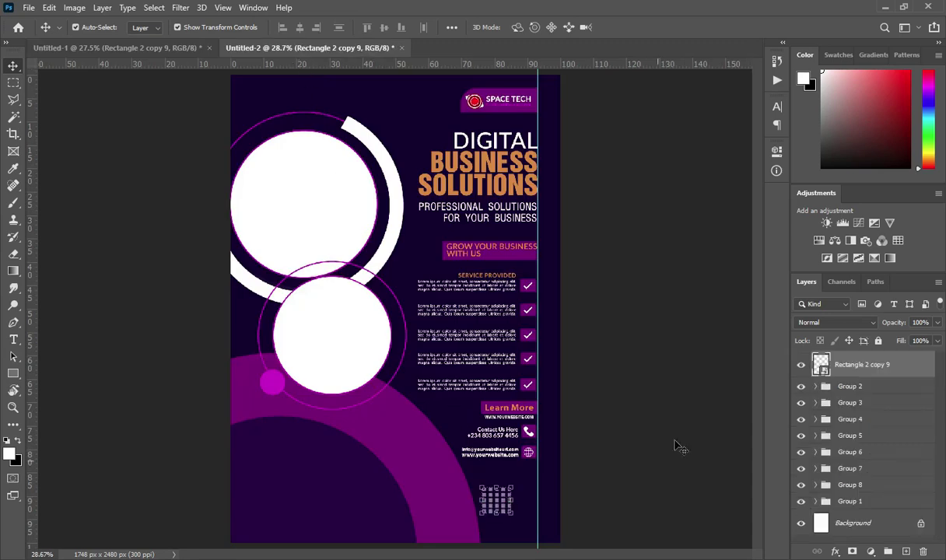
# Scale the grid of small squares to 25.80% and align its right edge with the contact text above it
pyautogui.scroll(2, 557, 498)
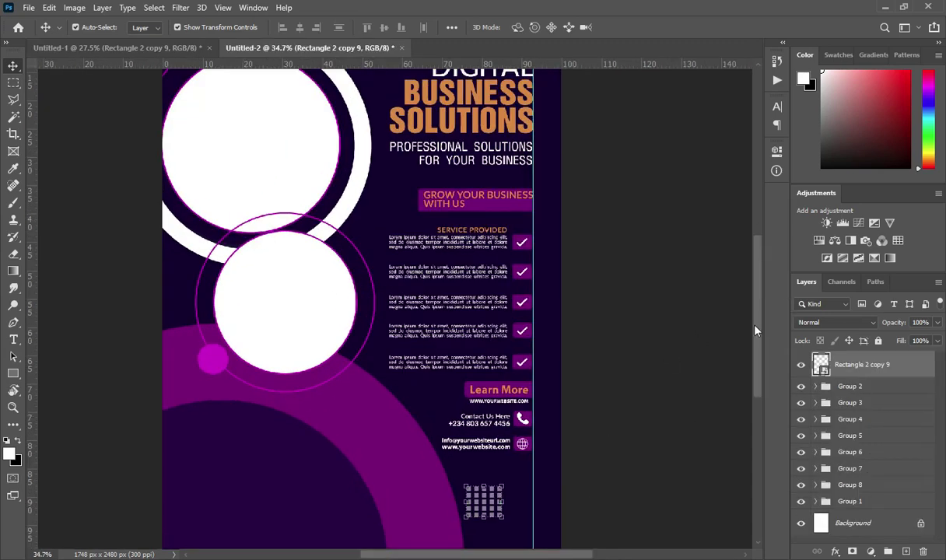
pyautogui.scroll(-4, 754, 329)
pyautogui.scroll(2, 491, 364)
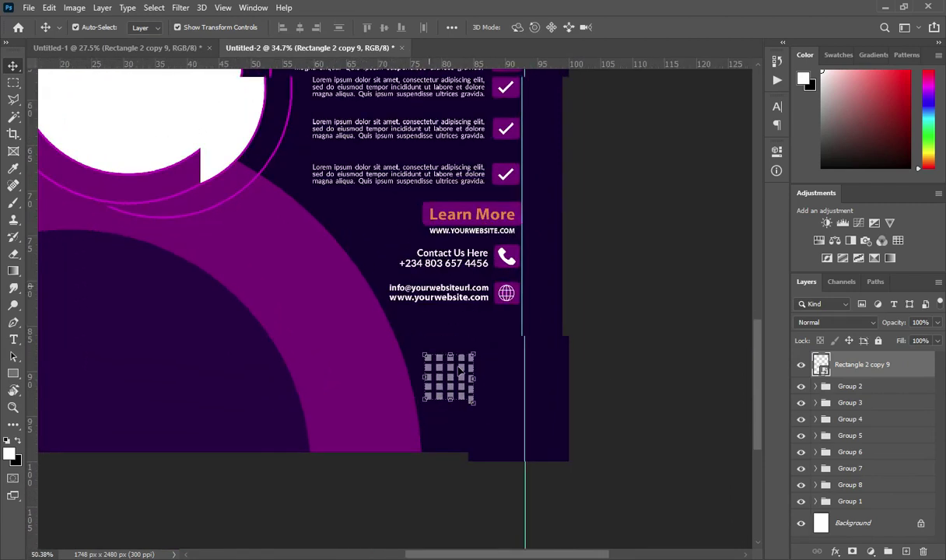
pyautogui.scroll(1, 461, 369)
pyautogui.hotkey('ctrl', 't')
pyautogui.moveTo(476, 377); pyautogui.dragTo(453, 355)
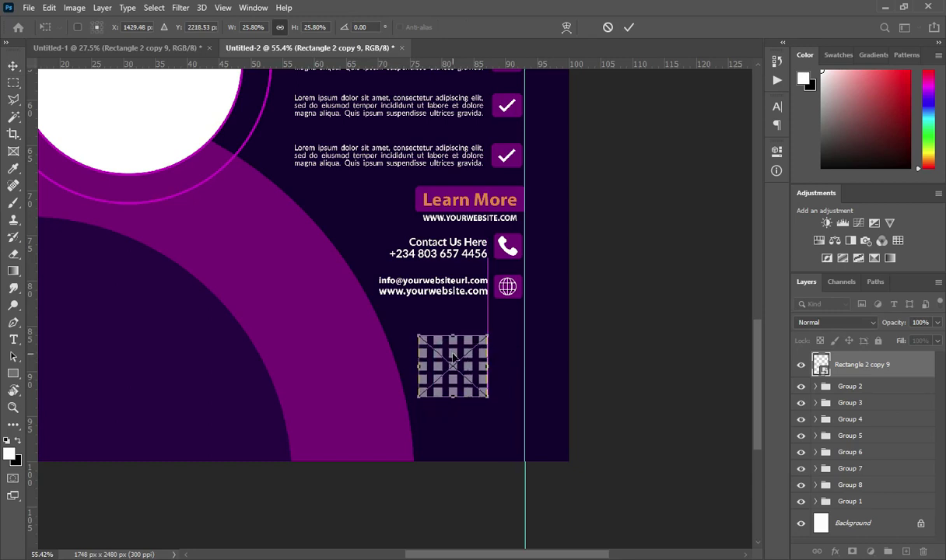
pyautogui.click(628, 27)
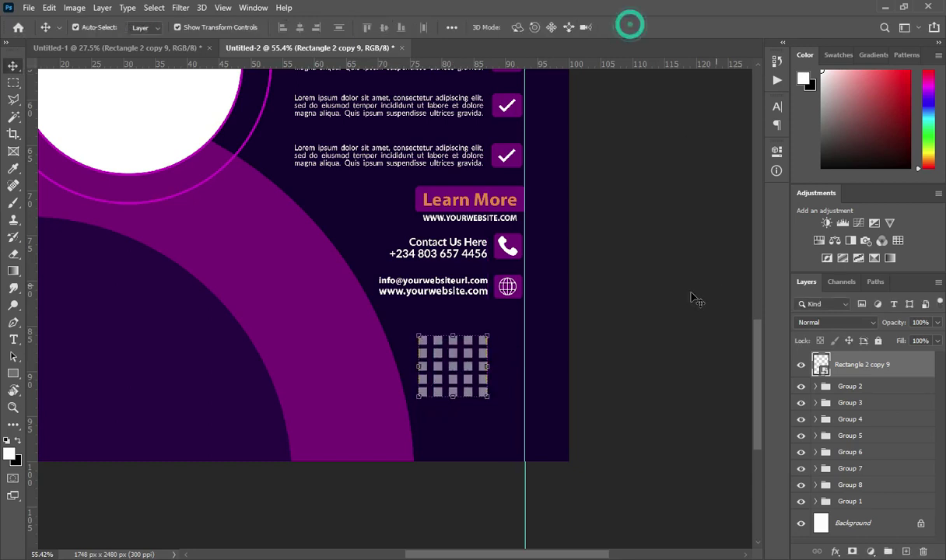
pyautogui.scroll(-1, 692, 294)
pyautogui.moveTo(451, 555); pyautogui.dragTo(448, 554)
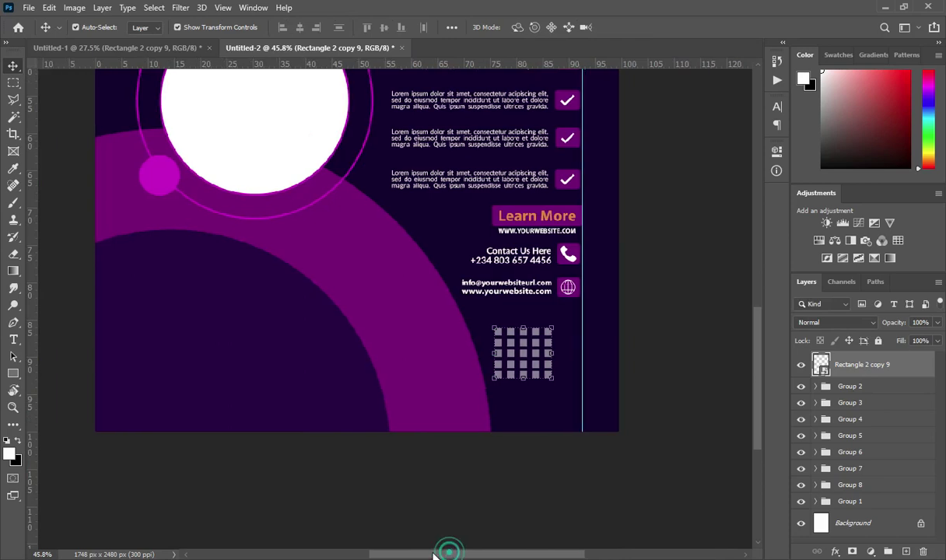
# Copy the QR code and its SCAN HERE! text lines from Untitled-1 into Untitled-2, placing them inside the dark circle near the page's lower edge
pyautogui.click(177, 46)
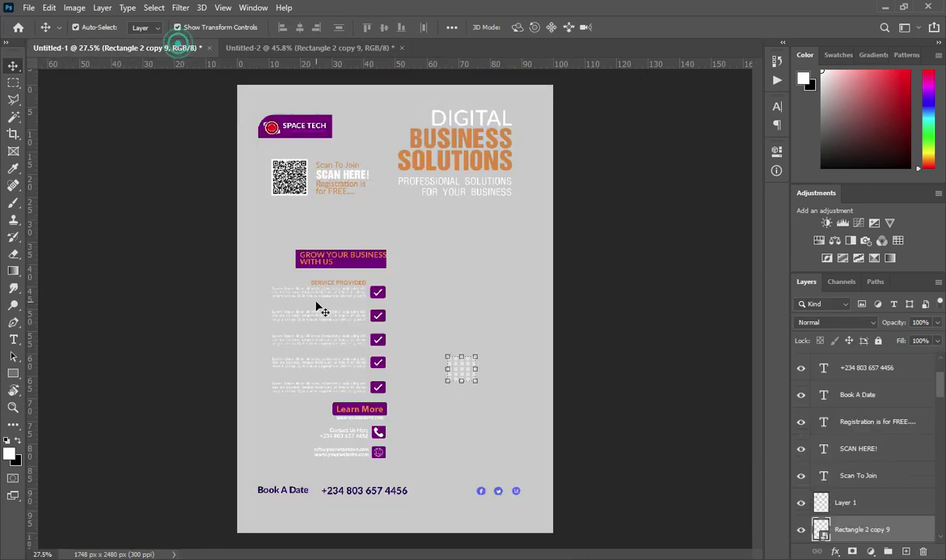
pyautogui.moveTo(198, 147); pyautogui.dragTo(379, 214)
pyautogui.hotkey('shift', 'Up')
pyautogui.hotkey('shift', 'Left')
pyautogui.moveTo(241, 95)
pyautogui.mouseDown()
pyautogui.moveTo(225, 47)
pyautogui.moveTo(237, 47)
pyautogui.moveTo(248, 111)
pyautogui.mouseUp()
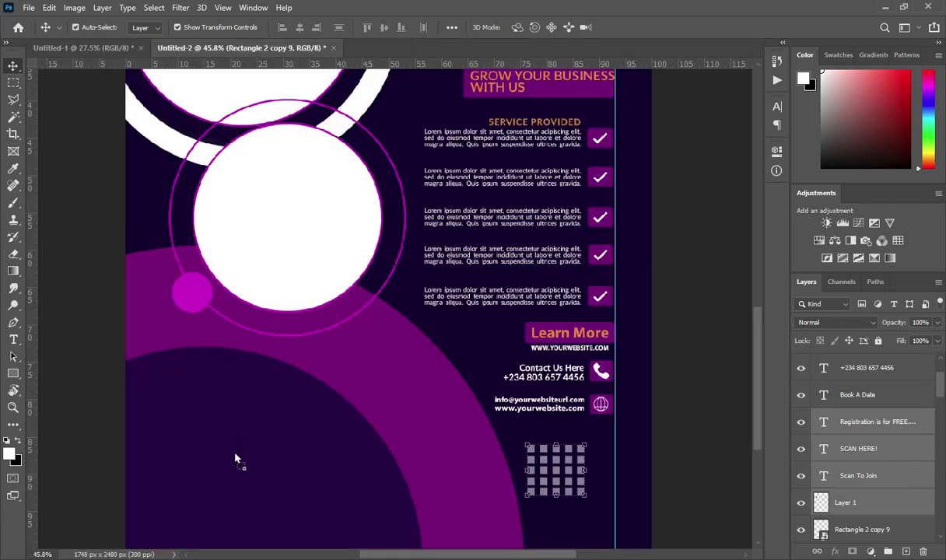
pyautogui.hotkey('ctrl', 'z')
pyautogui.scroll(-2, 221, 479)
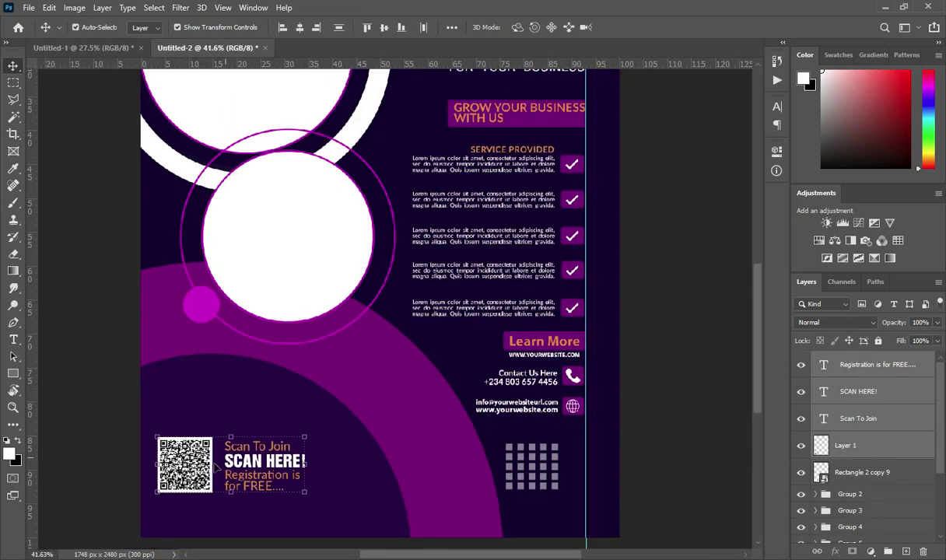
# Enlarge the QR code block to about 118% and align its lower edge with the grid of small squares
pyautogui.moveTo(242, 472); pyautogui.dragTo(265, 484)
pyautogui.moveTo(328, 476); pyautogui.dragTo(357, 473)
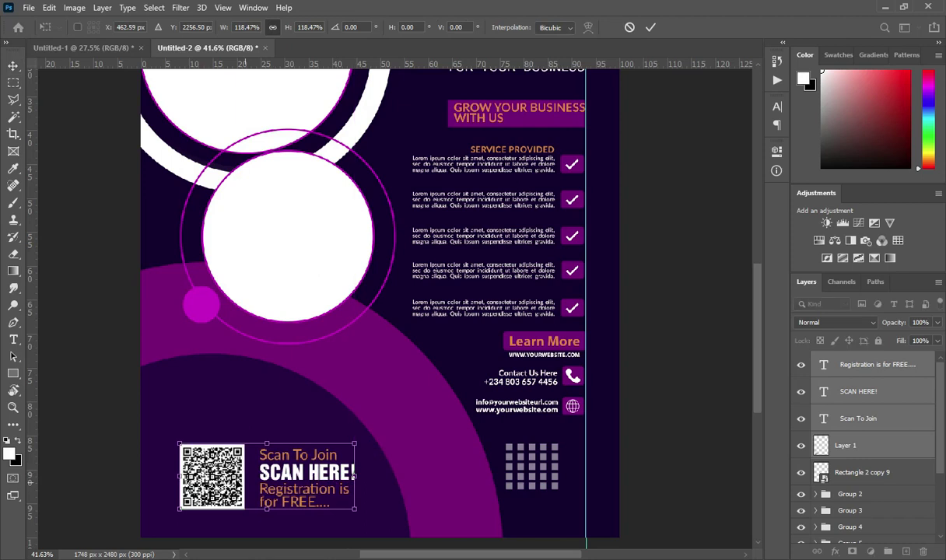
pyautogui.moveTo(240, 455); pyautogui.dragTo(244, 434)
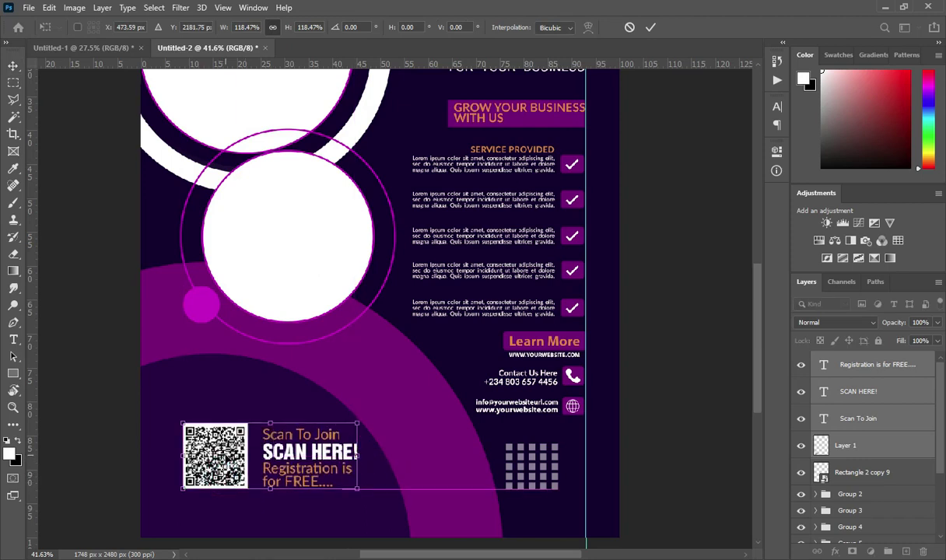
pyautogui.click(651, 27)
pyautogui.hotkey('ctrl', '0')
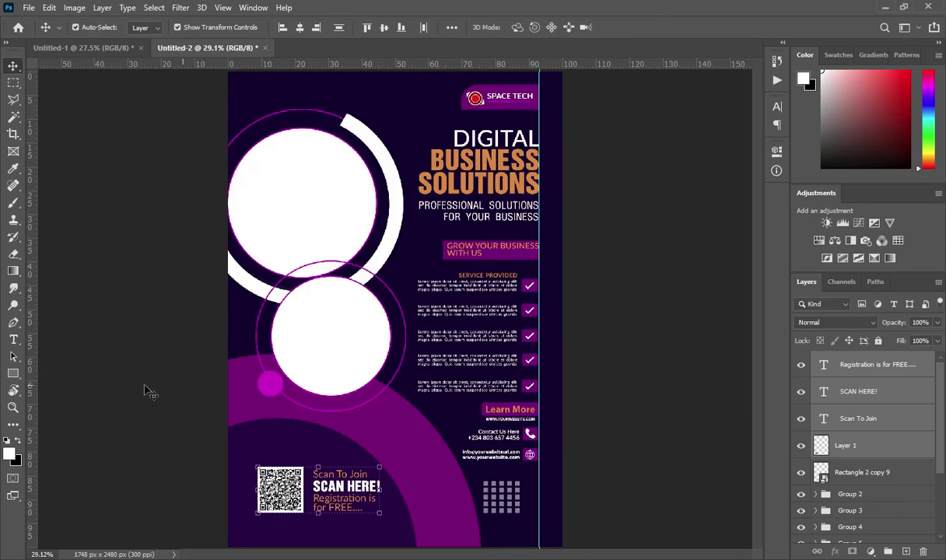
# Group the QR code, its three text lines and the grid of small squares into one layer group
pyautogui.scroll(1, 700, 276)
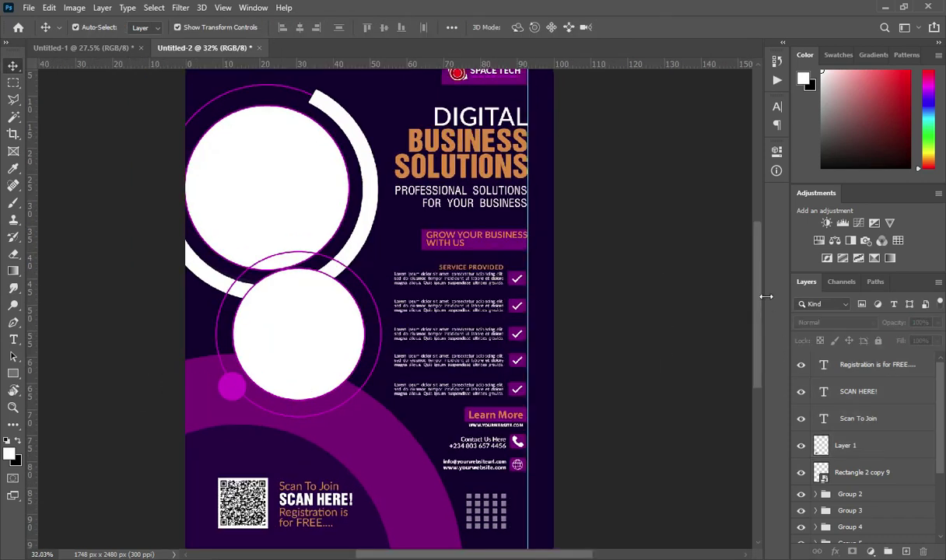
pyautogui.moveTo(759, 306); pyautogui.dragTo(722, 381)
pyautogui.scroll(2, 447, 411)
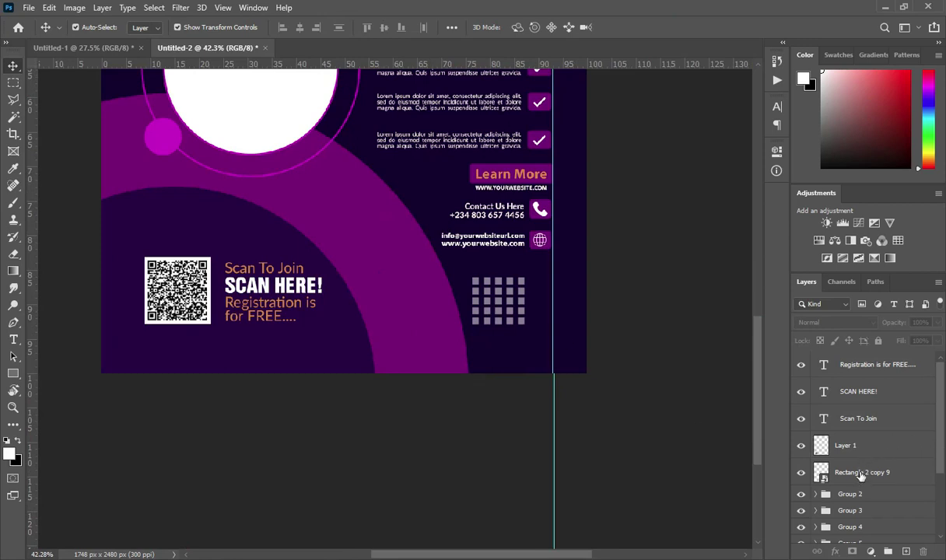
pyautogui.click(861, 473)
pyautogui.keyDown('shift'); pyautogui.click(855, 364); pyautogui.keyUp('shift')
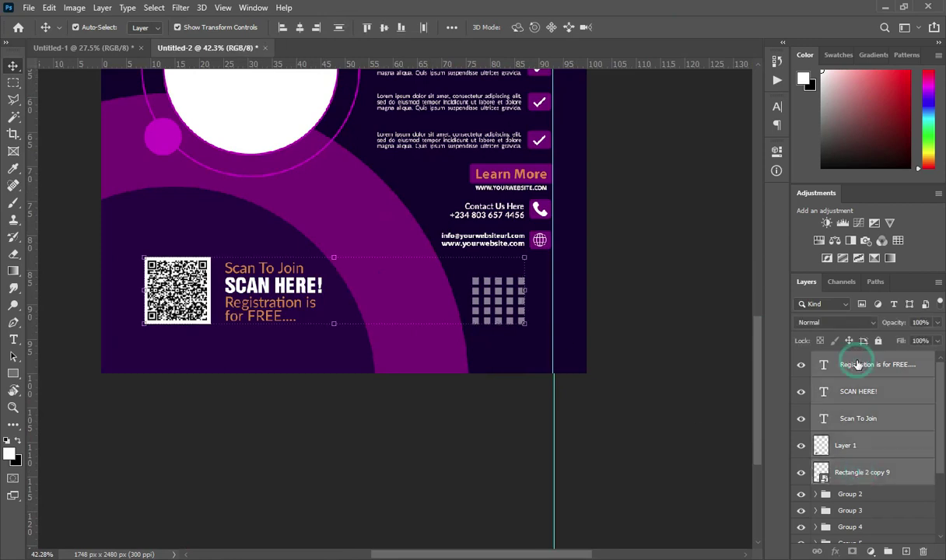
pyautogui.click(887, 551)
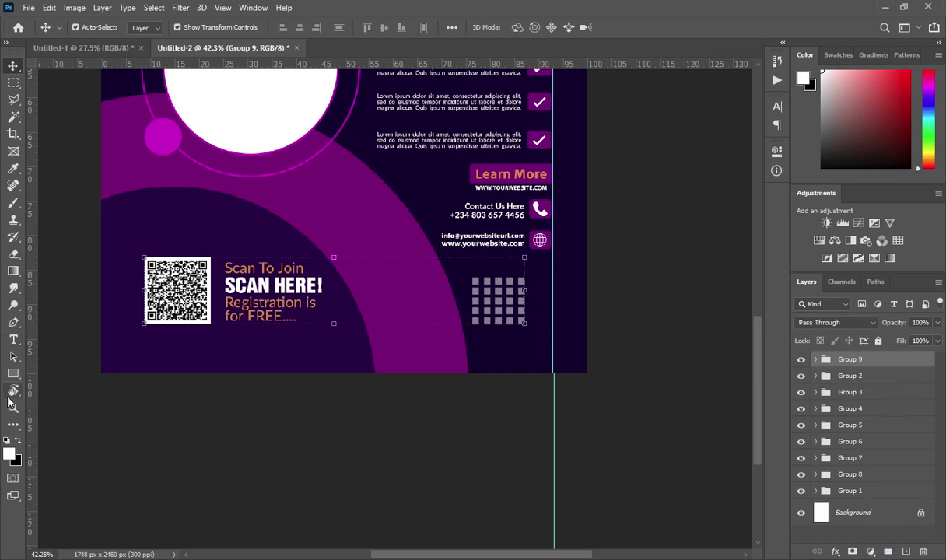
# Draw a white rectangle about 1628 px by 113 px along the page's lower edge, from the page's left edge to the vertical guide
pyautogui.click(13, 373)
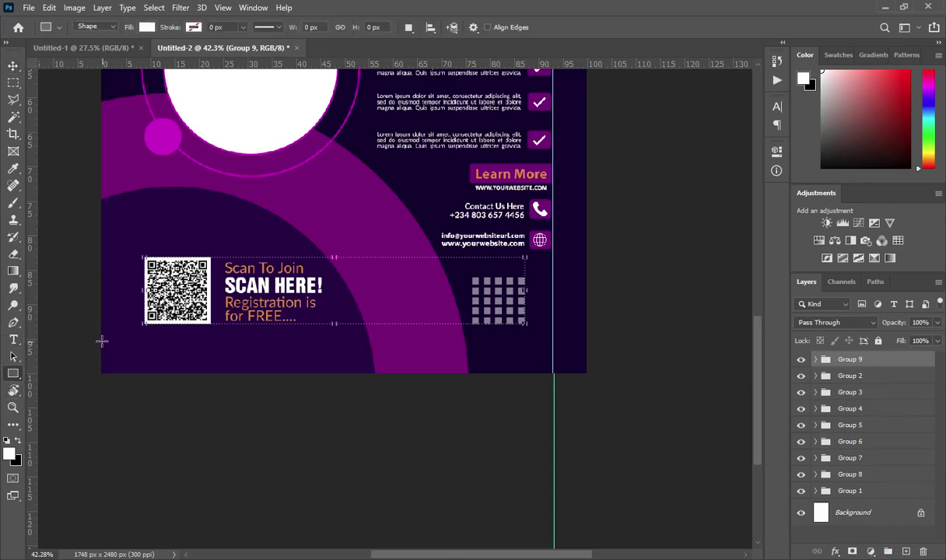
pyautogui.moveTo(102, 343); pyautogui.dragTo(553, 374)
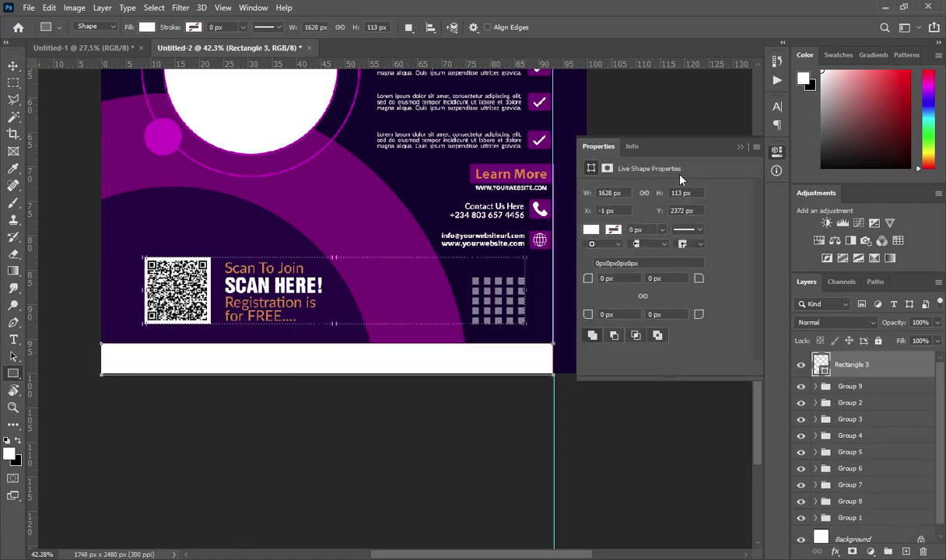
pyautogui.click(739, 148)
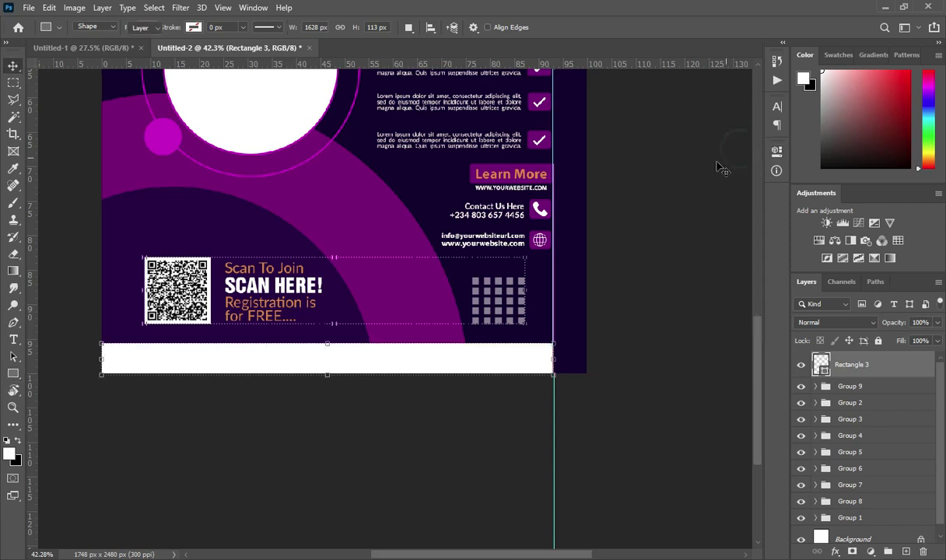
pyautogui.press('v')
# Round only the upper-right corner of the white footer rectangle and deselect it
pyautogui.scroll(2, 529, 348)
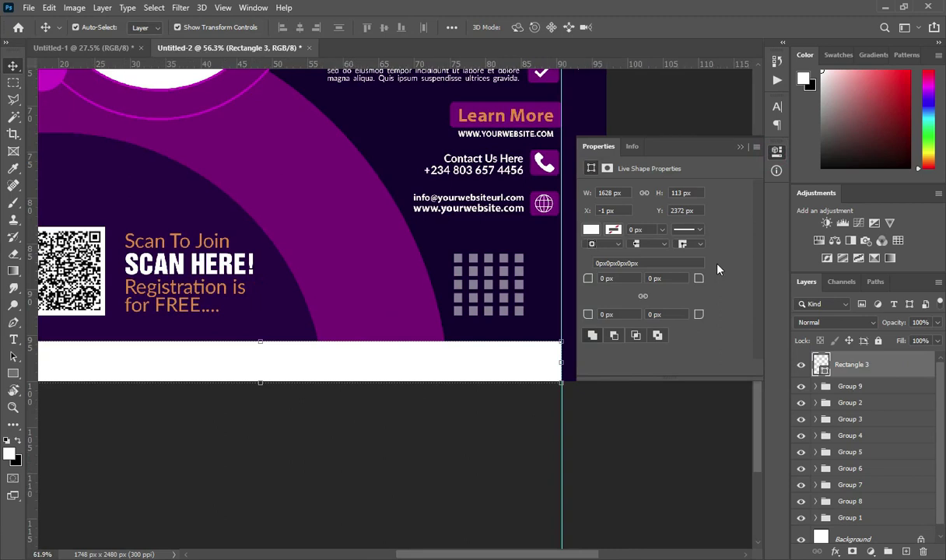
pyautogui.hotkey('ctrl', '+')
pyautogui.hotkey('ctrl', '-')
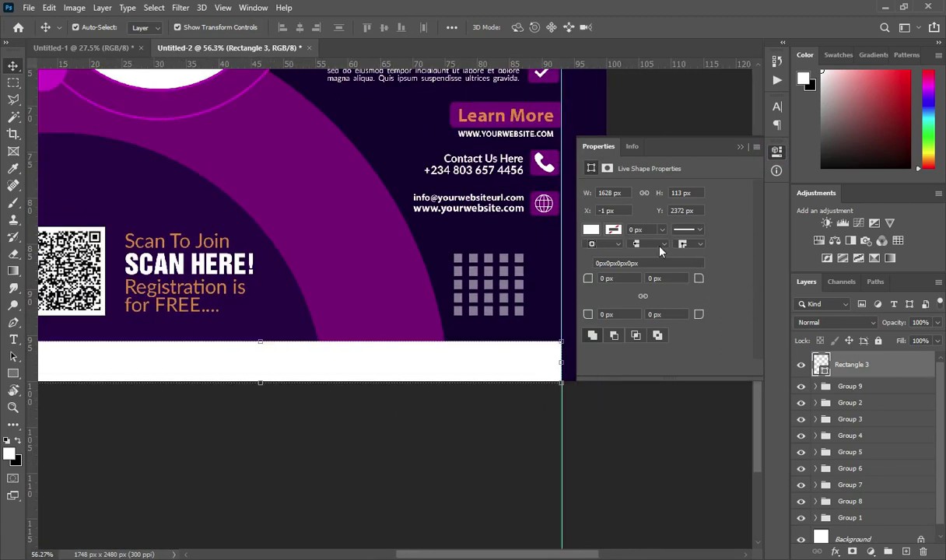
pyautogui.click(700, 284)
pyautogui.moveTo(700, 280)
pyautogui.mouseDown()
pyautogui.moveTo(750, 291)
pyautogui.moveTo(681, 281)
pyautogui.mouseUp()
pyautogui.click(739, 147)
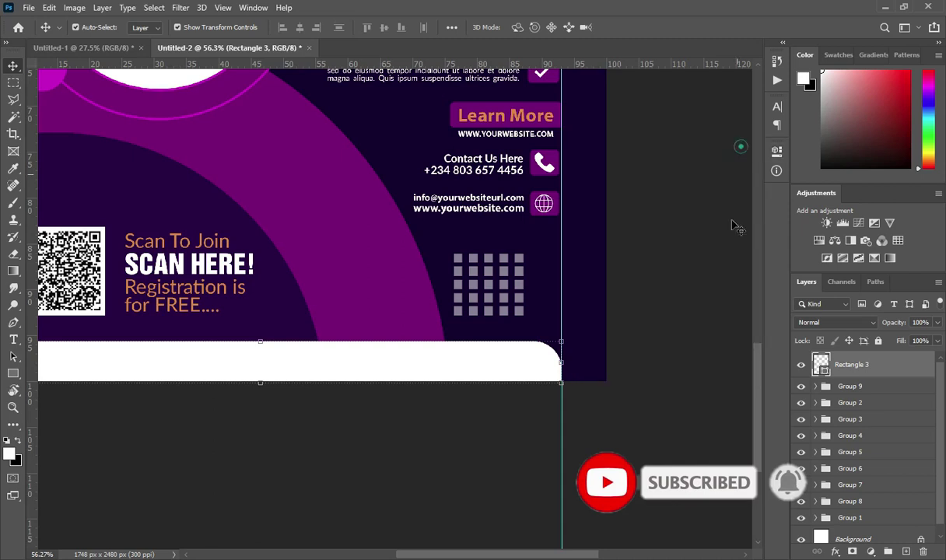
pyautogui.click(703, 293)
# Copy the Book A Date text, phone number and three social media icons from Untitled-1 onto the white footer bar in Untitled-2
pyautogui.scroll(-1, 559, 359)
pyautogui.scroll(-5, 559, 359)
pyautogui.scroll(5, 411, 534)
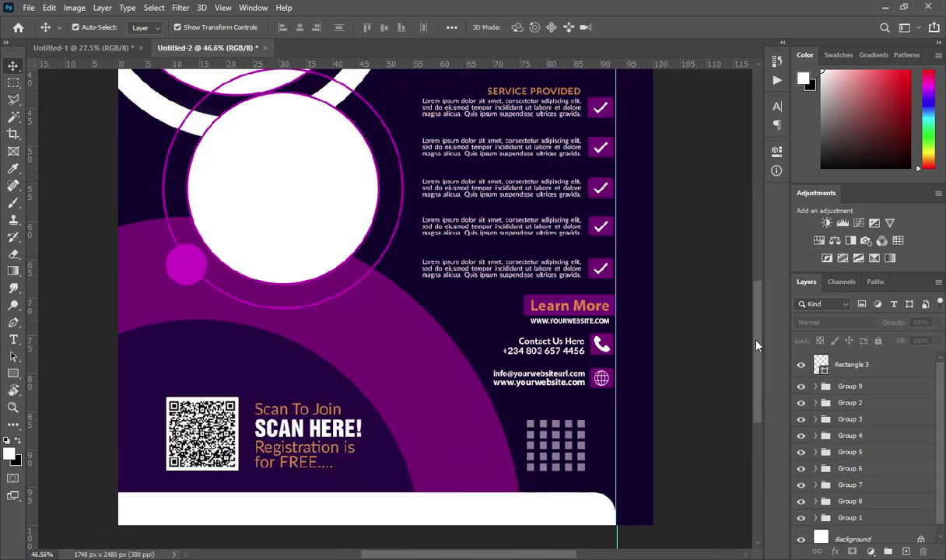
pyautogui.moveTo(758, 332); pyautogui.dragTo(759, 371)
pyautogui.click(93, 47)
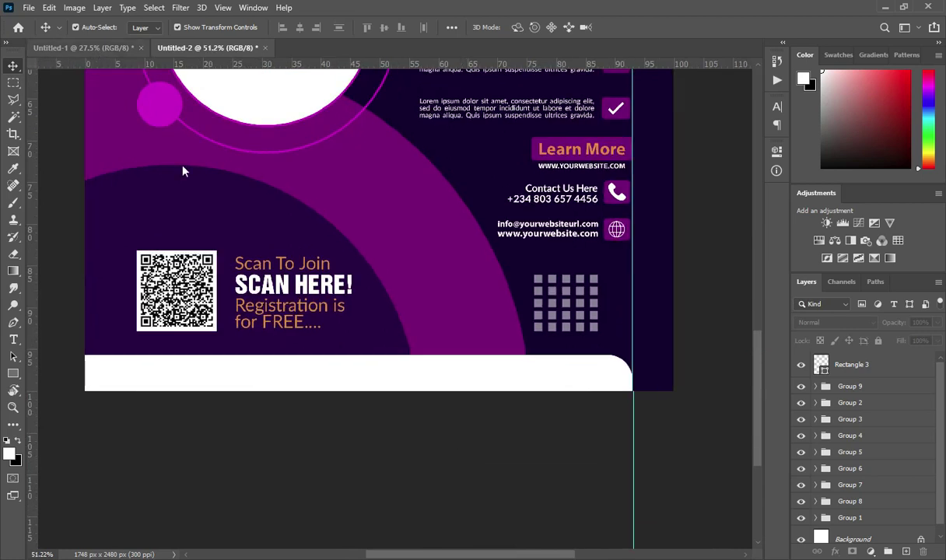
pyautogui.click(175, 465)
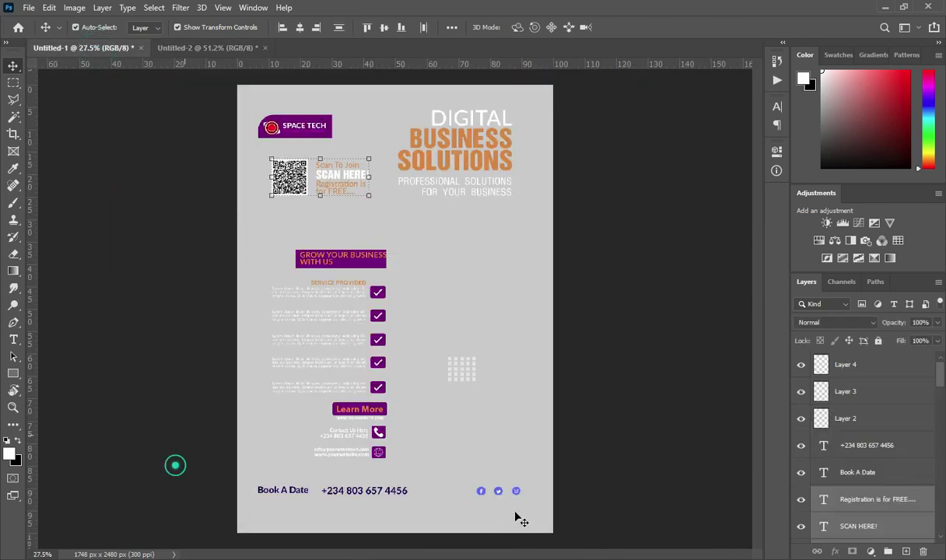
pyautogui.moveTo(242, 467); pyautogui.dragTo(520, 514)
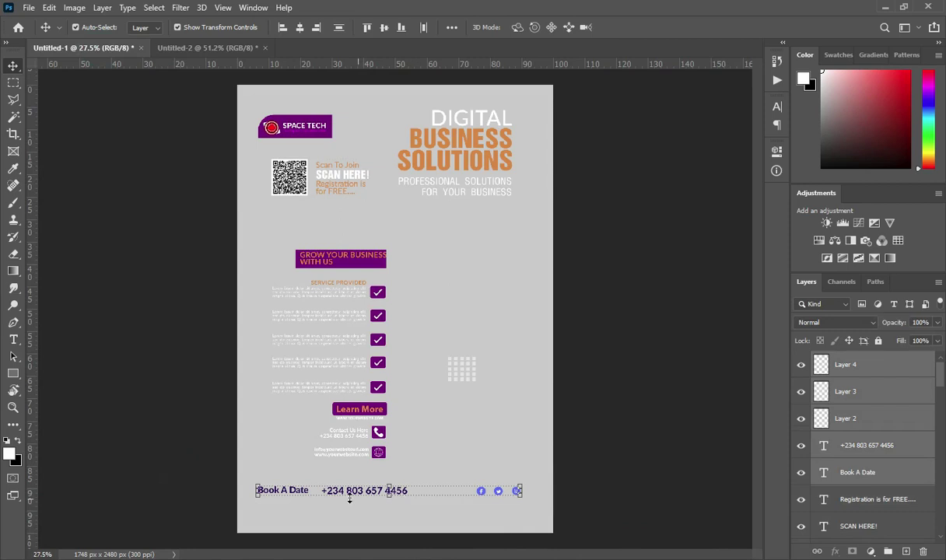
pyautogui.moveTo(342, 494); pyautogui.dragTo(342, 318)
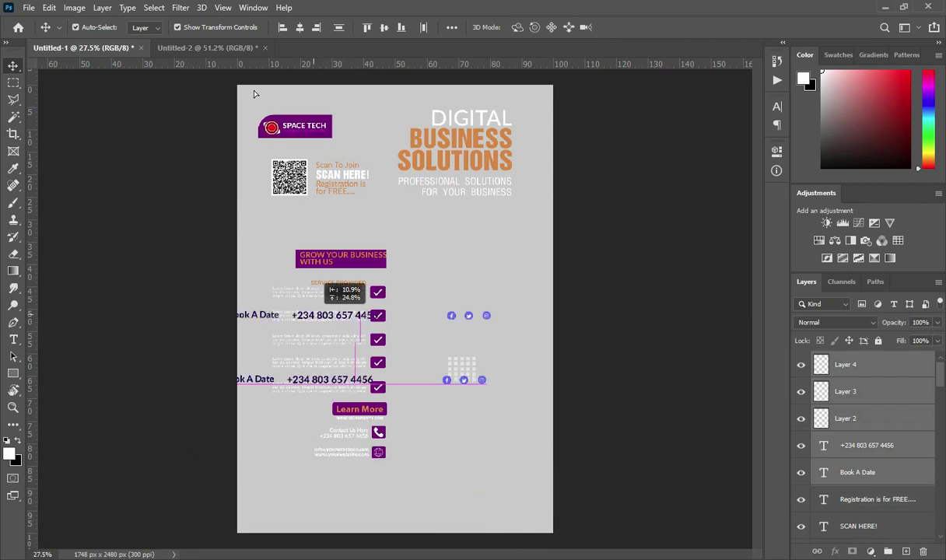
pyautogui.moveTo(253, 93); pyautogui.dragTo(315, 426)
pyautogui.moveTo(327, 529); pyautogui.dragTo(336, 528)
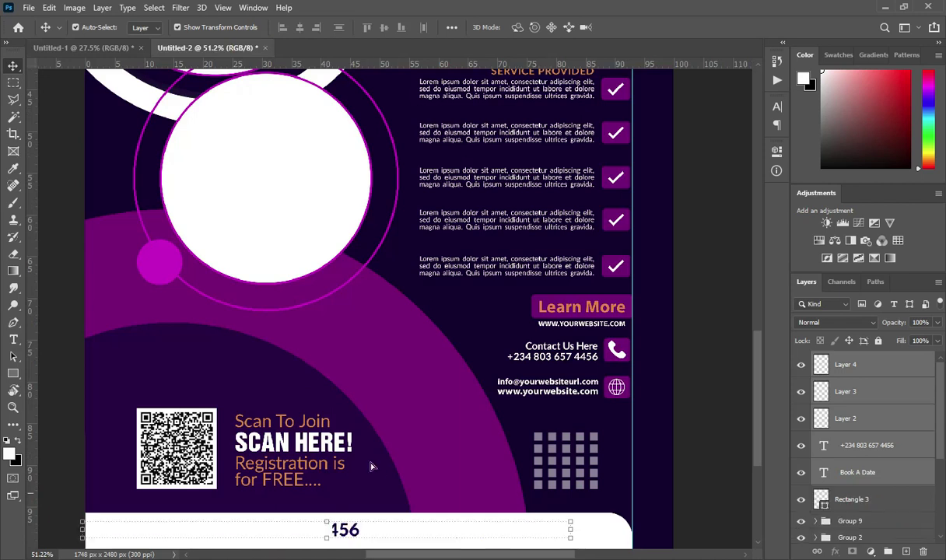
# Align the footer row's right end within the white bar and scale it to about 95% so it starts at the QR code's left edge
pyautogui.scroll(-2, 411, 412)
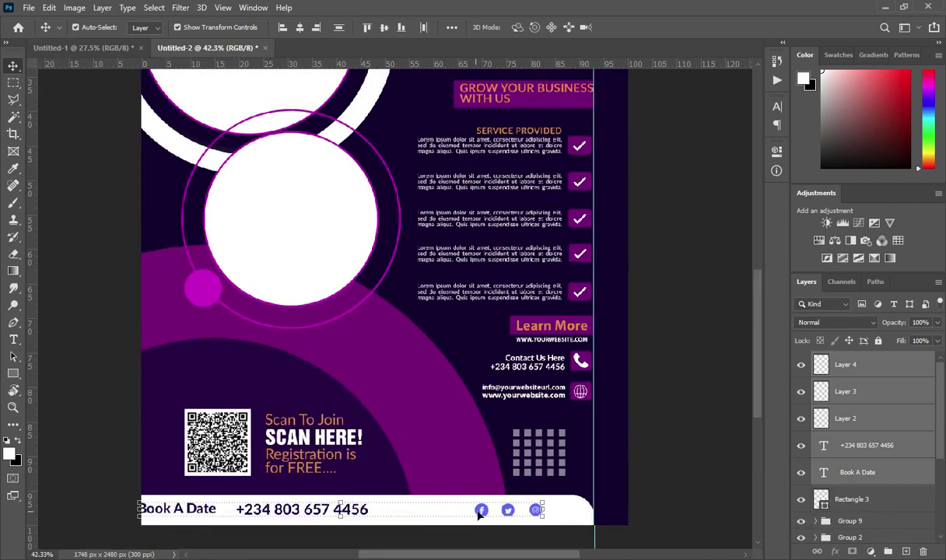
pyautogui.moveTo(482, 511); pyautogui.dragTo(505, 514)
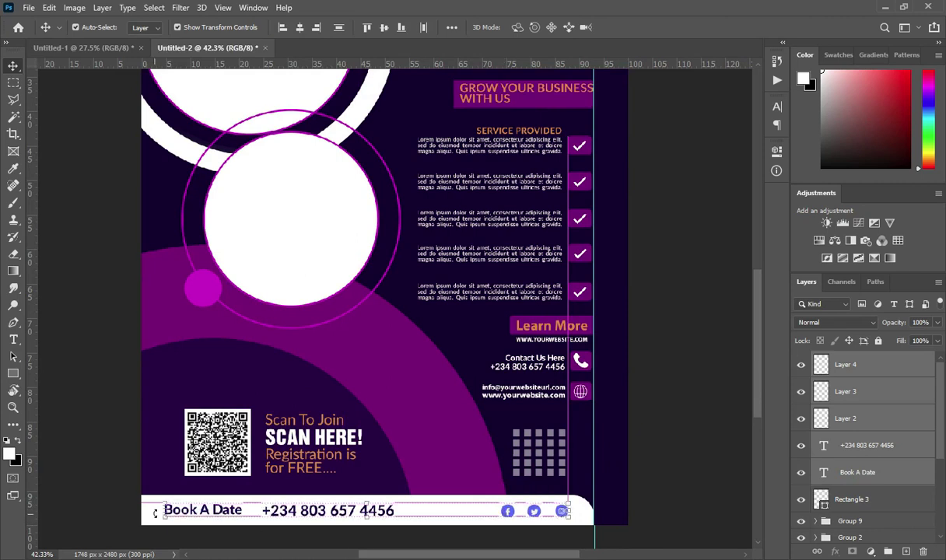
pyautogui.moveTo(165, 511); pyautogui.dragTo(186, 510)
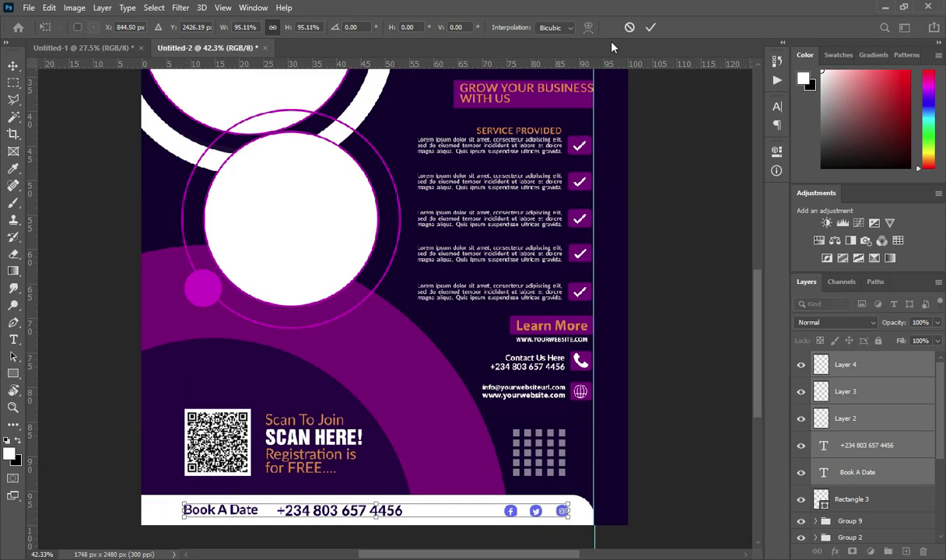
pyautogui.click(648, 28)
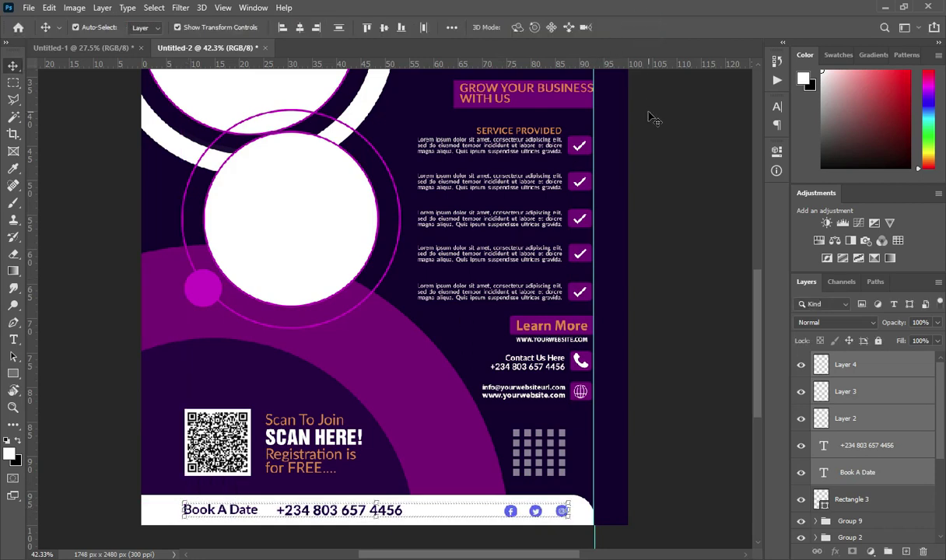
# Nudge the footer text and social icons slightly upward within the white bar and deselect them
pyautogui.press('Up')
pyautogui.press('Up')
pyautogui.press('Up')
pyautogui.press('Up')
pyautogui.press('Up')
pyautogui.press('Up')
pyautogui.press('Up')
pyautogui.press('Down')
pyautogui.press('Down')
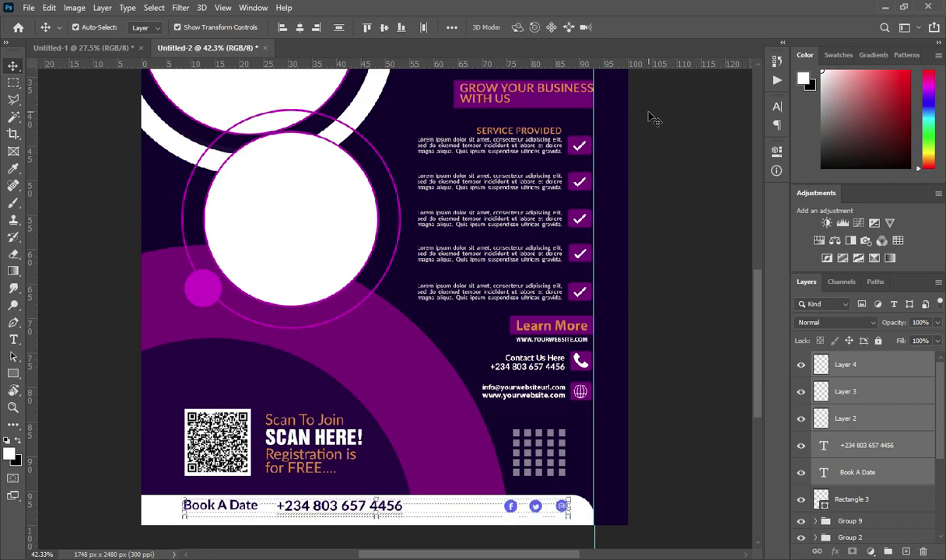
pyautogui.click(661, 137)
# Group the white footer rectangle with the Book A Date text, phone number and social icon layers
pyautogui.hotkey('ctrl', '0')
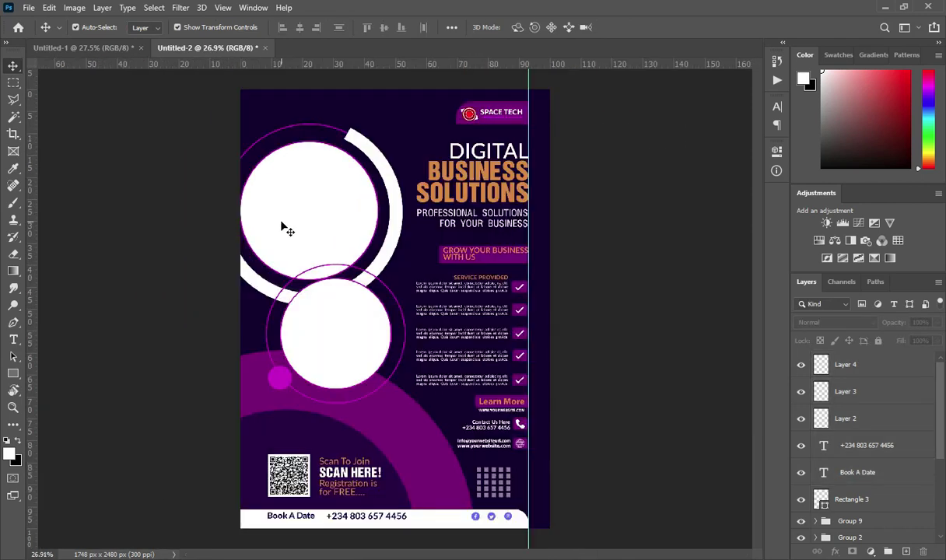
pyautogui.click(860, 474)
pyautogui.click(861, 497)
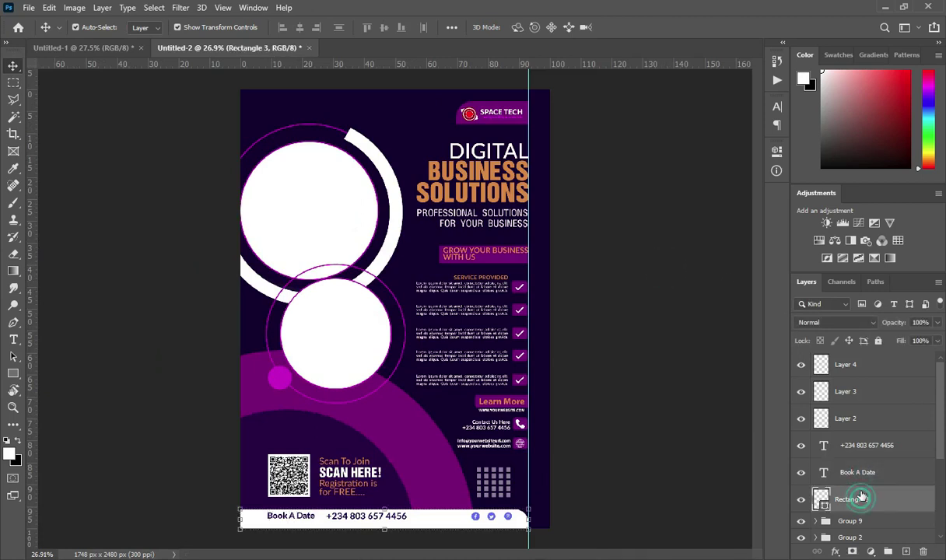
pyautogui.keyDown('shift'); pyautogui.click(861, 364); pyautogui.keyUp('shift')
pyautogui.hotkey('ctrl', 'g')
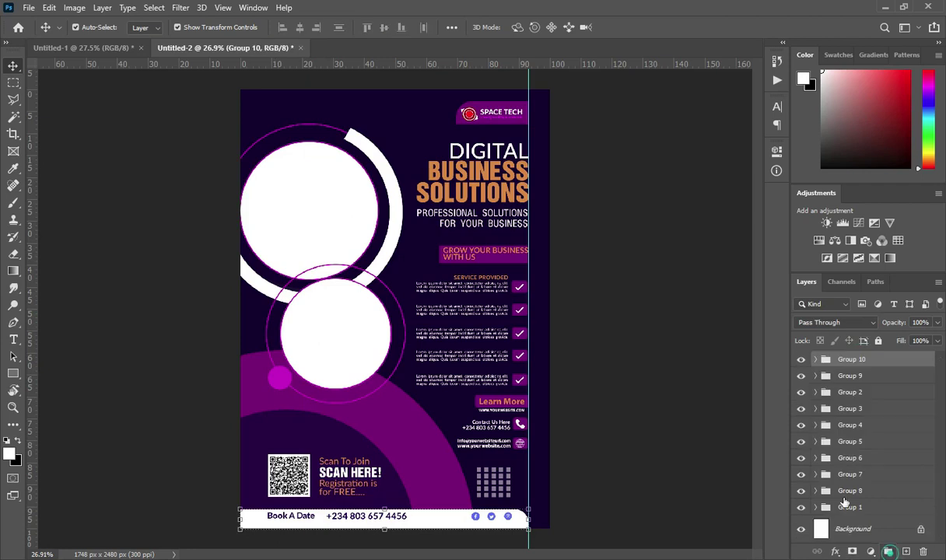
# Place the smiling-woman photo directly above the large white circle's layer and scale it to about 56.8% over that circle
pyautogui.click(674, 360)
pyautogui.click(616, 319)
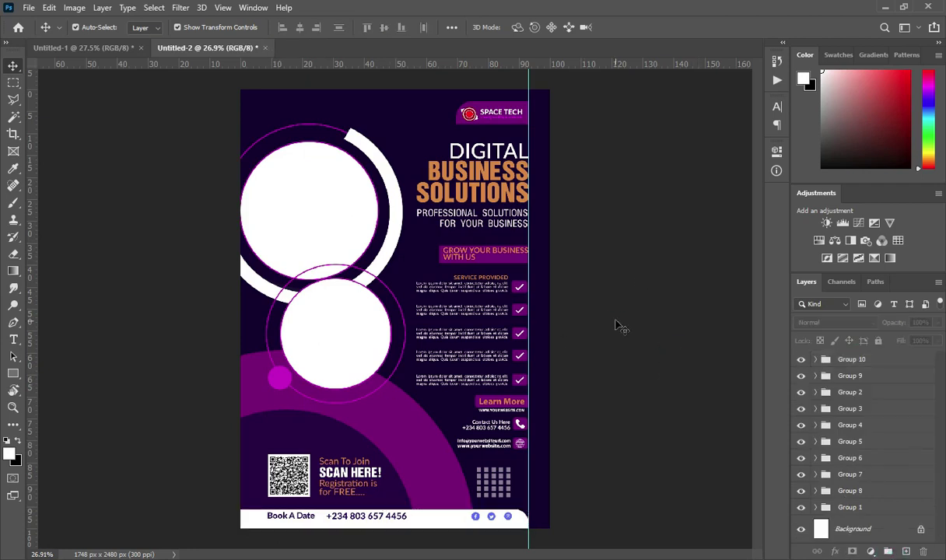
pyautogui.click(302, 185)
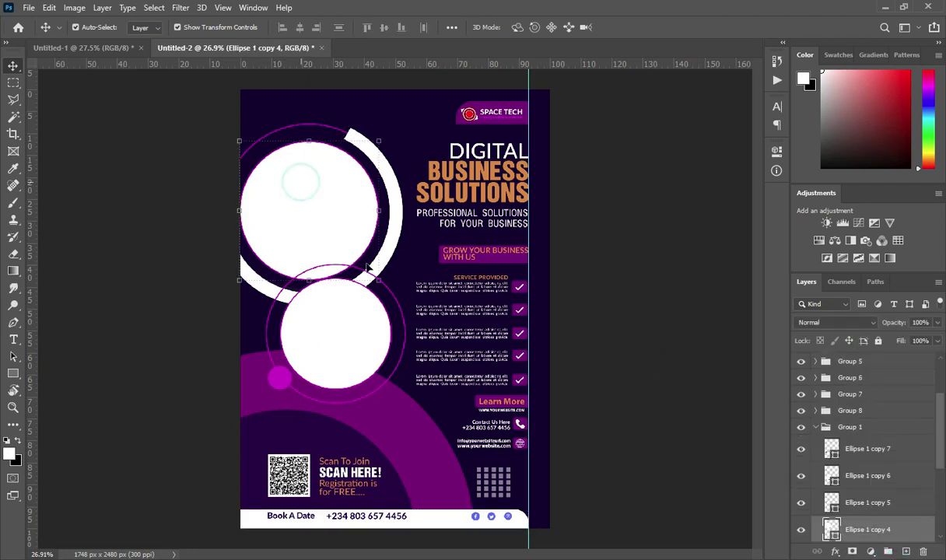
pyautogui.click(440, 554)
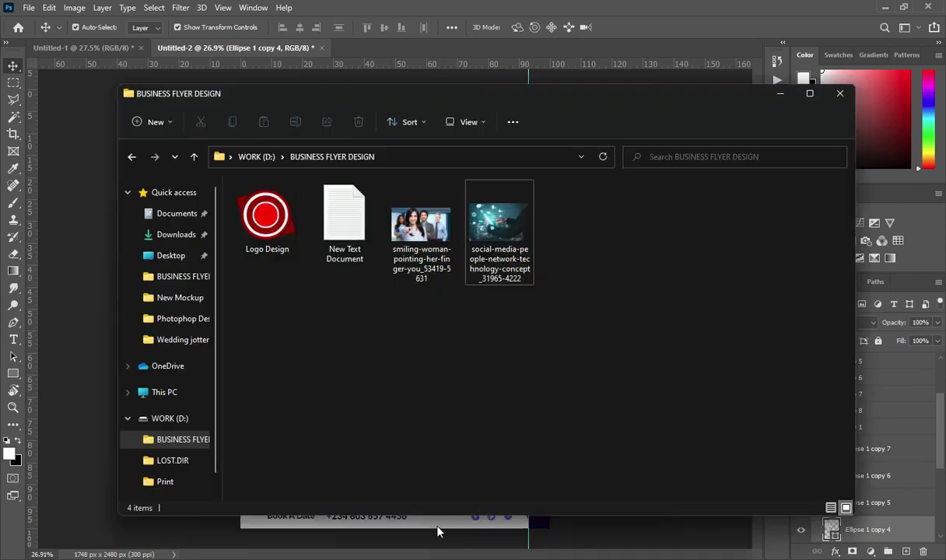
pyautogui.moveTo(420, 226); pyautogui.dragTo(349, 233)
pyautogui.moveTo(342, 199); pyautogui.dragTo(322, 150)
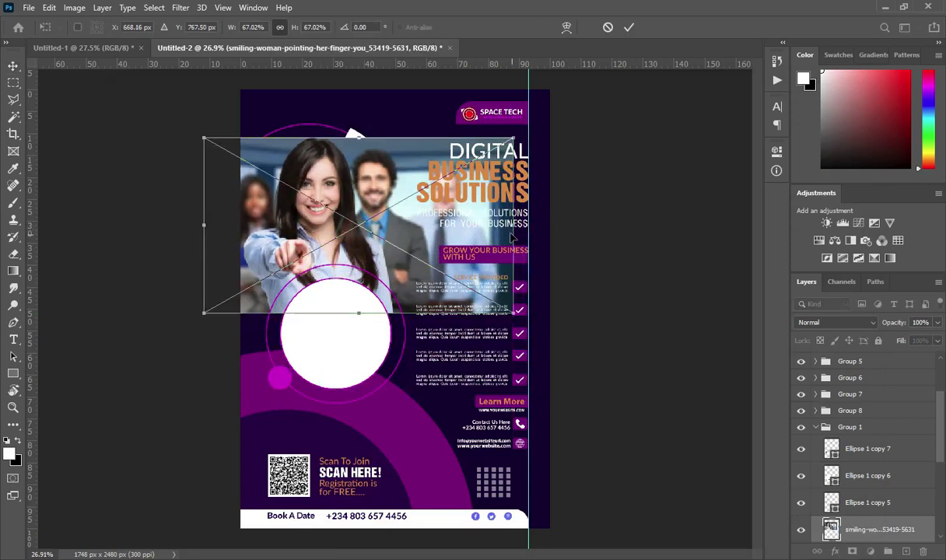
pyautogui.moveTo(487, 302); pyautogui.dragTo(465, 292)
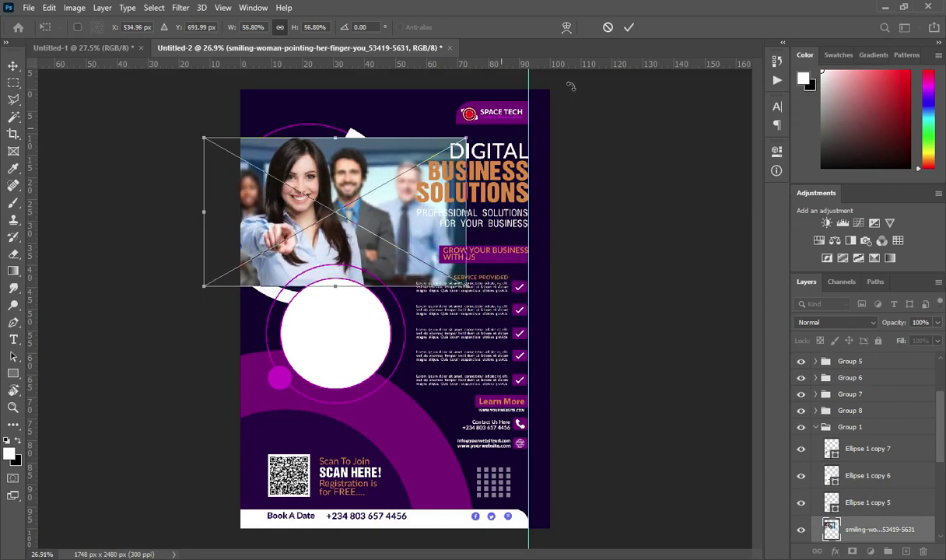
pyautogui.click(630, 29)
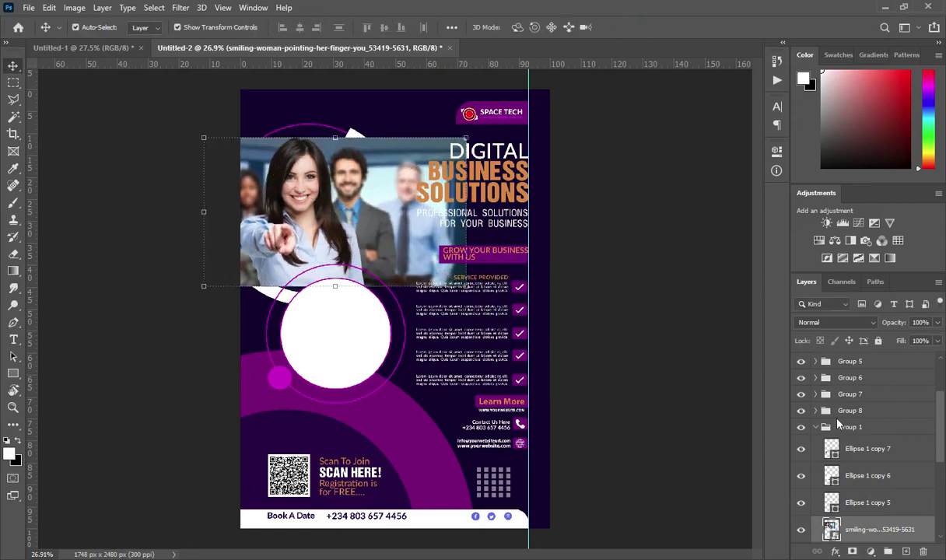
# Clip the smiling-woman photo to the large circle with a clipping mask
pyautogui.scroll(-2, 879, 522)
pyautogui.rightClick(870, 463)
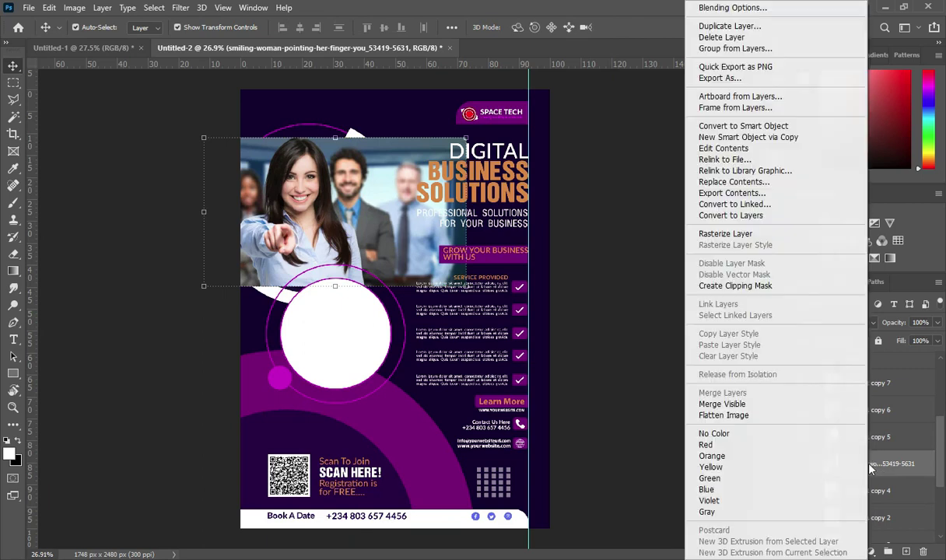
pyautogui.click(725, 287)
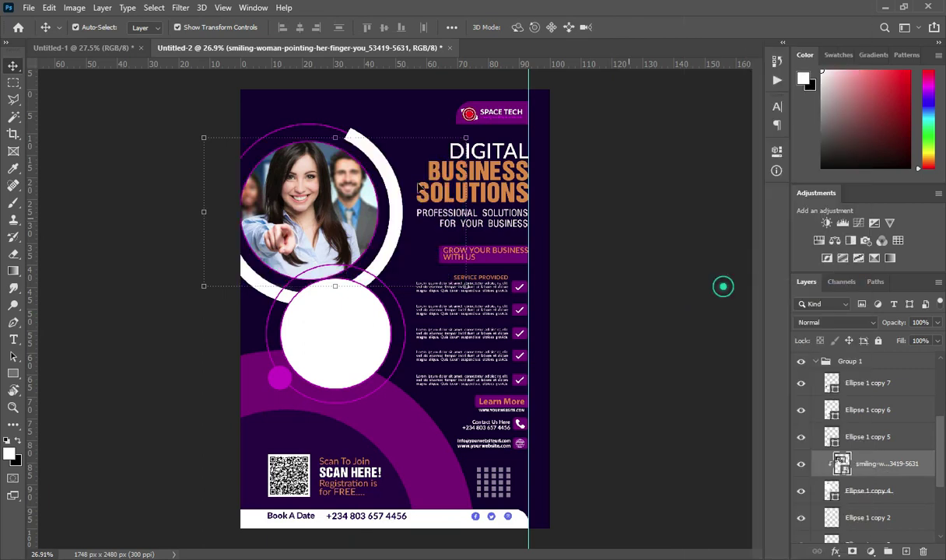
# Shift the clipped photo slightly down and to the right so the woman sits centred in the large circle, and deselect it
pyautogui.moveTo(339, 216); pyautogui.dragTo(333, 221)
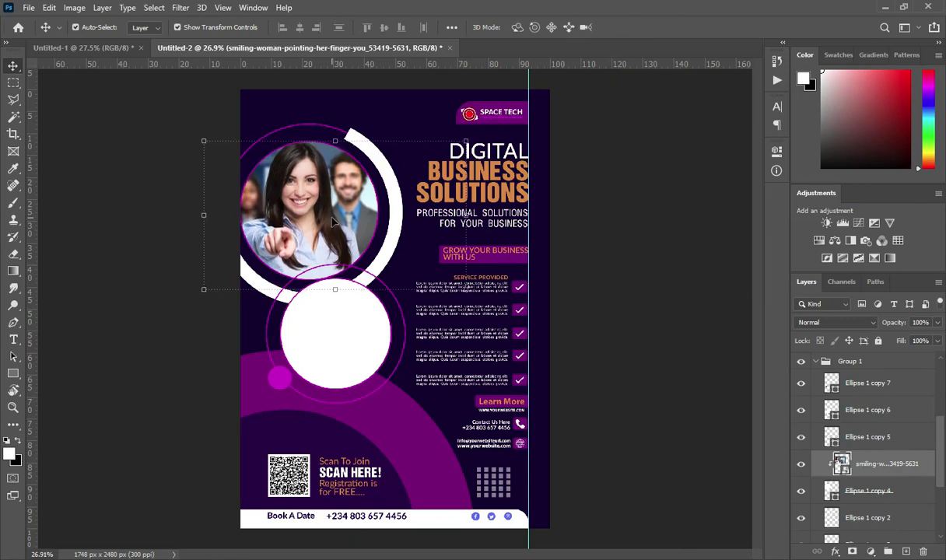
pyautogui.hotkey('shift', 'Right')
pyautogui.hotkey('shift', 'Right')
pyautogui.hotkey('shift', 'Right')
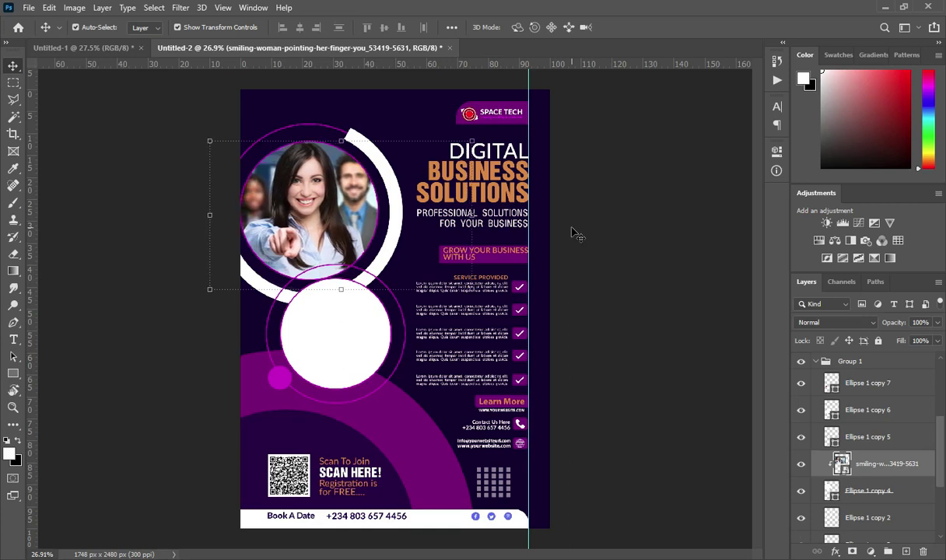
pyautogui.press('Right')
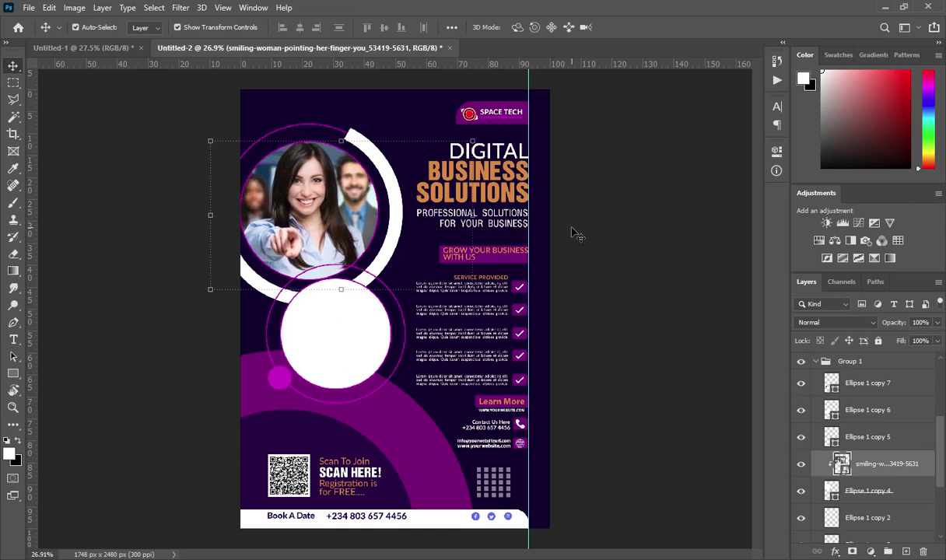
pyautogui.click(612, 213)
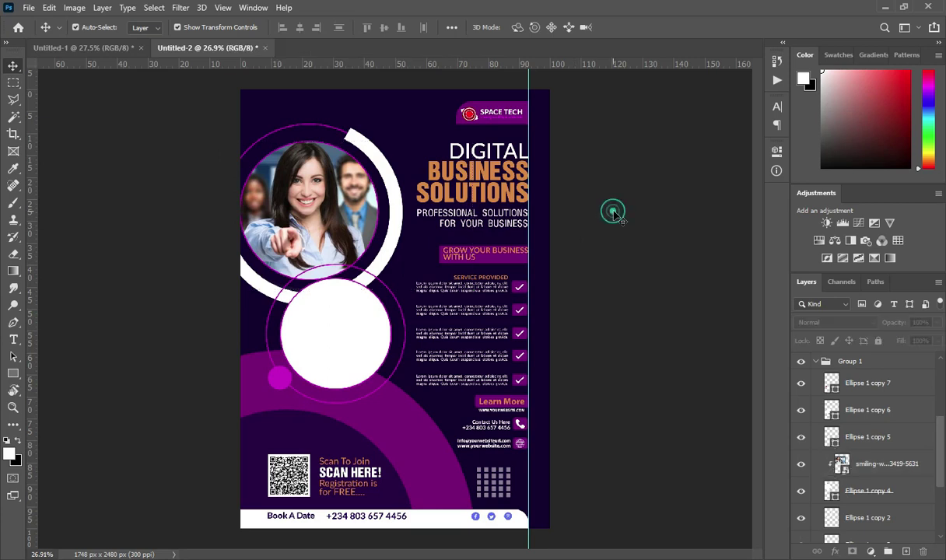
# Place the social-media network technology image above the smaller white circle's layer and scale it to about 54.9% over that circle
pyautogui.click(340, 329)
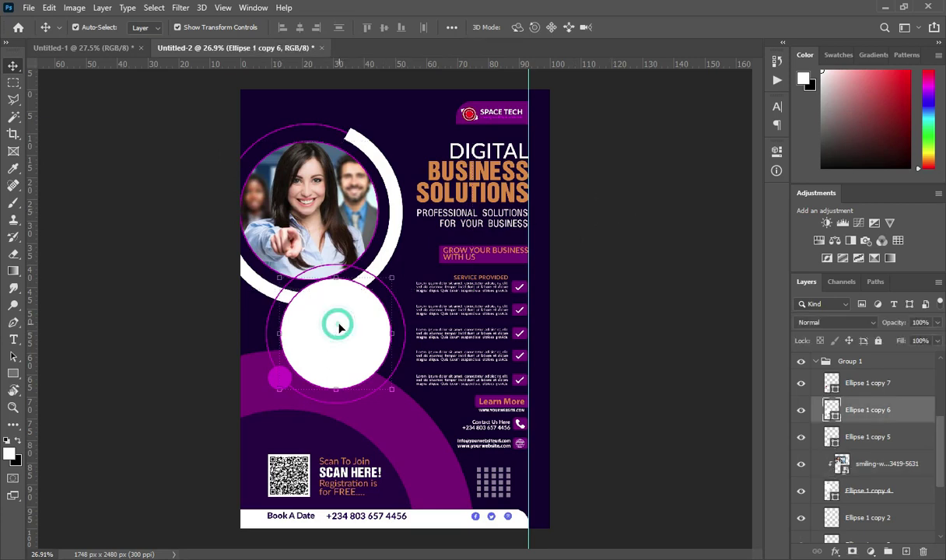
pyautogui.hotkey('alt', 'Tab')
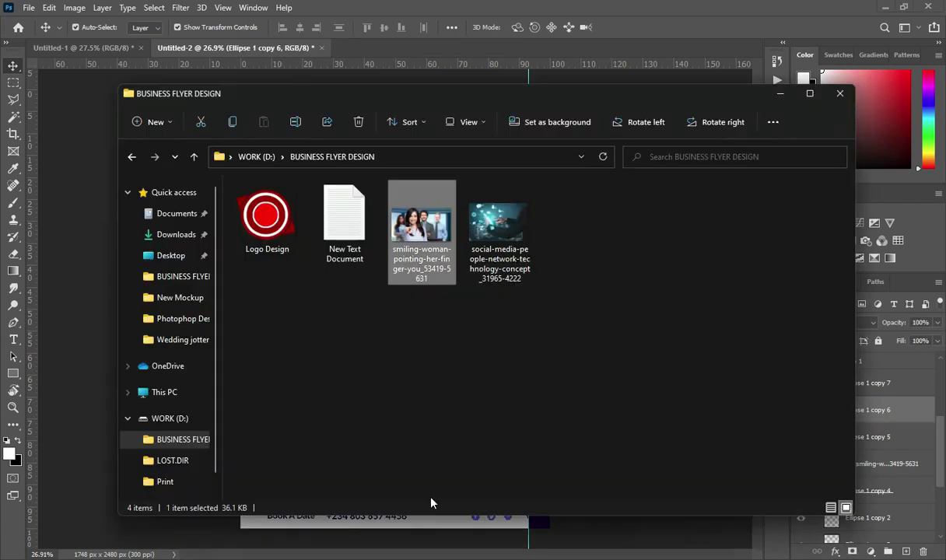
pyautogui.click(493, 230)
pyautogui.moveTo(493, 234); pyautogui.dragTo(82, 346)
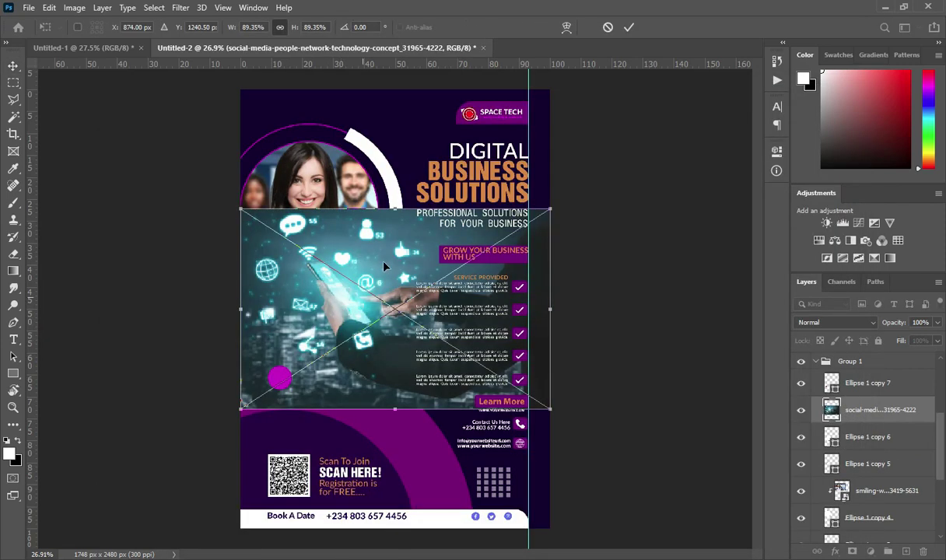
pyautogui.moveTo(547, 208); pyautogui.dragTo(481, 303)
pyautogui.moveTo(241, 407); pyautogui.dragTo(269, 397)
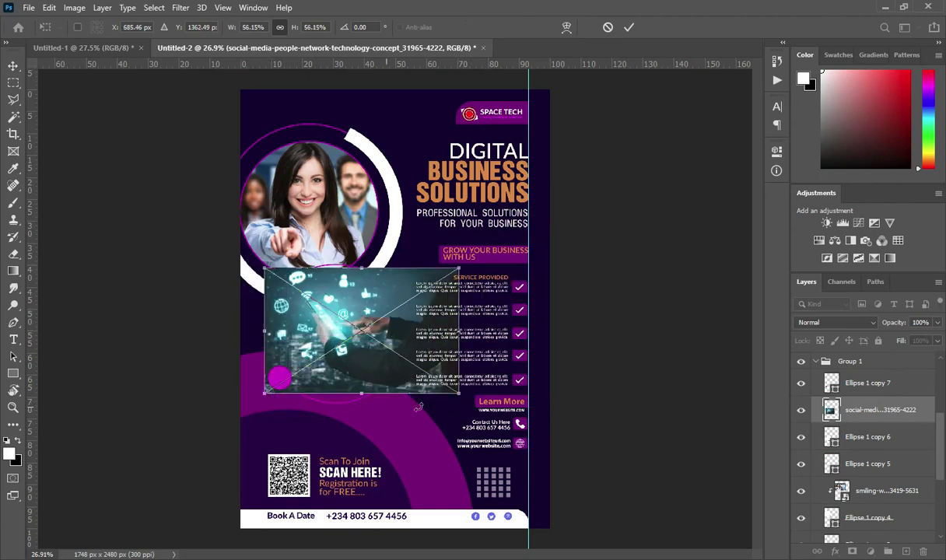
pyautogui.press('Return')
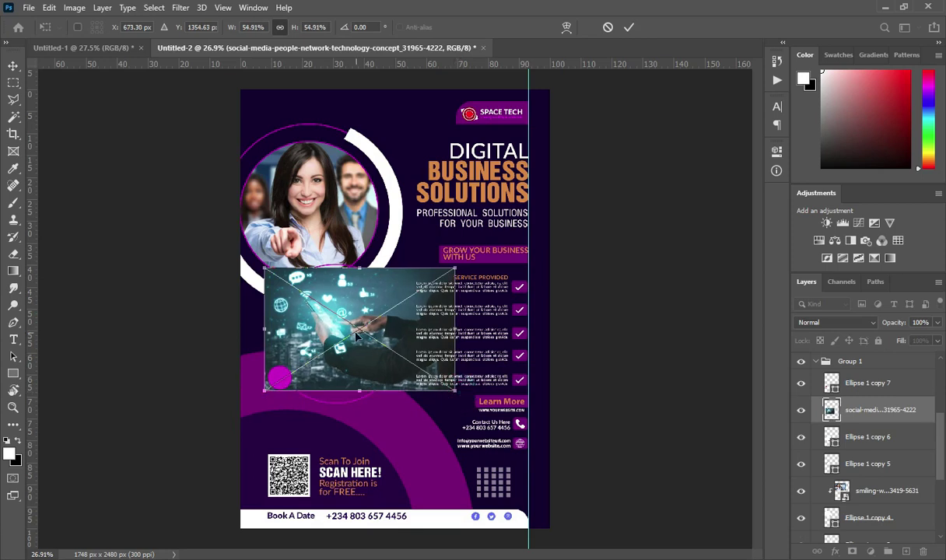
# Clip the technology image to the smaller circle, enlarge it slightly within the mask and collapse Group 1
pyautogui.rightClick(843, 401)
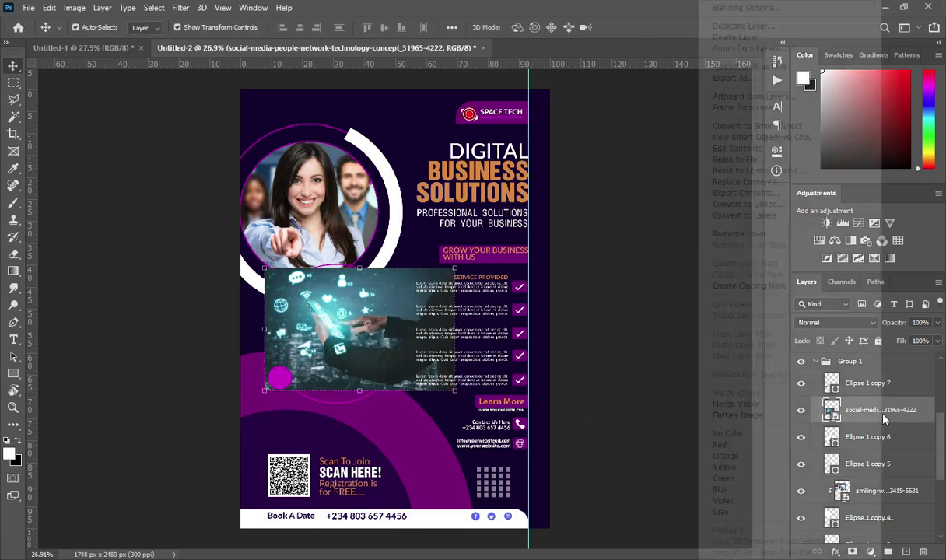
pyautogui.click(751, 287)
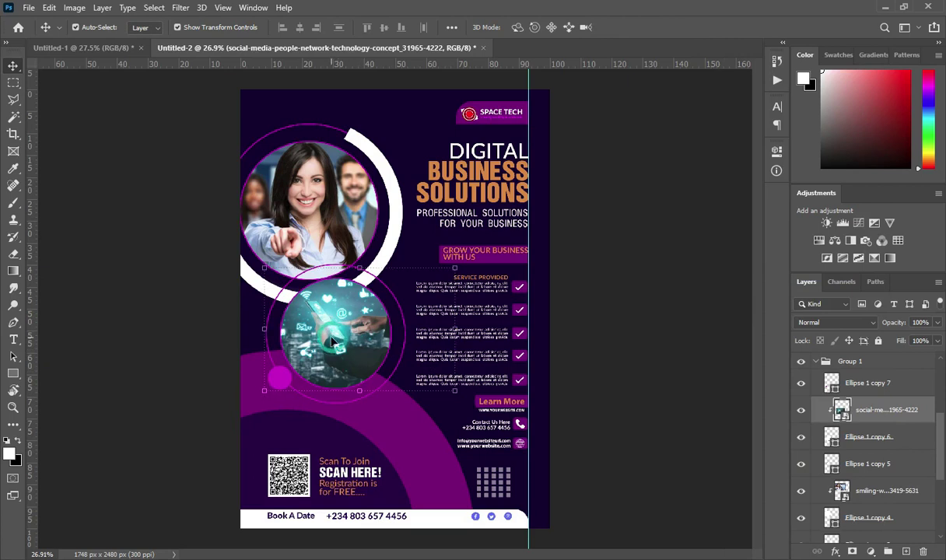
pyautogui.scroll(1, 297, 313)
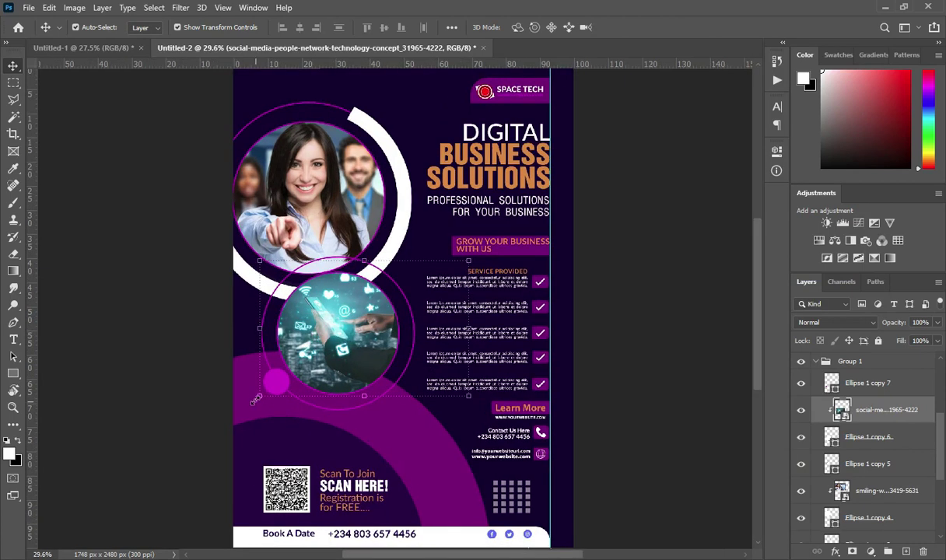
pyautogui.moveTo(258, 396); pyautogui.dragTo(247, 403)
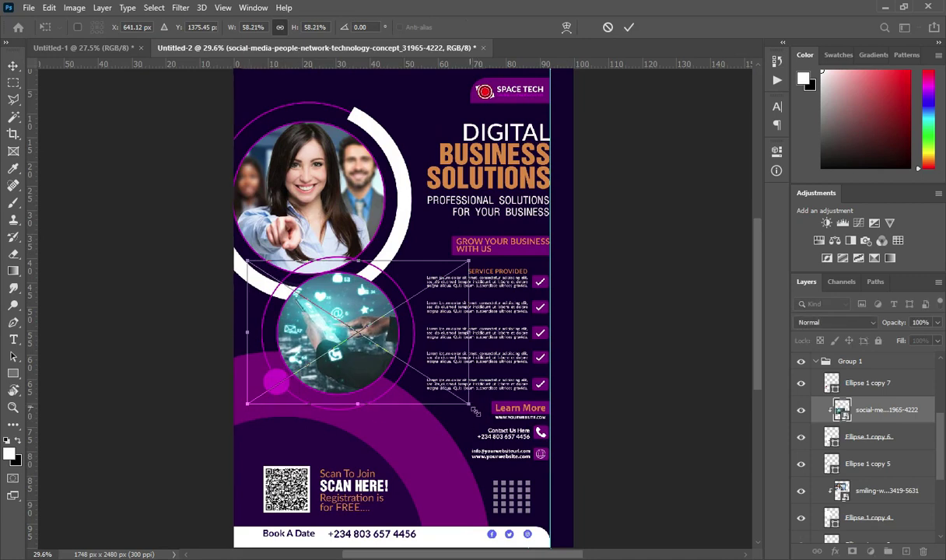
pyautogui.moveTo(469, 404); pyautogui.dragTo(476, 406)
pyautogui.click(629, 28)
pyautogui.hotkey('ctrl', '0')
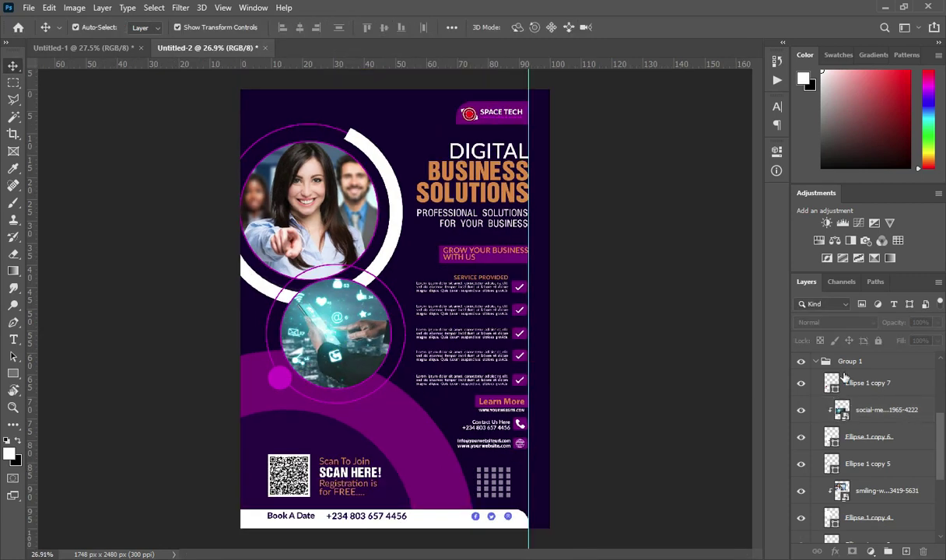
pyautogui.click(816, 362)
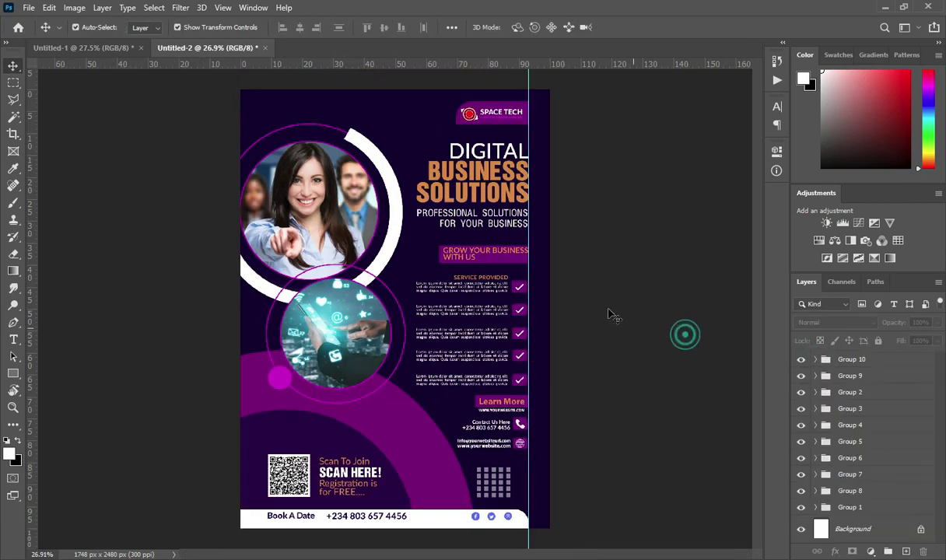
# Scale the smaller circle, its clipped image, outline ring and small violet dot together to about 104.7%
pyautogui.scroll(-1, 415, 253)
pyautogui.scroll(-1, 414, 253)
pyautogui.scroll(-1, 380, 282)
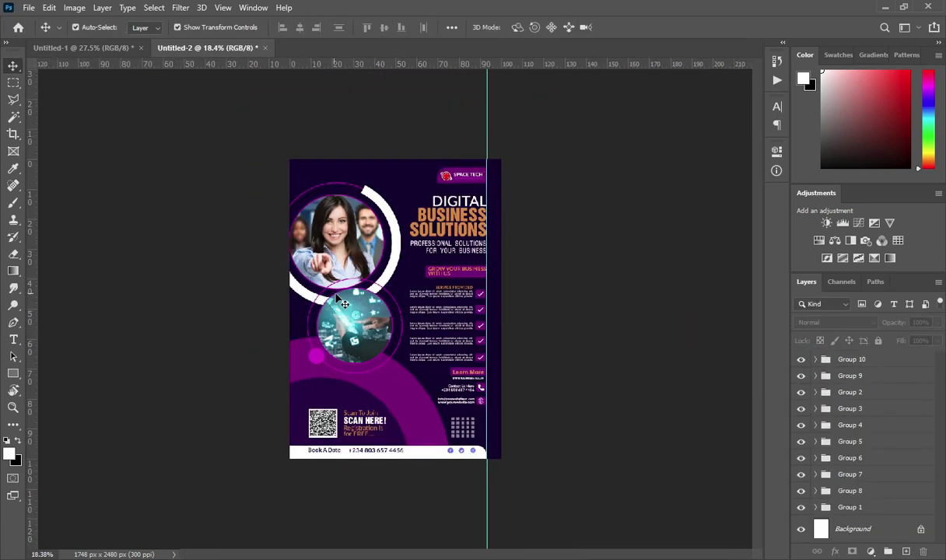
pyautogui.scroll(1, 381, 315)
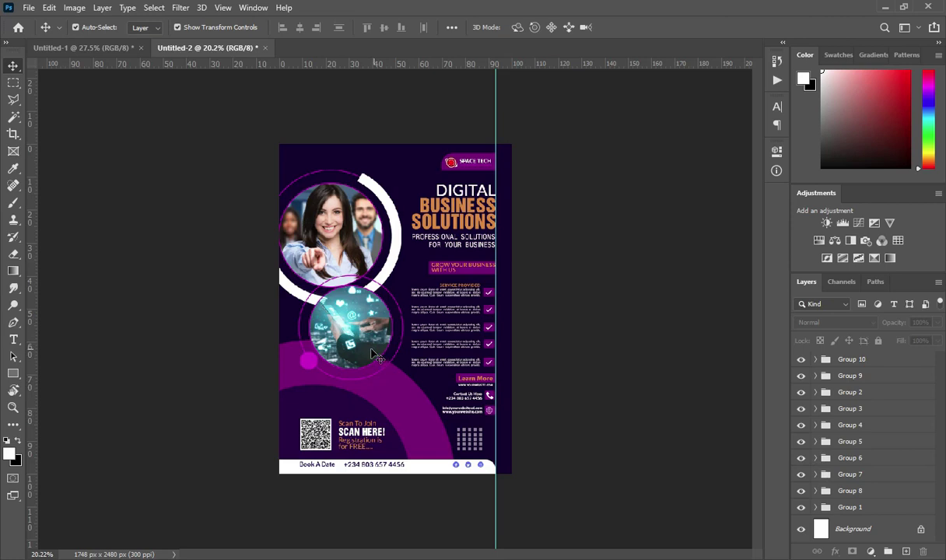
pyautogui.click(309, 370)
pyautogui.scroll(-1, 309, 370)
pyautogui.scroll(-4, 888, 477)
pyautogui.scroll(-2, 888, 478)
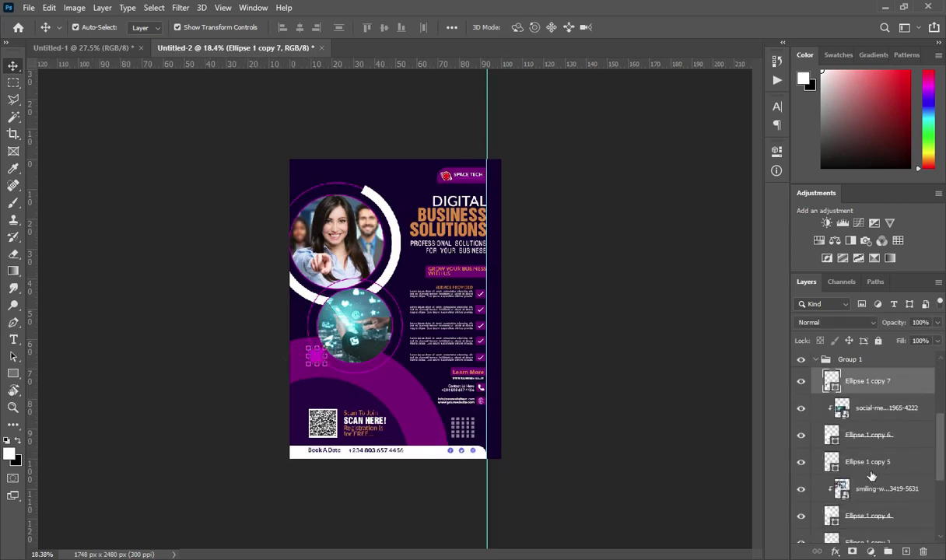
pyautogui.keyDown('shift'); pyautogui.click(869, 462); pyautogui.keyUp('shift')
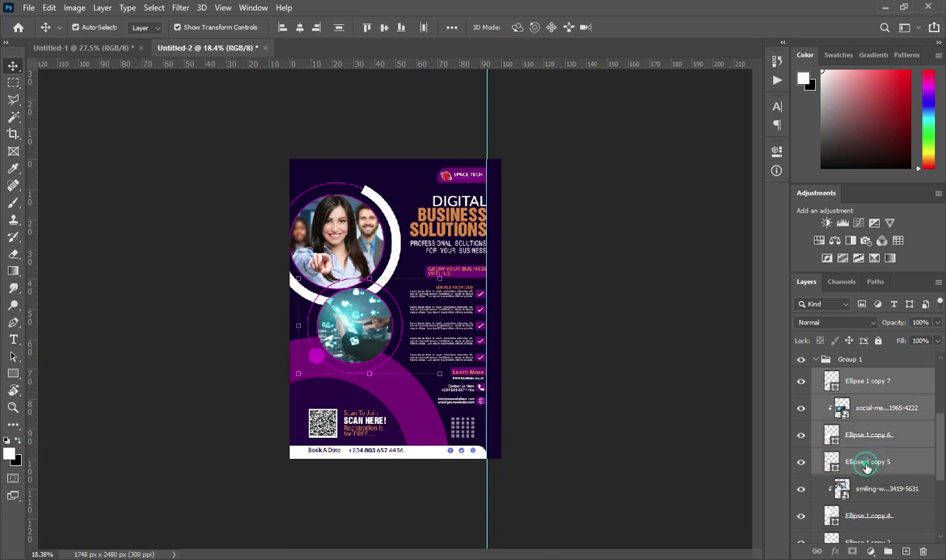
pyautogui.scroll(6, 390, 319)
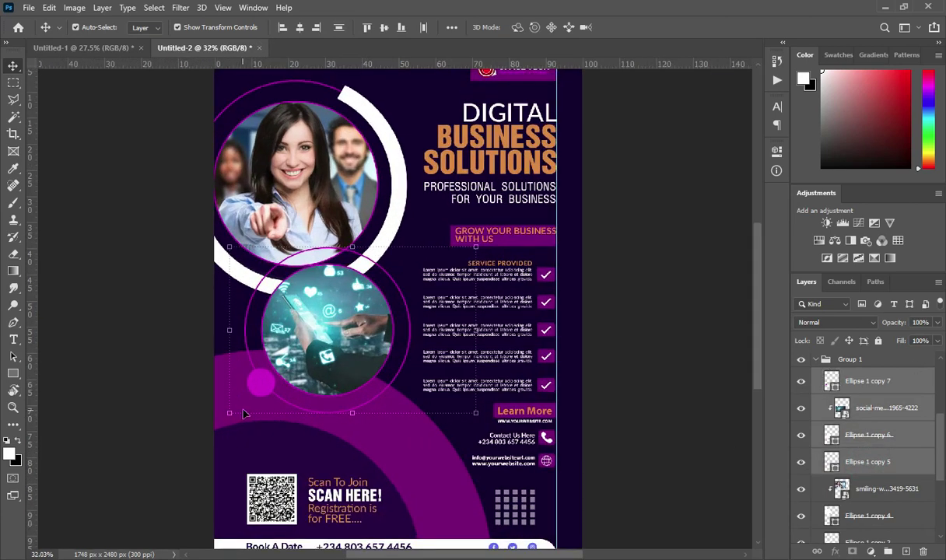
pyautogui.moveTo(353, 408); pyautogui.dragTo(353, 423)
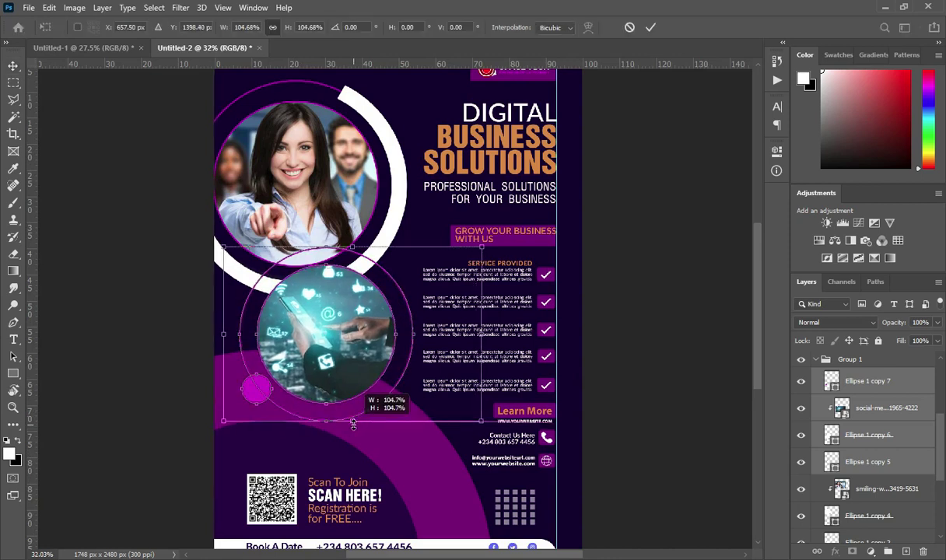
pyautogui.click(651, 29)
# Change the background Color Fill 1 layer to the brighter indigo 130048 and collapse Group 1
pyautogui.hotkey('ctrl', '-')
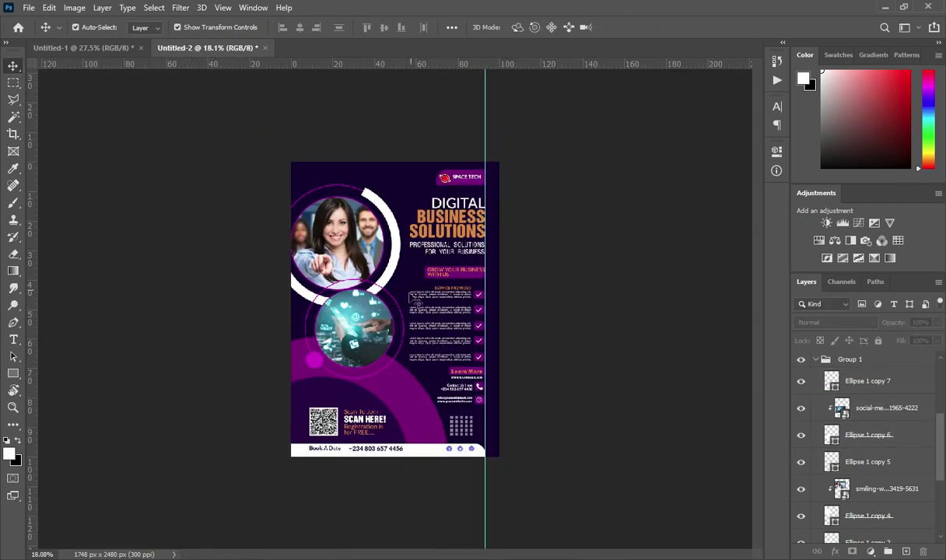
pyautogui.scroll(3, 402, 313)
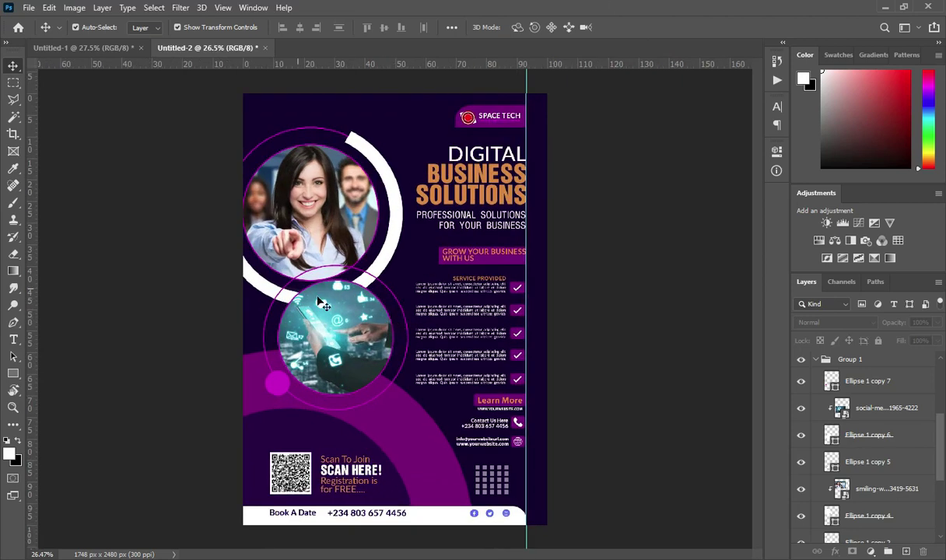
pyautogui.scroll(-1, 269, 273)
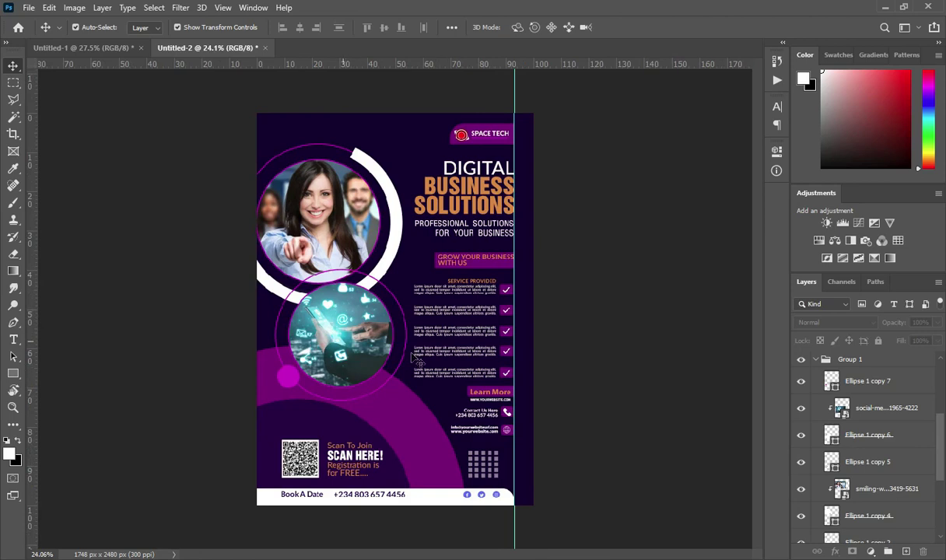
pyautogui.click(404, 124)
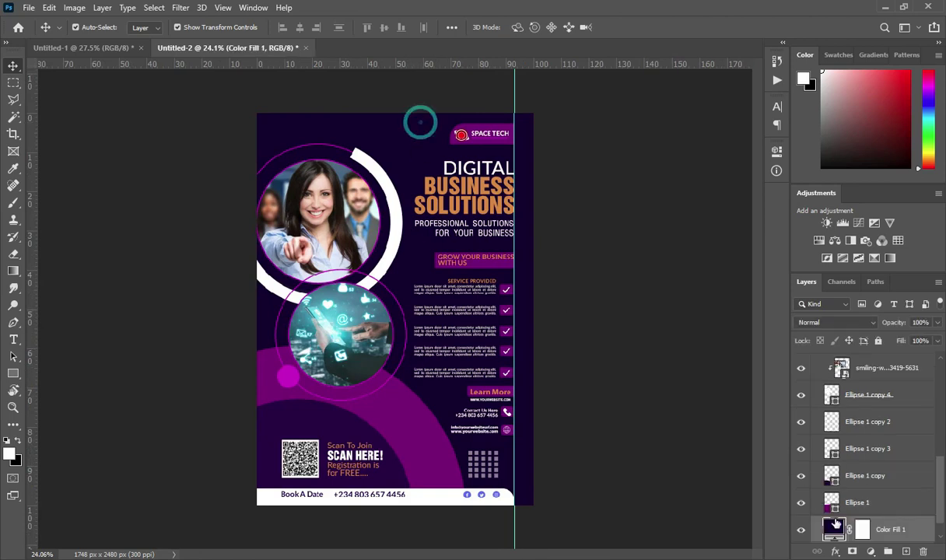
pyautogui.doubleClick(833, 529)
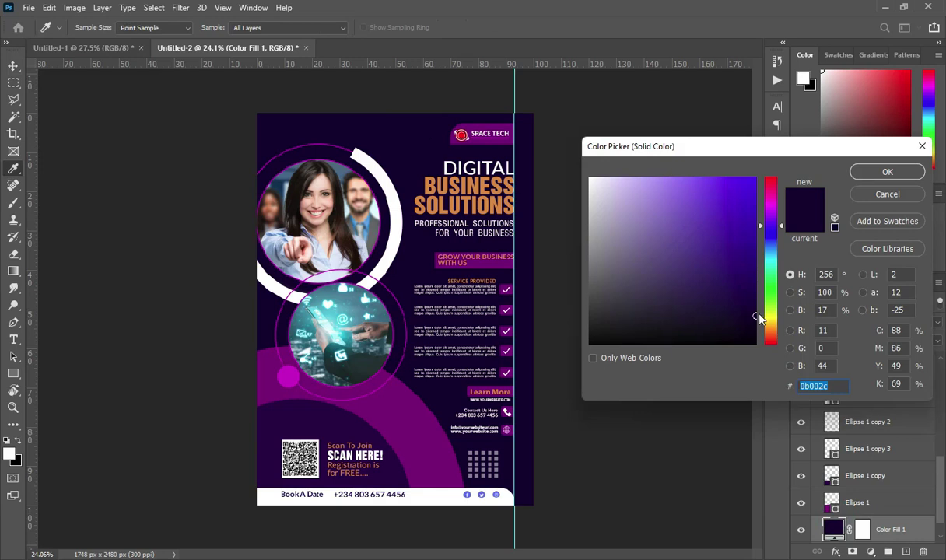
pyautogui.moveTo(749, 305)
pyautogui.mouseDown()
pyautogui.moveTo(751, 290)
pyautogui.moveTo(755, 297)
pyautogui.mouseUp()
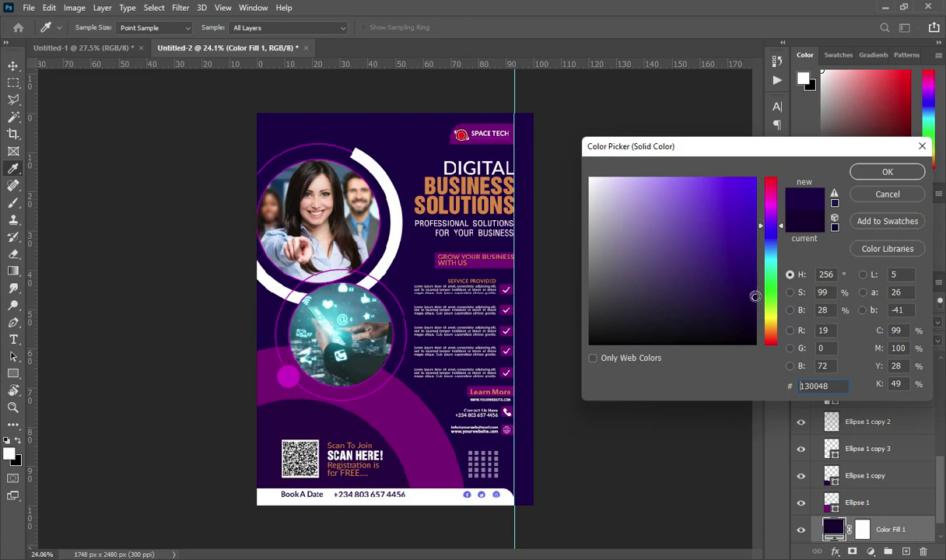
pyautogui.click(887, 171)
pyautogui.scroll(5, 857, 416)
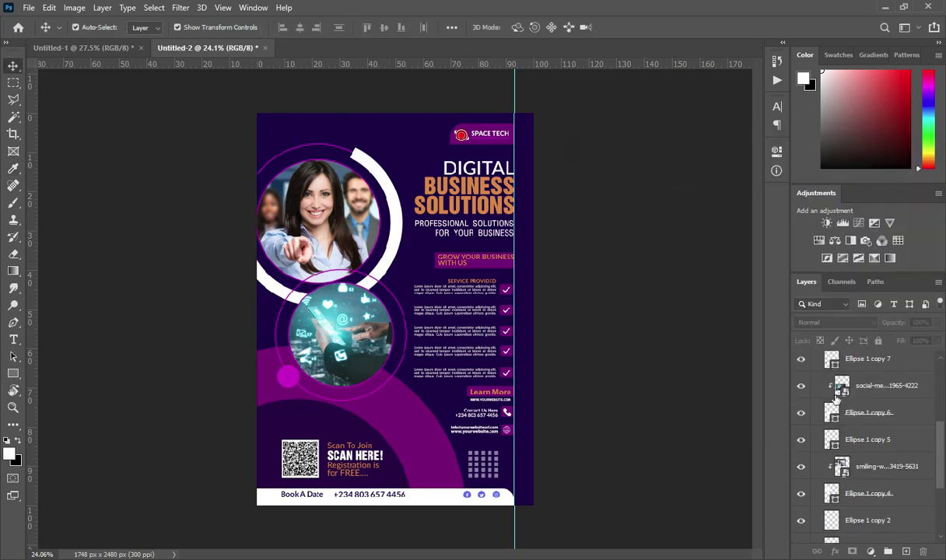
pyautogui.click(815, 486)
pyautogui.click(656, 391)
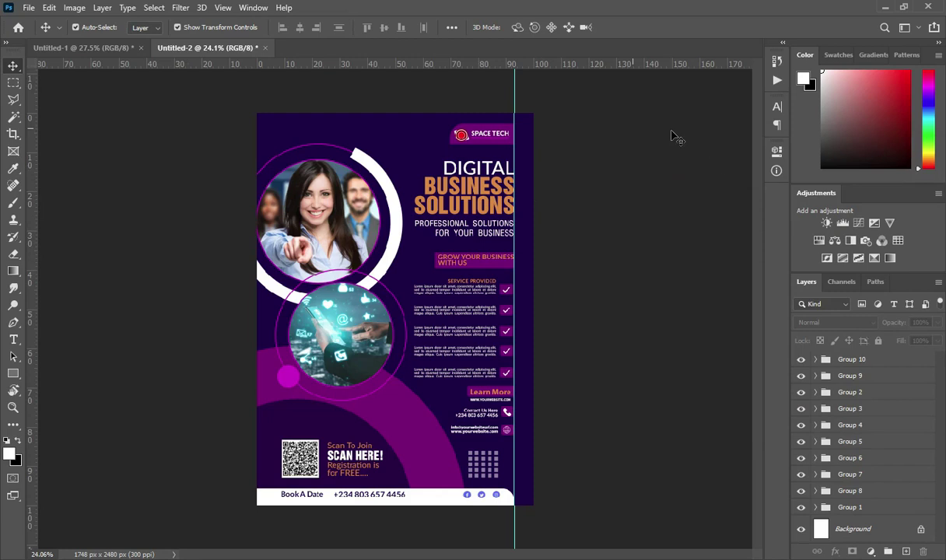
pyautogui.scroll(1, 394, 309)
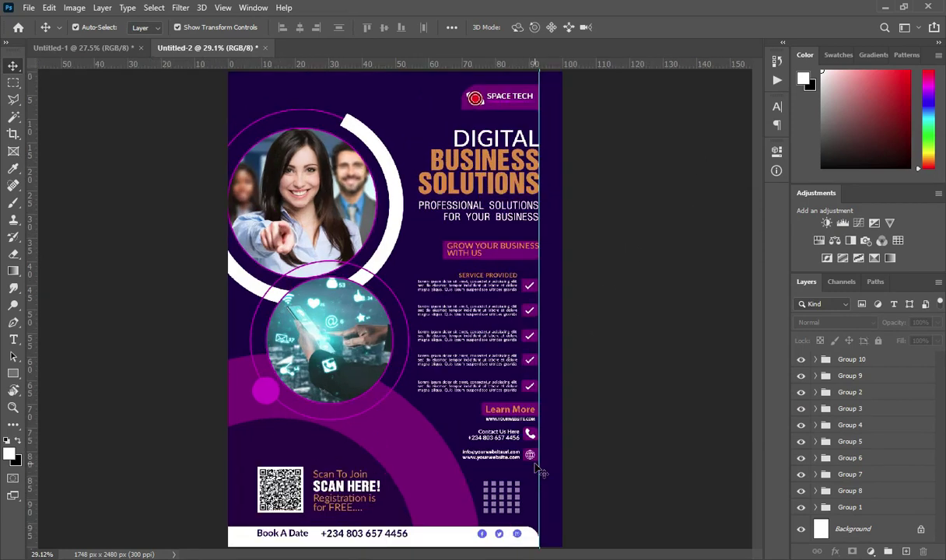
pyautogui.scroll(-1, 327, 206)
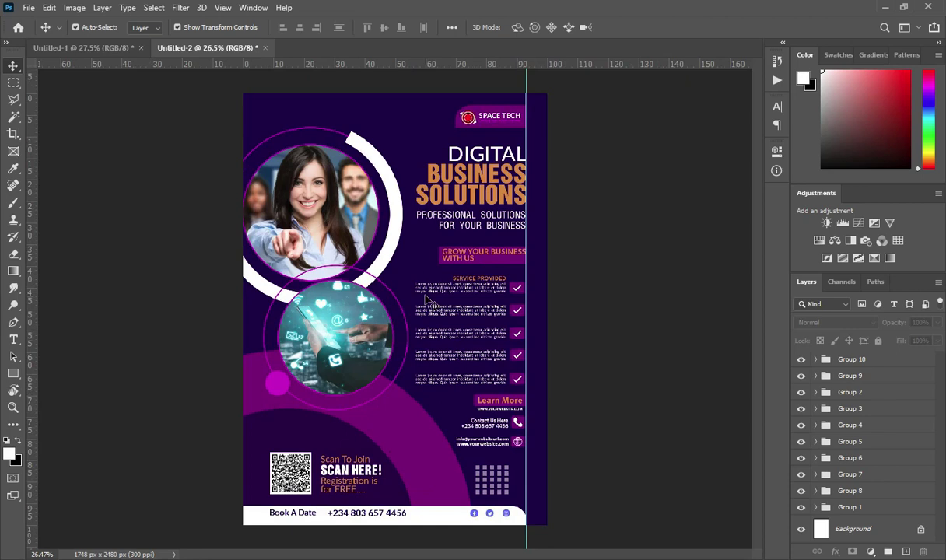
pyautogui.scroll(1, 426, 300)
pyautogui.scroll(-1, 427, 299)
pyautogui.scroll(1, 427, 299)
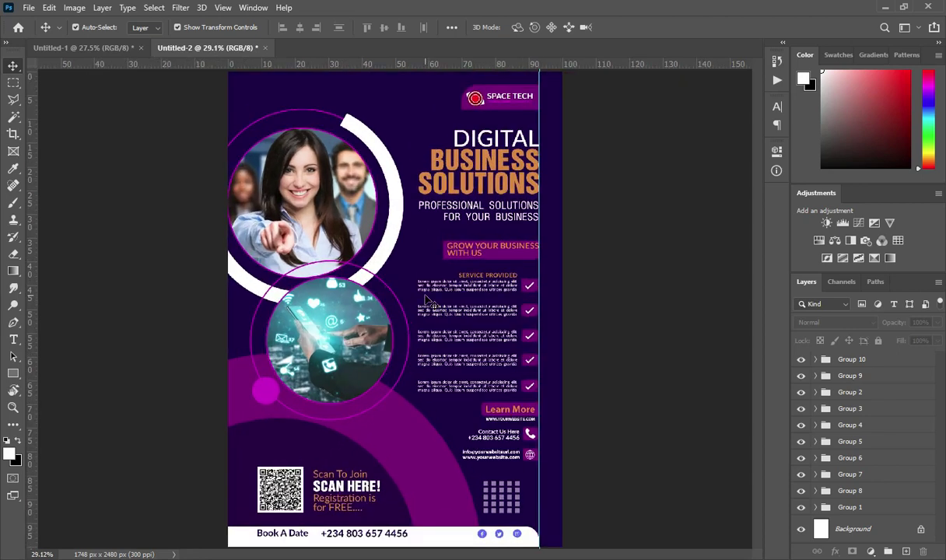